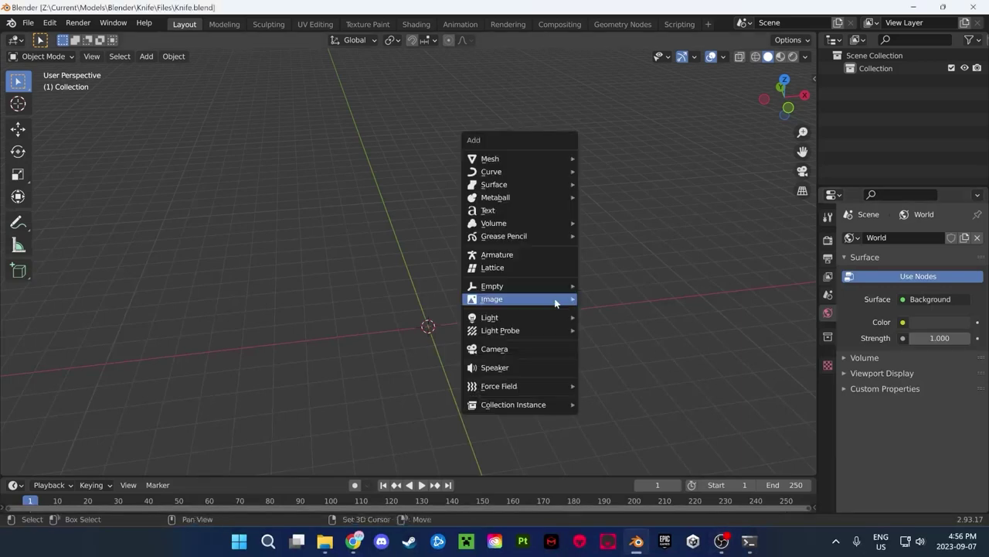
Load the knife PNG as a reference image, shown in top view with its rotation cleared
{"action": "left_click", "coordinate": [608, 297]}
{"action": "double_click", "coordinate": [364, 141]}
{"action": "double_click", "coordinate": [355, 129]}
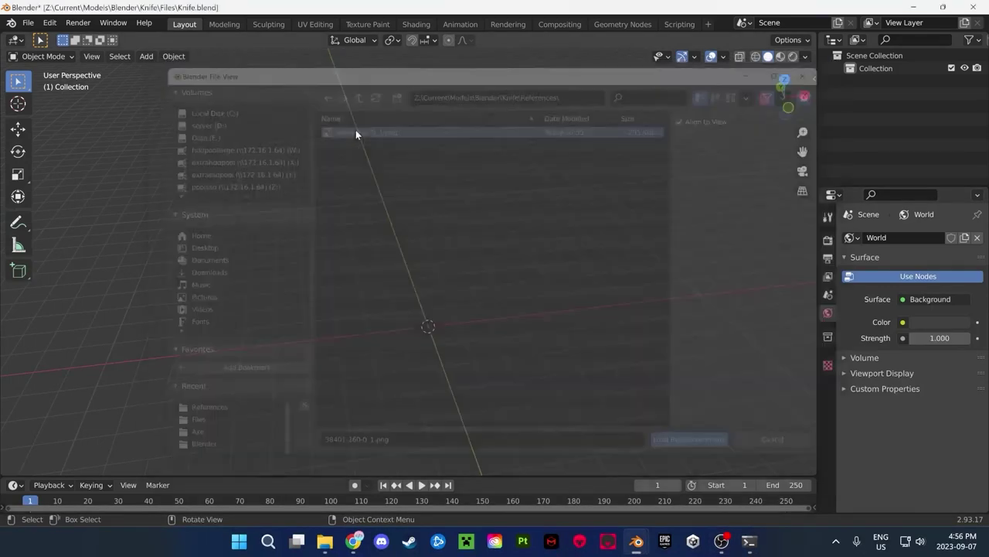
{"action": "left_click_drag", "start_coordinate": [782, 85], "coordinate": [787, 90]}
{"action": "left_click", "coordinate": [786, 87]}
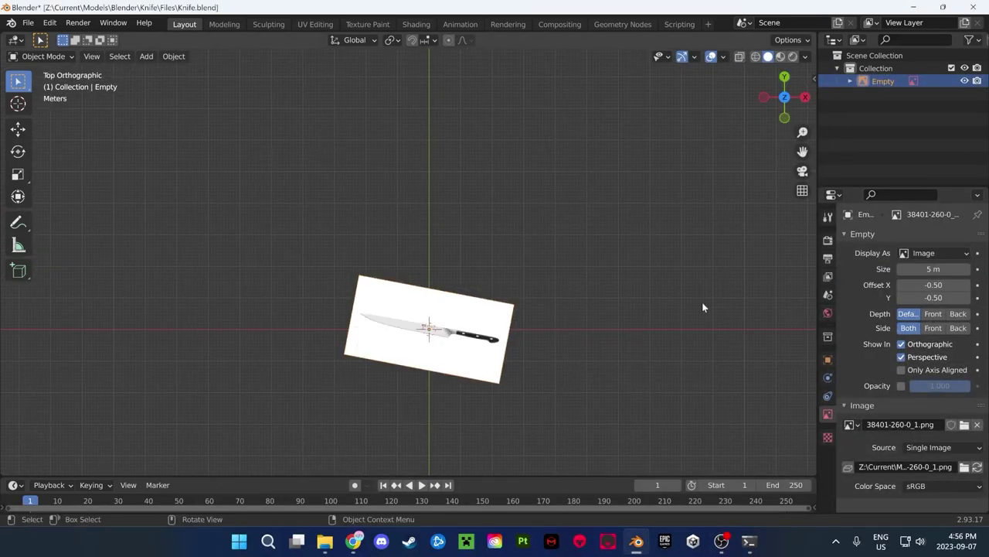
{"action": "key", "text": "n"}
{"action": "key", "text": "BackSpace"}
{"action": "key", "text": "BackSpace"}
{"action": "key", "text": "KP_Decimal"}
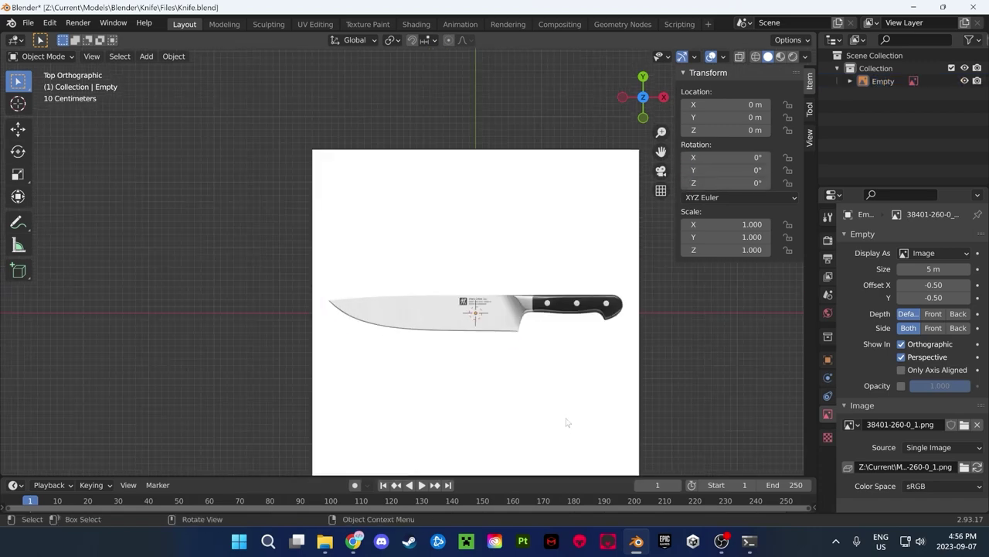
Add a plane at the origin and set its viewport display to Wire
{"action": "key", "text": "shift+a"}
{"action": "left_click", "coordinate": [696, 196]}
{"action": "scroll", "coordinate": [479, 292], "scroll_direction": "up", "scroll_amount": 1}
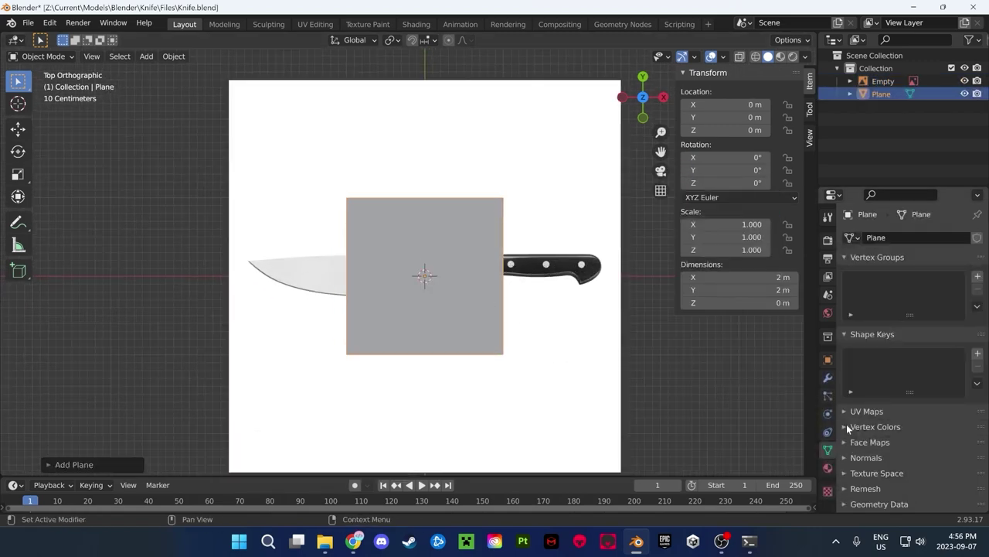
{"action": "left_click", "coordinate": [827, 358]}
{"action": "left_click", "coordinate": [862, 418]}
{"action": "scroll", "coordinate": [862, 432], "scroll_direction": "down", "scroll_amount": 2}
{"action": "left_click", "coordinate": [873, 340]}
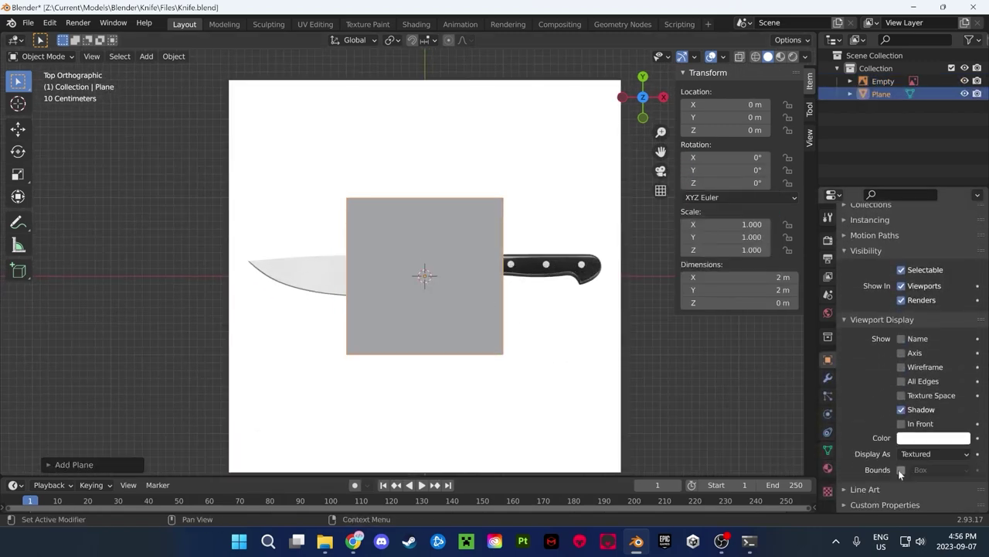
{"action": "left_click", "coordinate": [934, 453]}
{"action": "left_click", "coordinate": [912, 427]}
{"action": "scroll", "coordinate": [510, 344], "scroll_direction": "up", "scroll_amount": 1}
In Edit Mode, move the plane's top and bottom edges to the blade's spine and cutting edge
{"action": "key", "text": "Tab"}
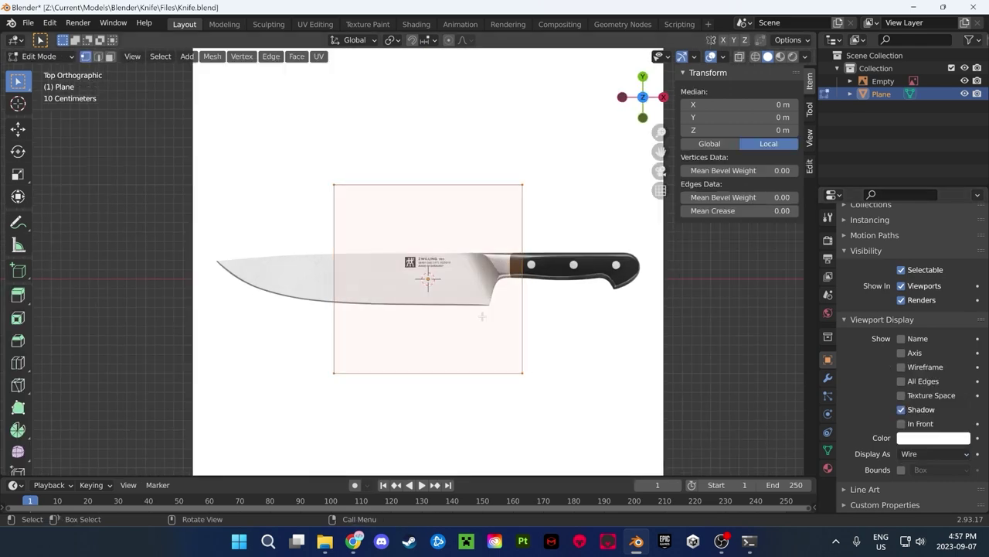
{"action": "key", "text": "g"}
{"action": "key", "text": "y"}
{"action": "left_click", "coordinate": [360, 300]}
{"action": "left_click", "coordinate": [427, 373]}
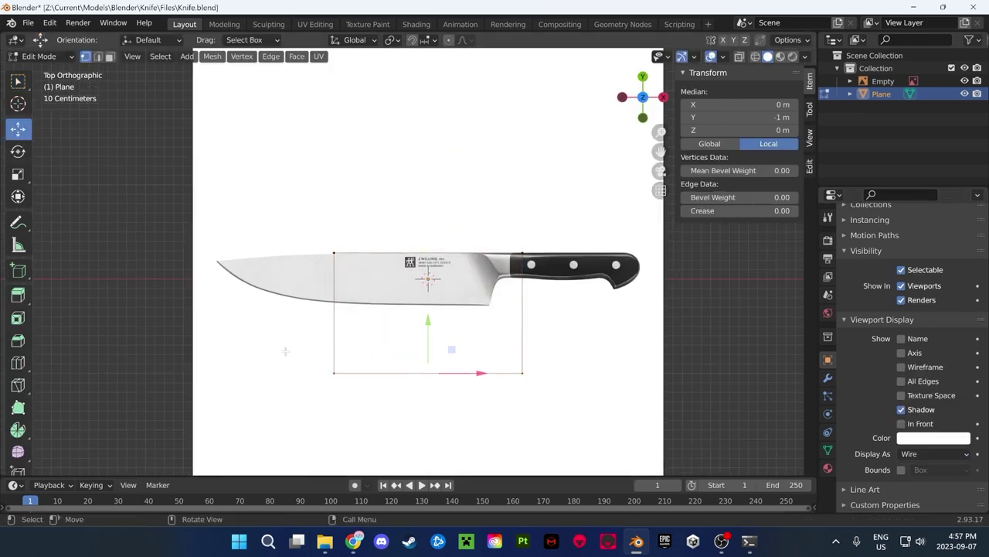
{"action": "key", "text": "g"}
{"action": "key", "text": "y"}
{"action": "left_click", "coordinate": [427, 303]}
{"action": "scroll", "coordinate": [428, 304], "scroll_direction": "up", "scroll_amount": 4}
Shift the whole plane horizontally along the blade
{"action": "key", "text": "alt+a"}
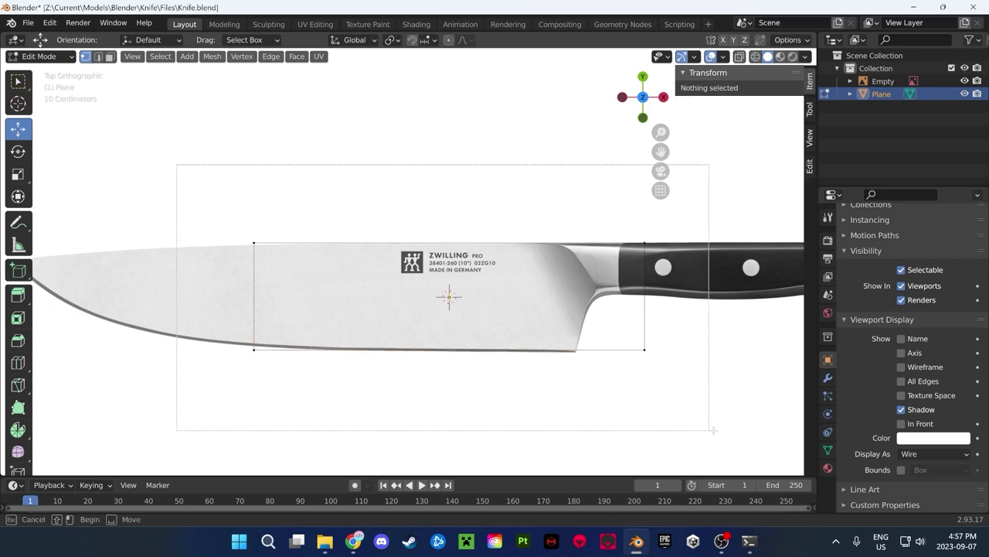
{"action": "key", "text": "a"}
{"action": "key", "text": "g"}
{"action": "key", "text": "x"}
{"action": "left_click", "coordinate": [434, 296]}
{"action": "middle_click_drag", "start_coordinate": [433, 296], "coordinate": [600, 299], "text": "shift"}
Move the two corner vertices vertically onto the blade outline
{"action": "left_click", "coordinate": [351, 247]}
{"action": "key", "text": "g"}
{"action": "key", "text": "y"}
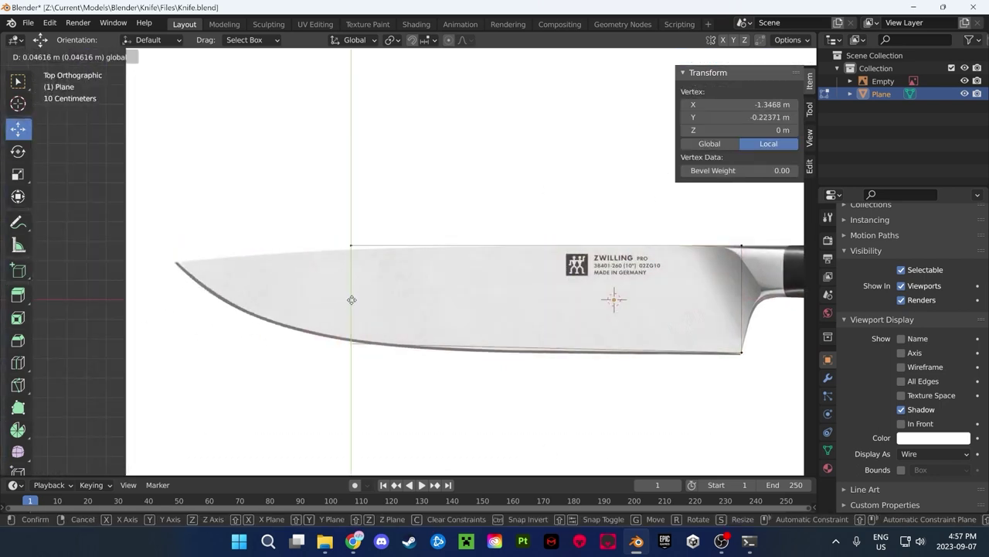
{"action": "left_click", "coordinate": [353, 242]}
{"action": "key", "text": "g"}
{"action": "key", "text": "y"}
{"action": "left_click", "coordinate": [352, 231]}
Extrude the left edge toward the tip and fit its bottom vertex to the blade edge
{"action": "left_click", "coordinate": [351, 340], "text": "shift"}
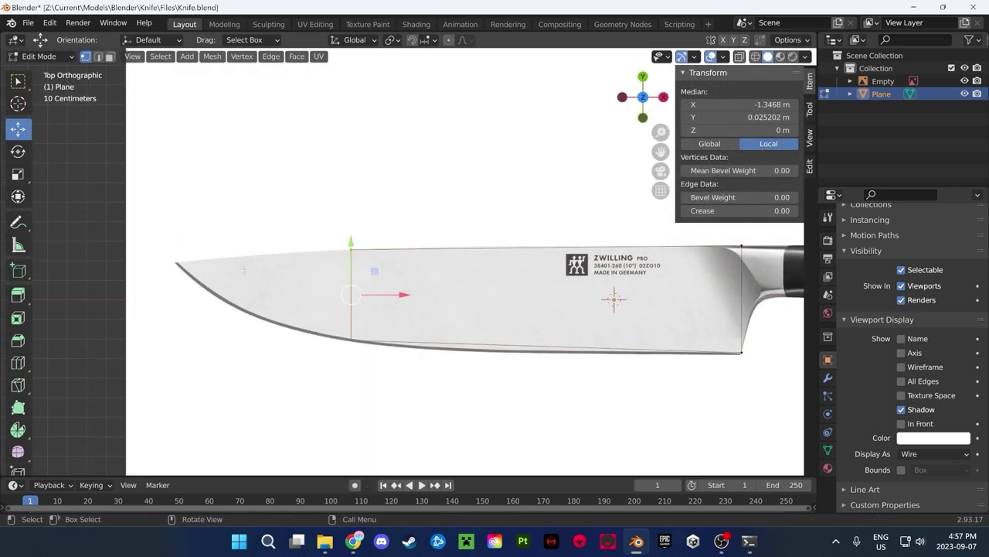
{"action": "key", "text": "e"}
{"action": "key", "text": "x"}
{"action": "left_click", "coordinate": [327, 334]}
{"action": "left_click", "coordinate": [307, 339]}
{"action": "key", "text": "g"}
{"action": "key", "text": "y"}
{"action": "left_click", "coordinate": [309, 332]}
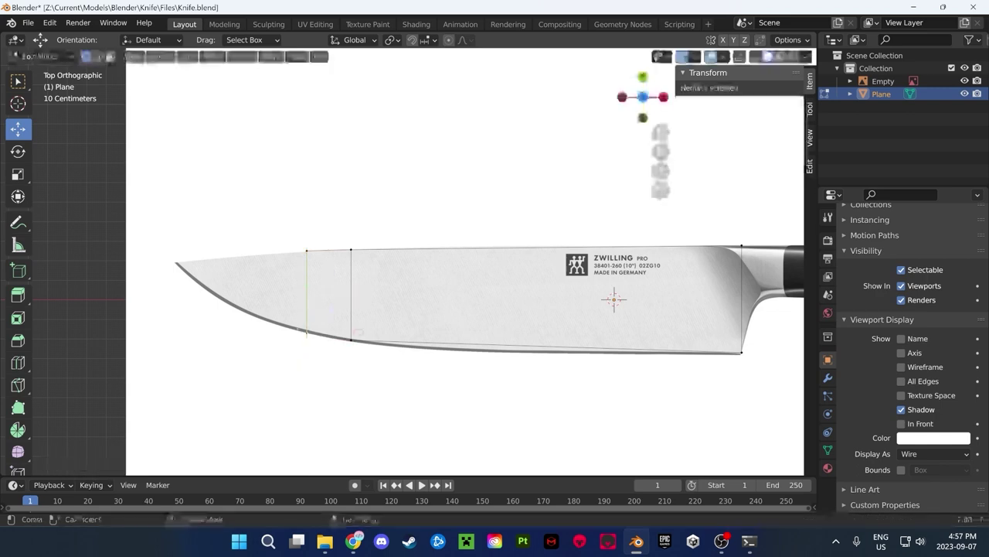
Shift the new edge horizontally to sit along the blade outline
{"action": "left_click", "coordinate": [306, 249]}
{"action": "left_click_drag", "start_coordinate": [284, 242], "coordinate": [332, 340]}
{"action": "key", "text": "g"}
{"action": "key", "text": "x"}
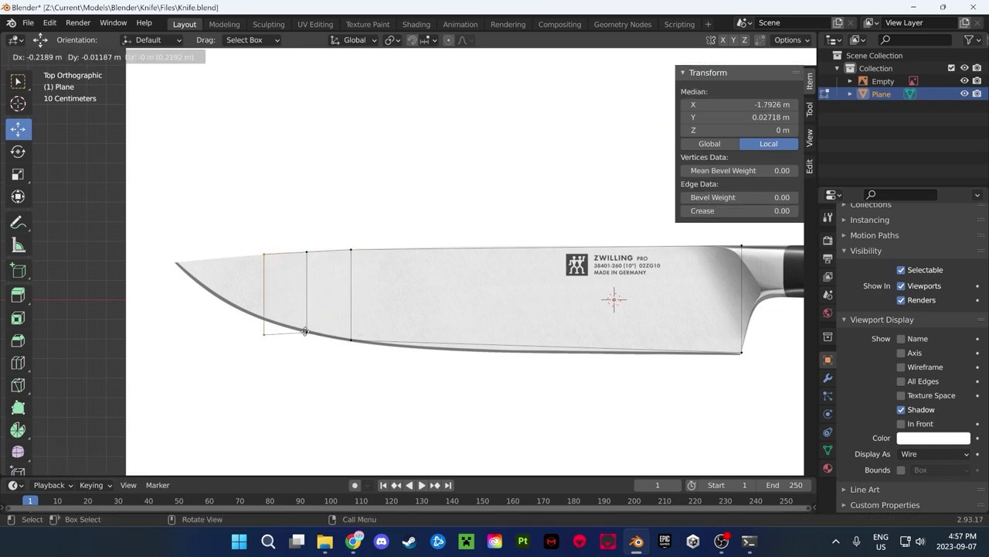
{"action": "left_click", "coordinate": [305, 331]}
Extrude another segment to the tip and nudge the tip vertex onto the blade's point
{"action": "key", "text": "e"}
{"action": "left_click", "coordinate": [218, 317]}
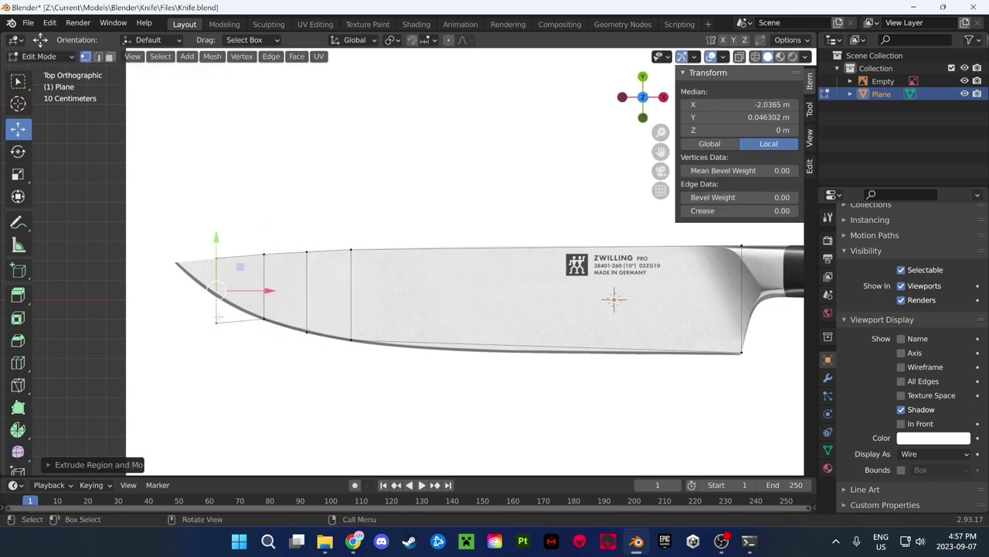
{"action": "key", "text": "g"}
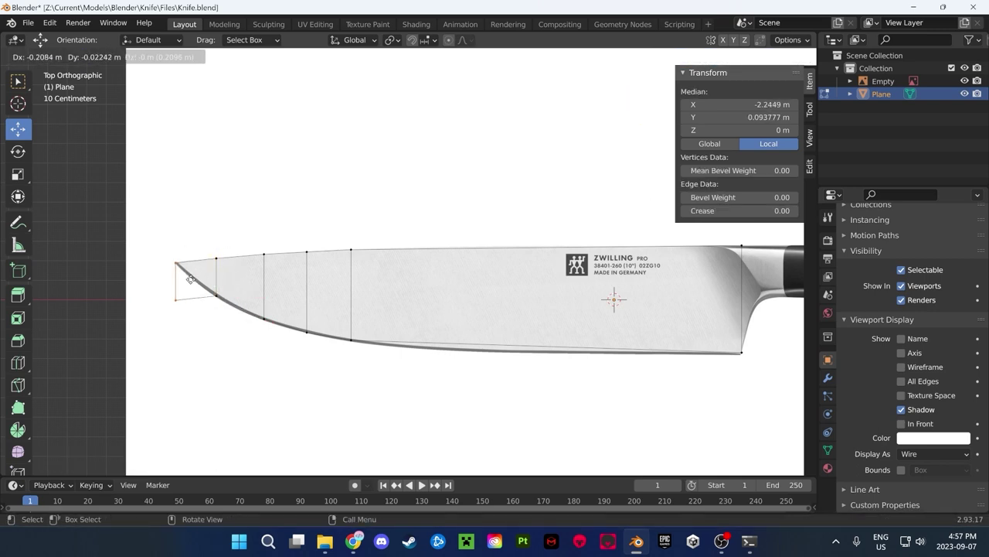
{"action": "left_click", "coordinate": [190, 278]}
{"action": "left_click", "coordinate": [177, 263]}
{"action": "scroll", "coordinate": [182, 261], "scroll_direction": "up", "scroll_amount": 8}
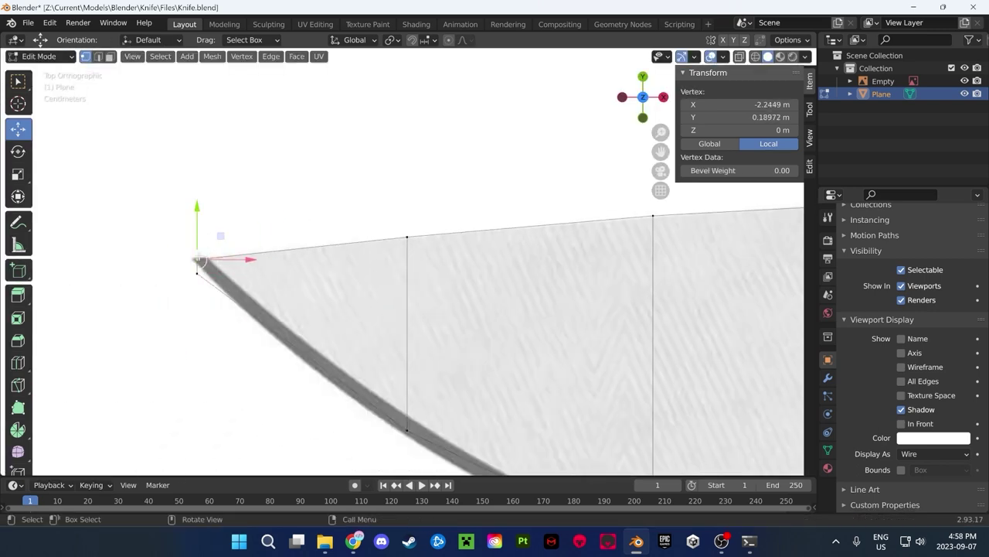
{"action": "mouse_move", "coordinate": [199, 261]}
{"action": "left_mouse_down"}
{"action": "mouse_move", "coordinate": [208, 278]}
{"action": "mouse_move", "coordinate": [234, 284]}
{"action": "left_mouse_up"}
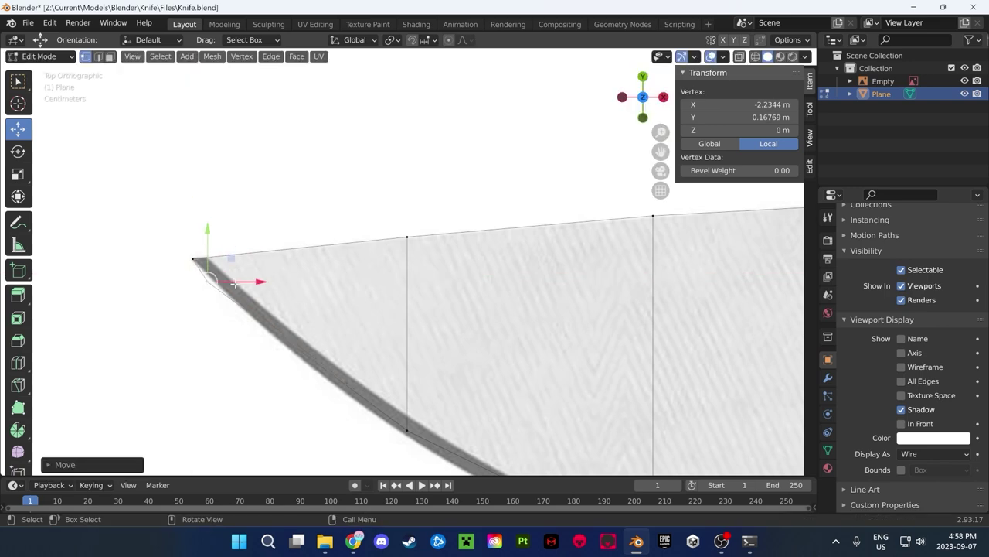
{"action": "scroll", "coordinate": [243, 276], "scroll_direction": "down", "scroll_amount": 5}
{"action": "scroll", "coordinate": [309, 248], "scroll_direction": "down", "scroll_amount": 3, "text": "ctrl"}
Add three evenly spaced loop cuts across the blade
{"action": "left_click", "coordinate": [430, 199]}
{"action": "key", "text": "ctrl+r"}
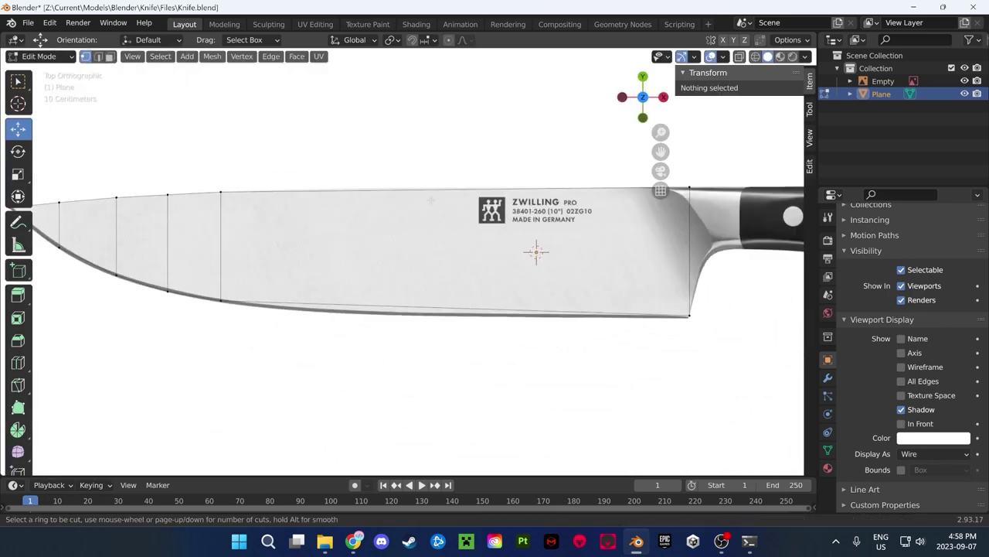
{"action": "scroll", "coordinate": [426, 199], "scroll_direction": "up", "scroll_amount": 2}
{"action": "left_click", "coordinate": [426, 198]}
{"action": "right_click", "coordinate": [426, 232]}
Align the cut vertices with the blade and bolster outline
{"action": "left_click", "coordinate": [455, 308]}
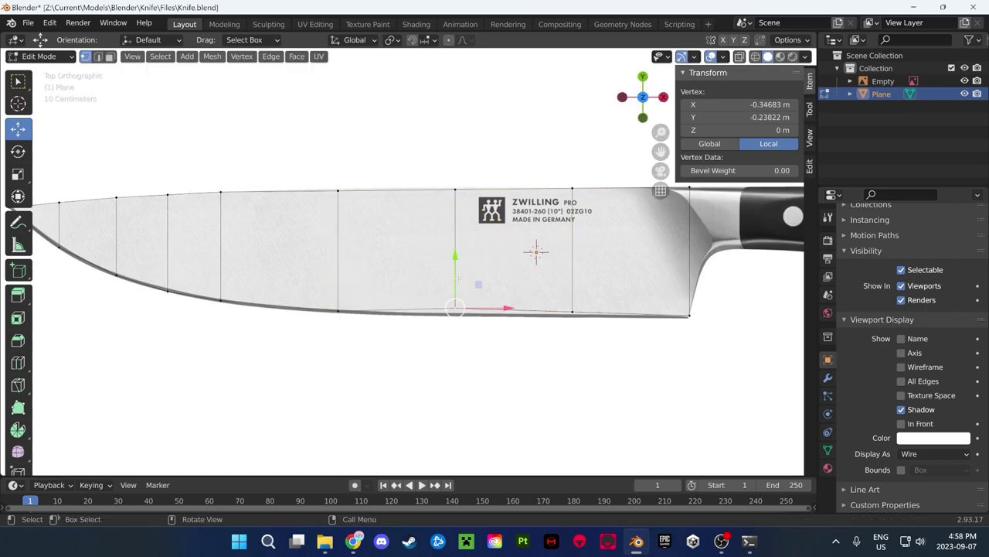
{"action": "left_click", "coordinate": [572, 312]}
{"action": "scroll", "coordinate": [567, 285], "scroll_direction": "up", "scroll_amount": 1}
{"action": "scroll", "coordinate": [567, 285], "scroll_direction": "up", "scroll_amount": 2}
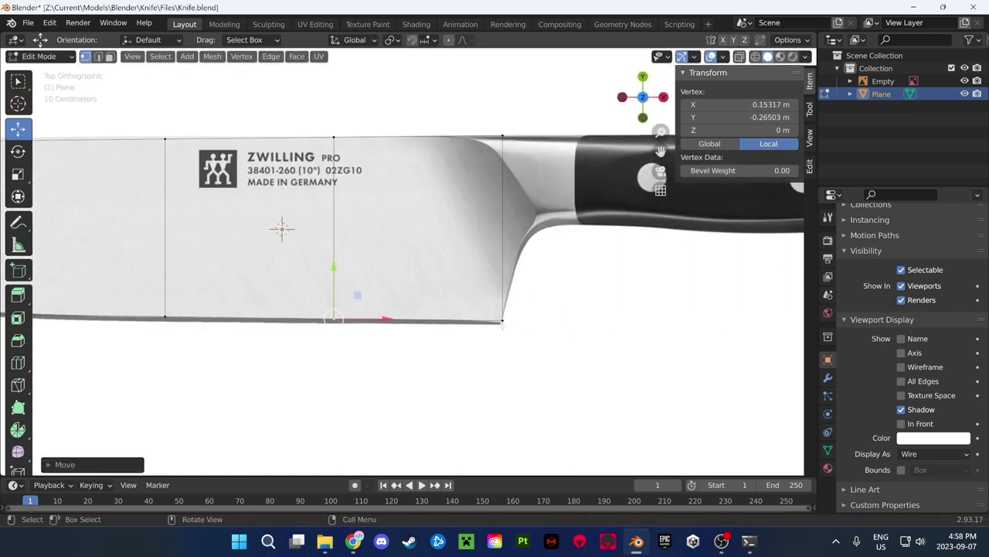
{"action": "left_click_drag", "start_coordinate": [503, 137], "coordinate": [565, 137]}
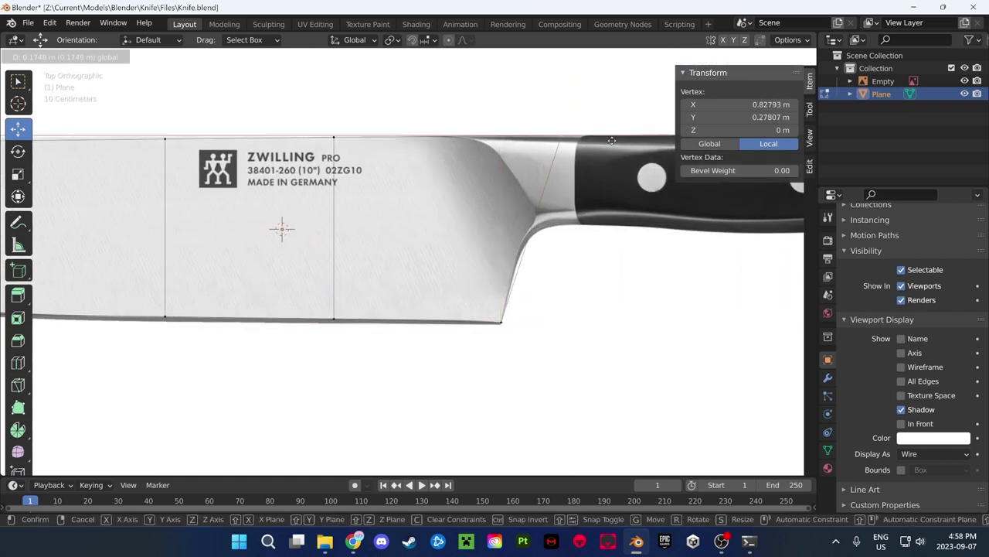
{"action": "middle_click_drag", "start_coordinate": [584, 201], "coordinate": [506, 241], "text": "shift"}
{"action": "left_click", "coordinate": [424, 362], "text": "shift"}
{"action": "left_click", "coordinate": [630, 364]}
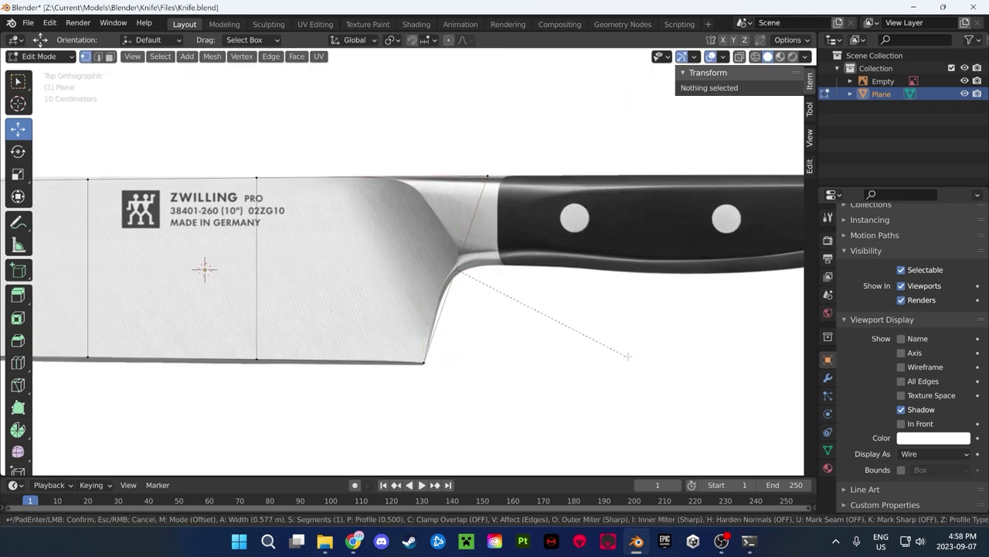
Move the heel vertex onto the outline and extrude along the bolster and handle underside
{"action": "left_click", "coordinate": [456, 360]}
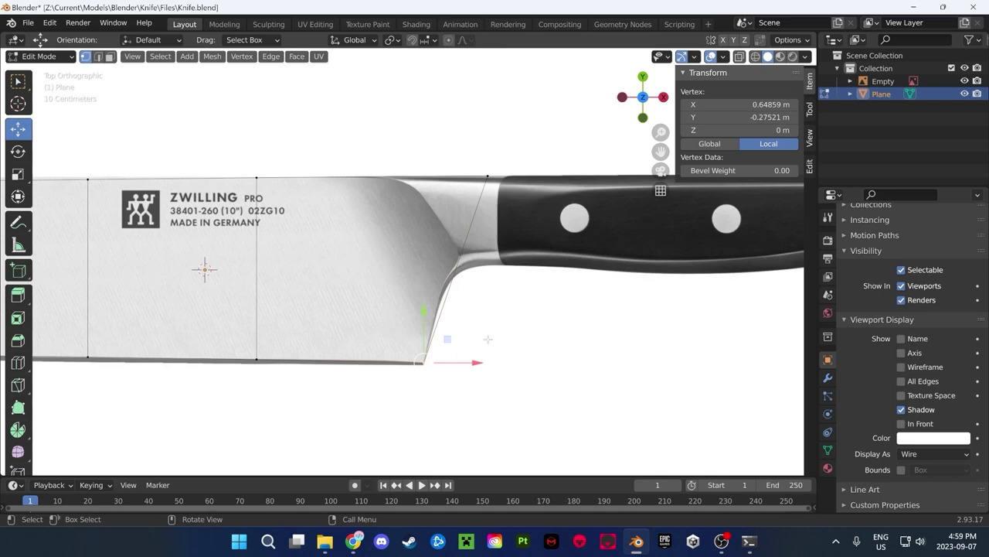
{"action": "key", "text": "g"}
{"action": "left_click", "coordinate": [514, 371]}
{"action": "key", "text": "e"}
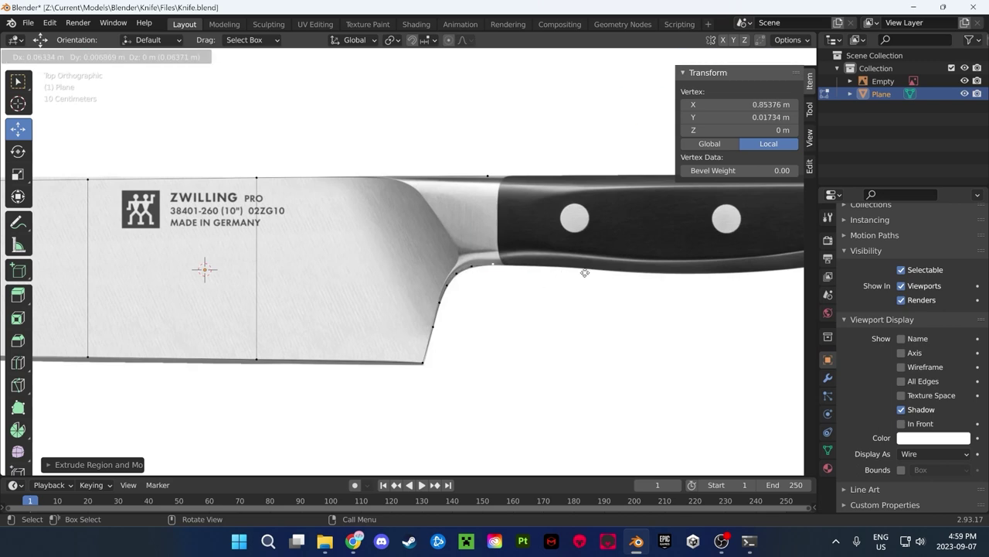
{"action": "middle_click_drag", "start_coordinate": [609, 273], "coordinate": [334, 286], "text": "shift"}
{"action": "key", "text": "g"}
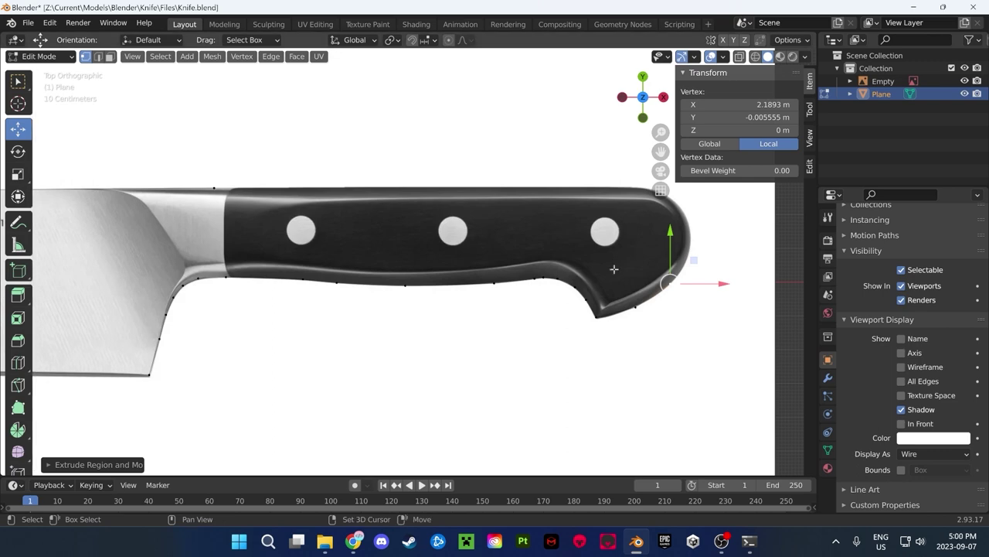
Place the extruded vertex on the handle's underside and save the file
{"action": "scroll", "coordinate": [518, 290], "scroll_direction": "up", "scroll_amount": 4}
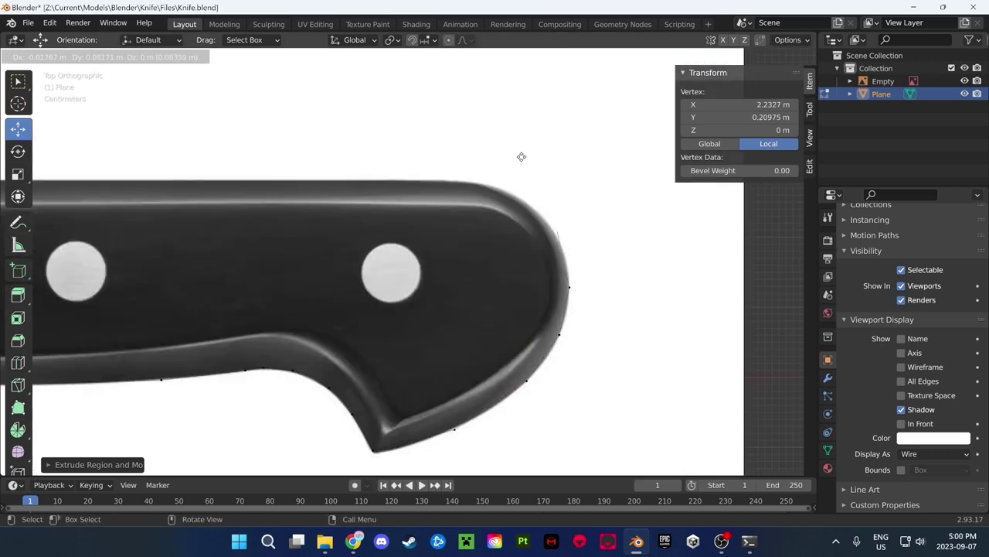
{"action": "scroll", "coordinate": [441, 109], "scroll_direction": "down", "scroll_amount": 2}
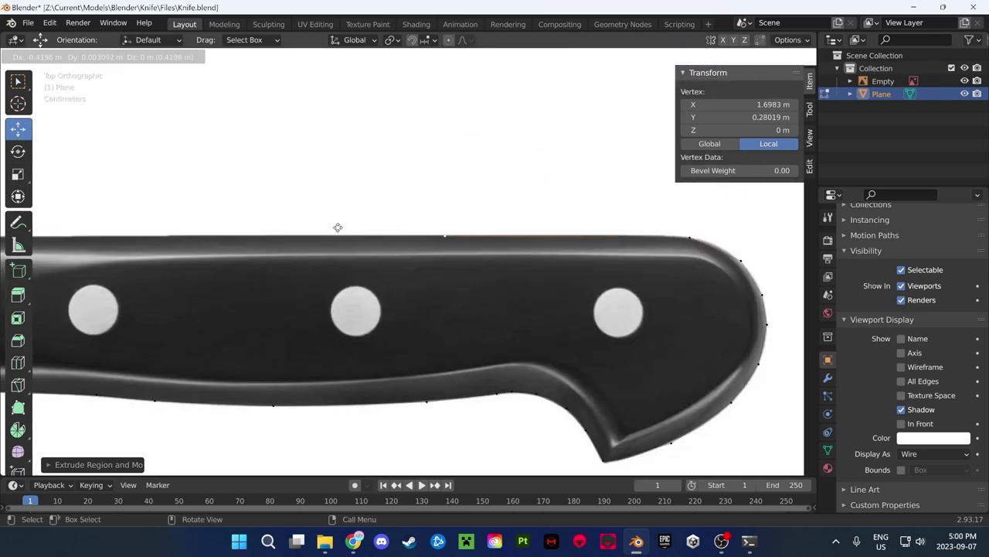
{"action": "left_click", "coordinate": [144, 239]}
{"action": "middle_click_drag", "start_coordinate": [143, 238], "coordinate": [509, 248], "text": "shift"}
{"action": "left_click", "coordinate": [359, 242]}
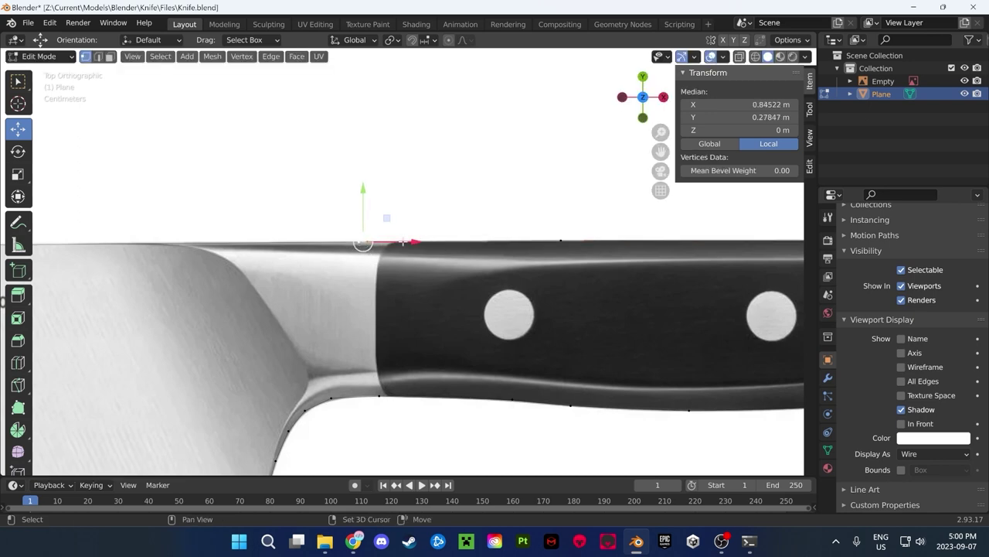
{"action": "scroll", "coordinate": [359, 242], "scroll_direction": "down", "scroll_amount": 3}
{"action": "left_click", "coordinate": [496, 347]}
{"action": "key", "text": "ctrl+s"}
{"action": "mouse_move", "coordinate": [497, 347]}
{"action": "middle_mouse_down", "text": "shift"}
{"action": "mouse_move", "coordinate": [780, 348]}
{"action": "mouse_move", "coordinate": [623, 249]}
{"action": "middle_mouse_up", "text": "shift"}
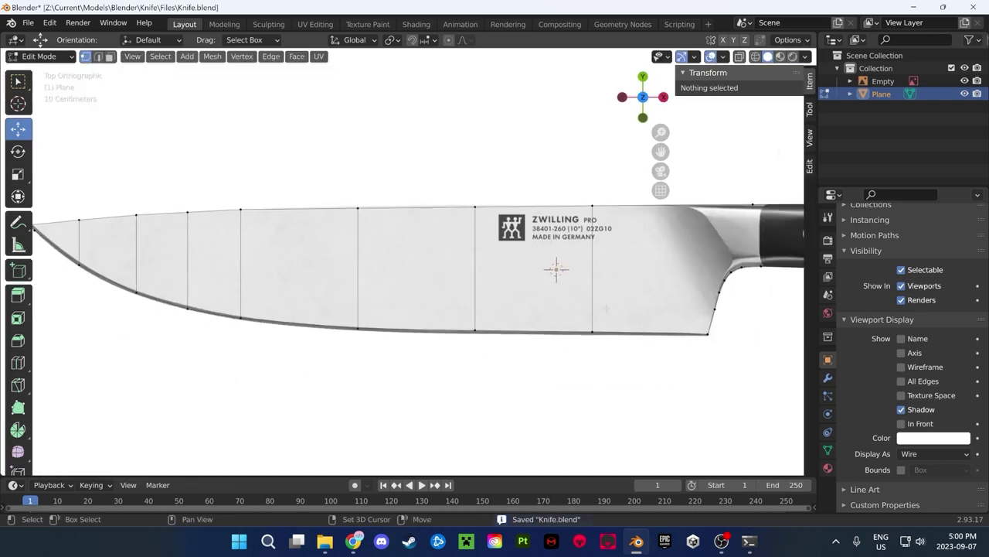
{"action": "scroll", "coordinate": [623, 249], "scroll_direction": "up", "scroll_amount": 3}
{"action": "scroll", "coordinate": [623, 249], "scroll_direction": "up", "scroll_amount": 1}
Reposition the handle-end outline point onto the handle's edge and save again
{"action": "left_click", "coordinate": [506, 391]}
{"action": "key", "text": "g"}
{"action": "key", "text": "y"}
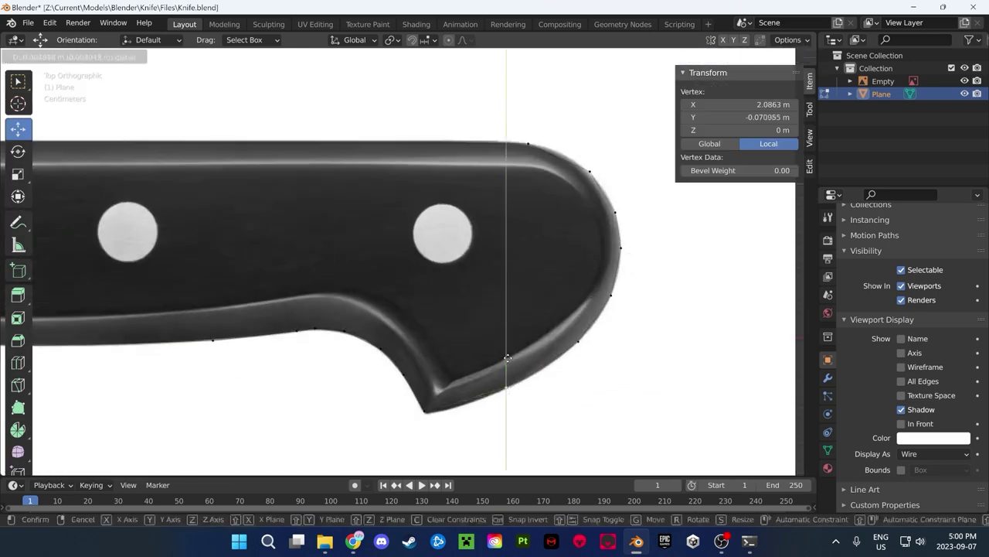
{"action": "key", "text": "Escape"}
{"action": "key", "text": "x"}
{"action": "key", "text": "Escape"}
{"action": "key", "text": "g"}
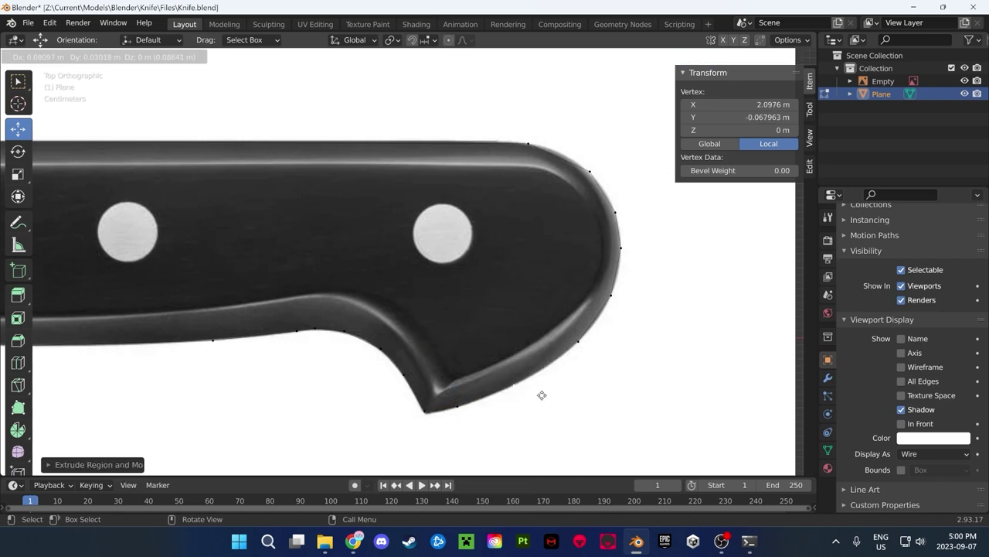
{"action": "left_click", "coordinate": [584, 370]}
{"action": "key", "text": "ctrl+s"}
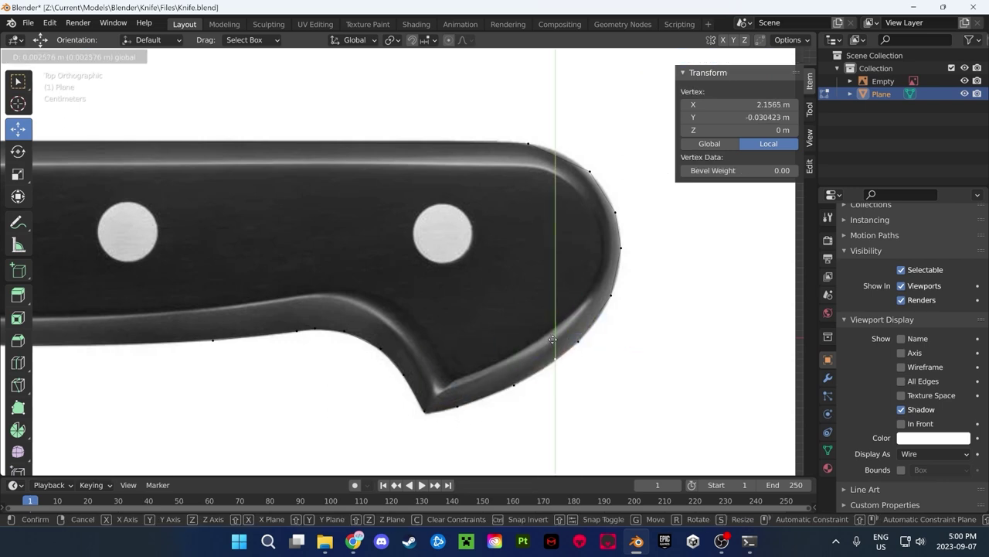
Delete the extra point at the handle's top and slide a point along the rounded end
{"action": "left_click", "coordinate": [627, 354]}
{"action": "left_click", "coordinate": [589, 171]}
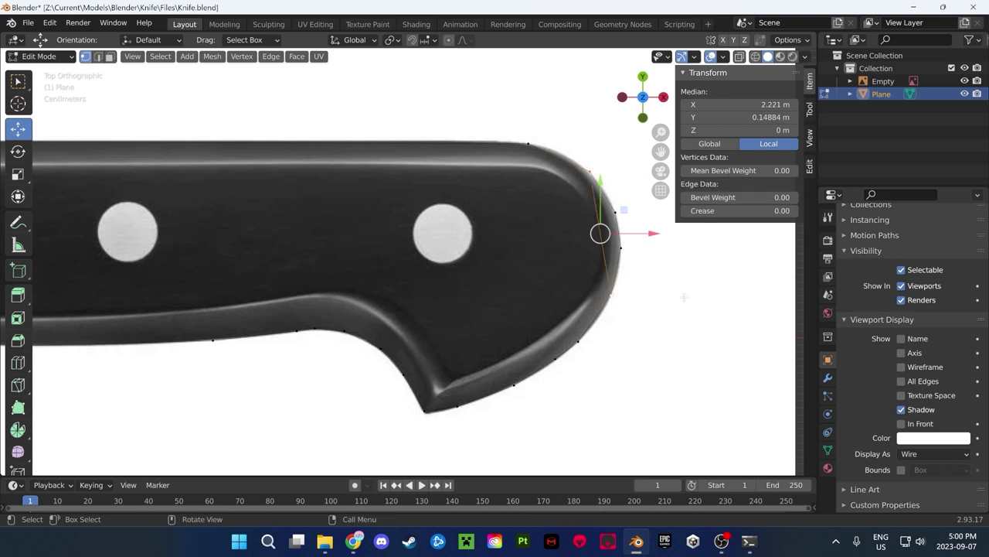
{"action": "left_click", "coordinate": [528, 144]}
{"action": "key", "text": "x"}
{"action": "left_click", "coordinate": [473, 148]}
{"action": "mouse_move", "coordinate": [589, 171]}
{"action": "left_mouse_down"}
{"action": "mouse_move", "coordinate": [578, 159]}
{"action": "mouse_move", "coordinate": [562, 162]}
{"action": "left_mouse_up"}
Extrude a new point from the lower edge across to the handle's top edge
{"action": "left_click", "coordinate": [596, 339], "text": "shift"}
{"action": "left_click", "coordinate": [595, 339]}
{"action": "key", "text": "e"}
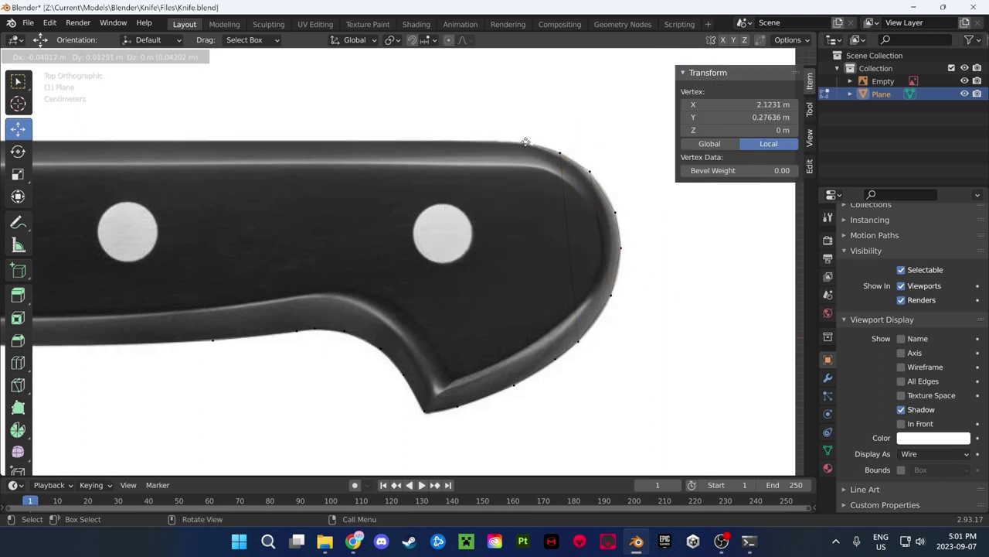
{"action": "left_click", "coordinate": [542, 144]}
{"action": "left_click", "coordinate": [527, 145]}
Extrude a point onto the handle's top edge and connect it to the lower outline
{"action": "key", "text": "e"}
{"action": "left_click", "coordinate": [483, 141]}
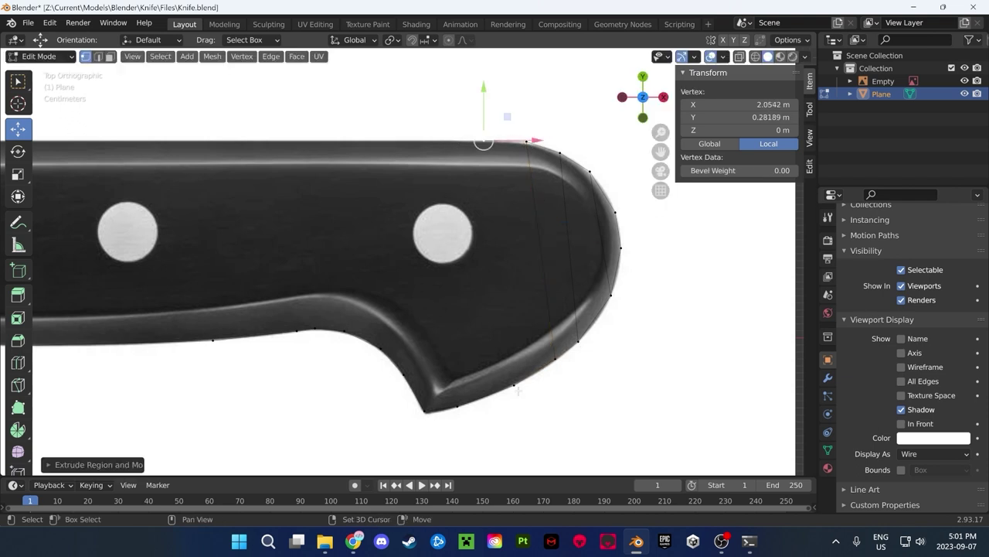
{"action": "key", "text": "e"}
{"action": "left_click", "coordinate": [428, 142]}
{"action": "left_click", "coordinate": [456, 404], "text": "shift"}
{"action": "key", "text": "f"}
{"action": "middle_click_drag", "start_coordinate": [456, 404], "coordinate": [529, 405], "text": "shift"}
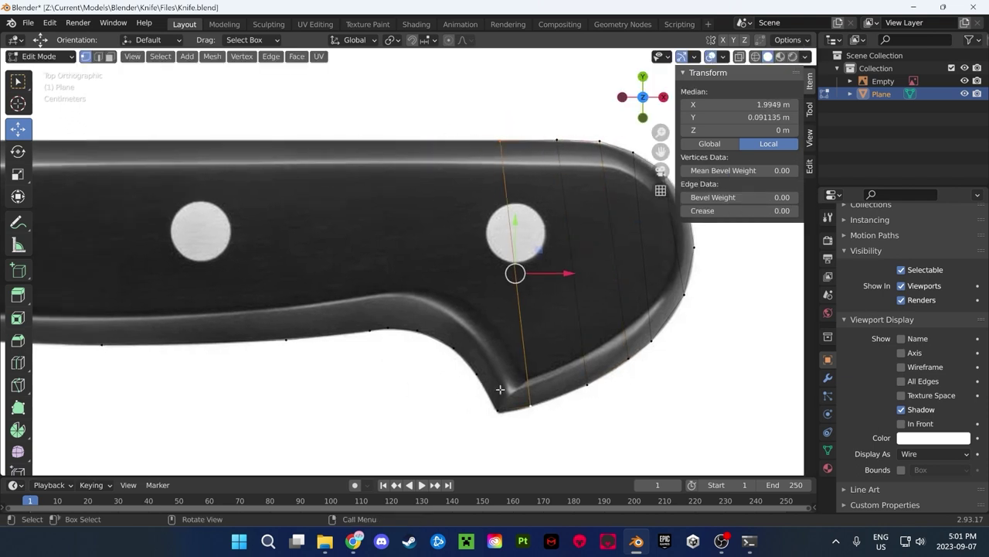
Extrude a new point from the handle's lower edge up to the top edge and position it
{"action": "left_click", "coordinate": [477, 373]}
{"action": "key", "text": "e"}
{"action": "left_click", "coordinate": [454, 143]}
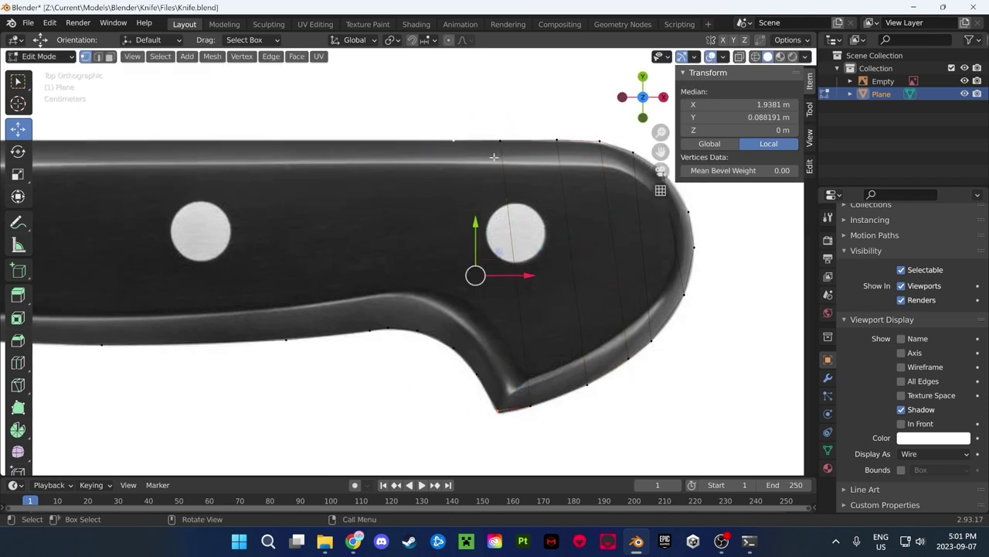
{"action": "left_click", "coordinate": [454, 142]}
{"action": "key", "text": "g"}
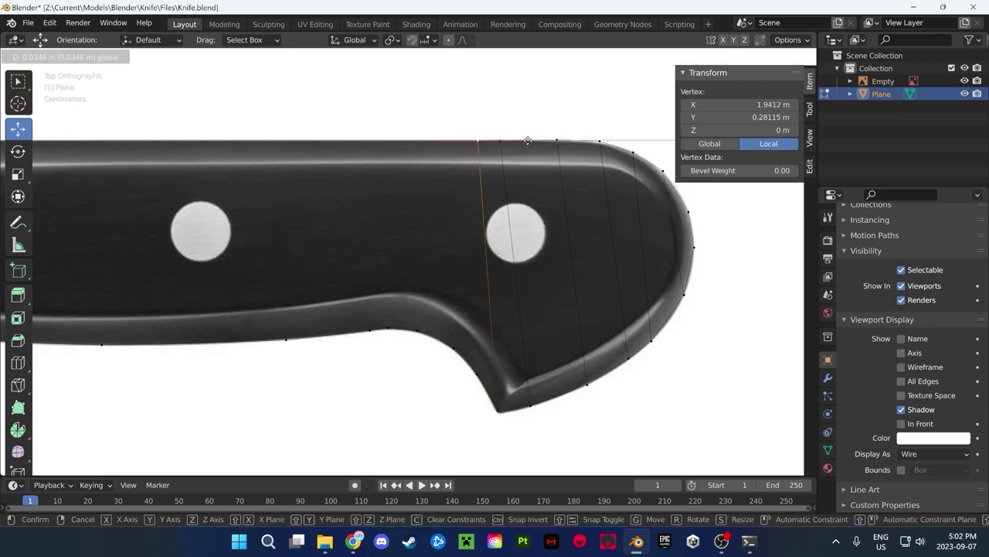
{"action": "left_click", "coordinate": [473, 142]}
{"action": "key", "text": "g"}
{"action": "left_click", "coordinate": [484, 140]}
{"action": "key", "text": "g"}
{"action": "left_click", "coordinate": [455, 141]}
{"action": "left_click", "coordinate": [477, 373], "text": "shift"}
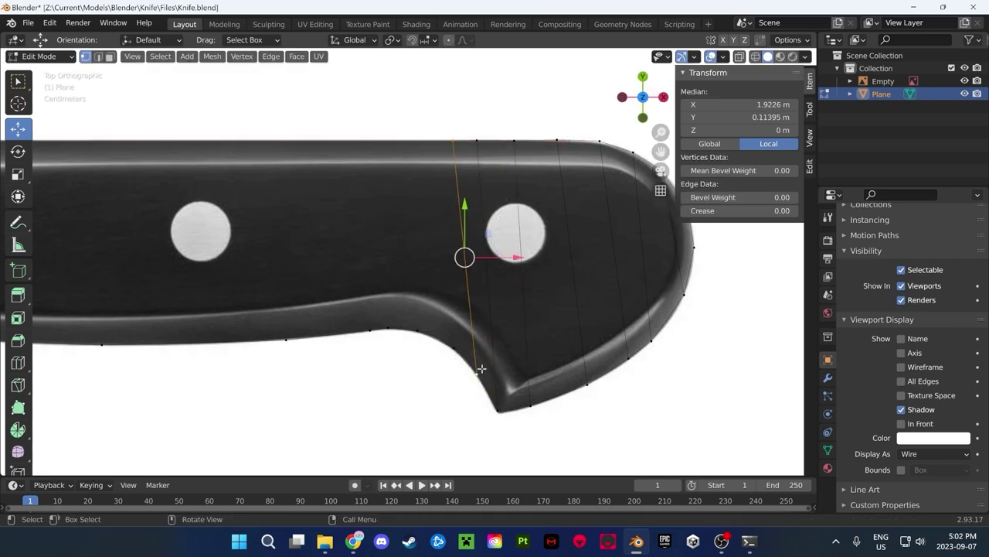
Slide the new top point leftward along the handle's top edge
{"action": "left_click", "coordinate": [456, 143]}
{"action": "key", "text": "g"}
{"action": "left_click", "coordinate": [449, 144]}
{"action": "key", "text": "g"}
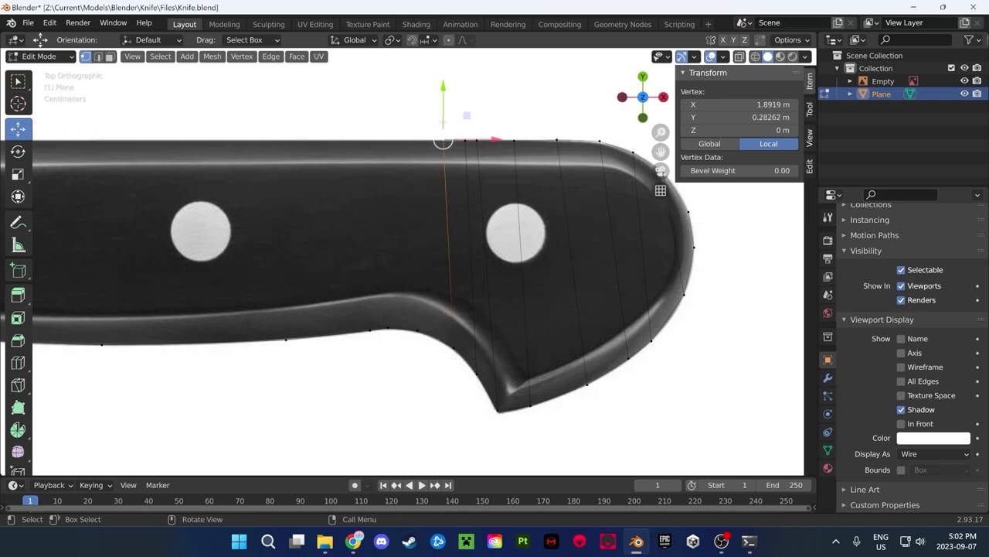
{"action": "left_click", "coordinate": [414, 146]}
{"action": "key", "text": "g"}
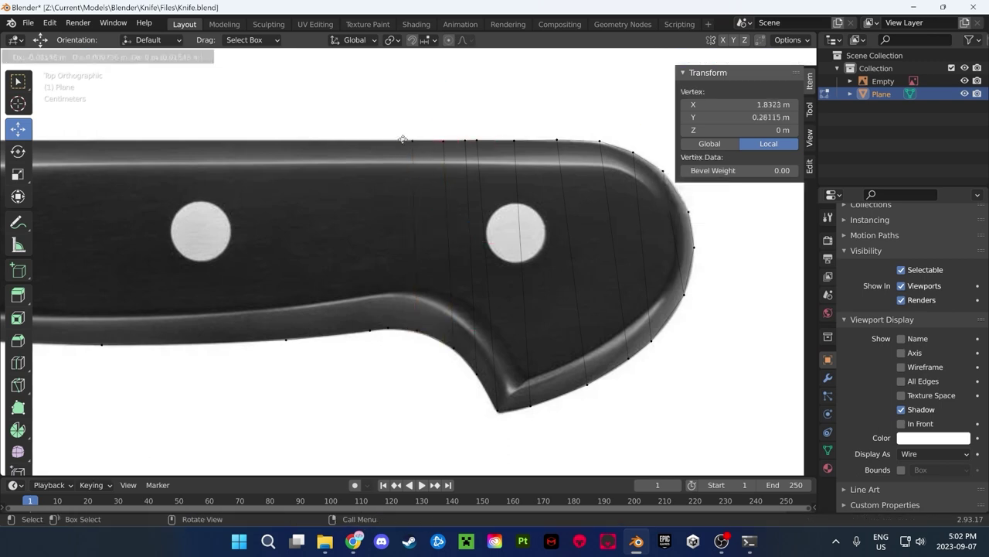
{"action": "left_click", "coordinate": [394, 154]}
{"action": "scroll", "coordinate": [469, 255], "scroll_direction": "up", "scroll_amount": 1}
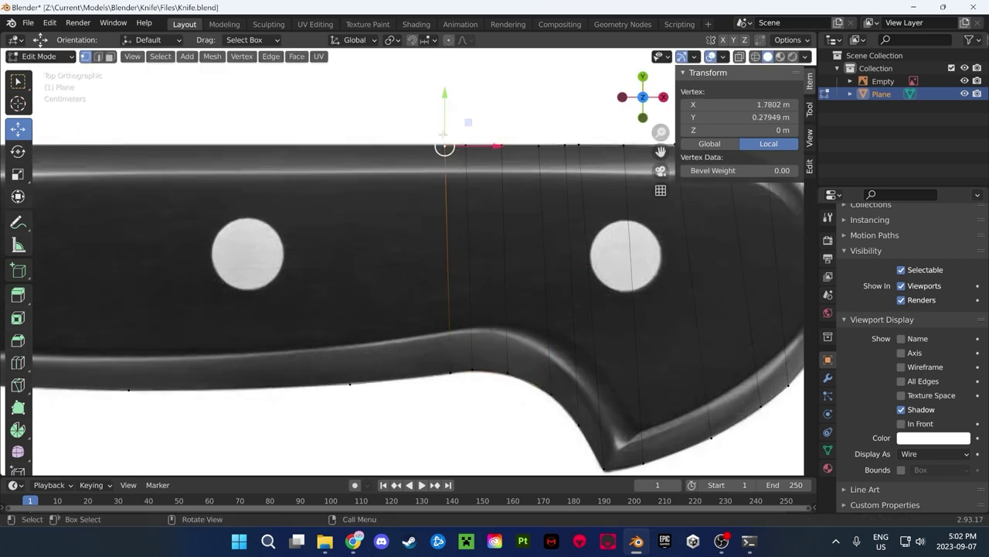
{"action": "key", "text": "g"}
{"action": "left_click", "coordinate": [378, 142]}
{"action": "key", "text": "g"}
{"action": "left_click", "coordinate": [378, 146]}
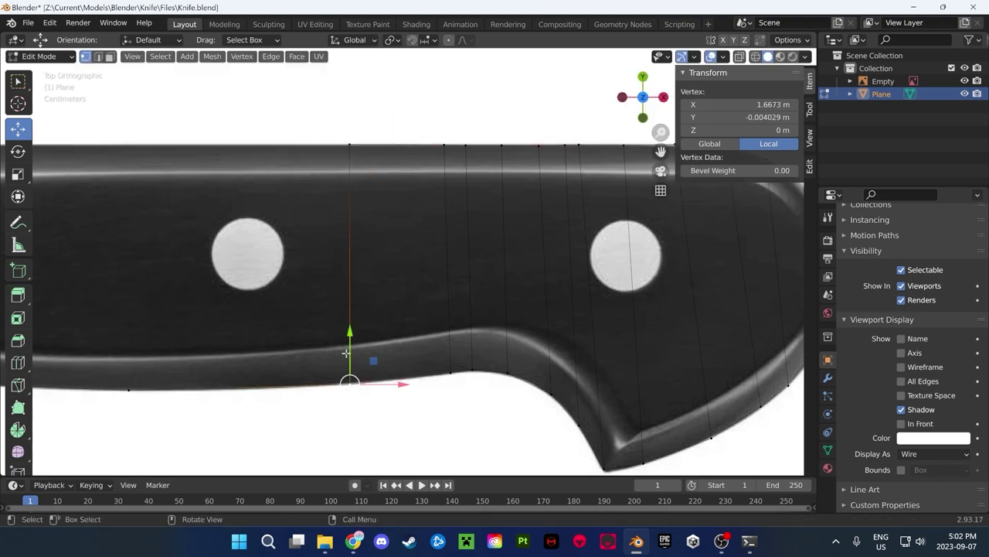
Merge overlapping top points and join matching top and bottom points across the handle
{"action": "middle_click_drag", "start_coordinate": [371, 309], "coordinate": [178, 305], "text": "shift"}
{"action": "left_click", "coordinate": [321, 332]}
{"action": "middle_click_drag", "start_coordinate": [261, 336], "coordinate": [477, 337], "text": "shift"}
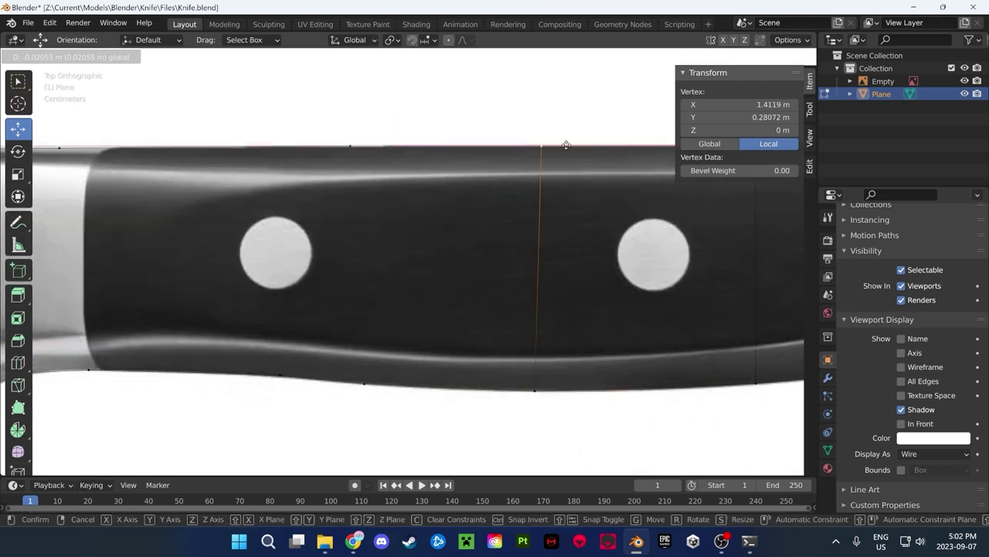
{"action": "left_click", "coordinate": [365, 146]}
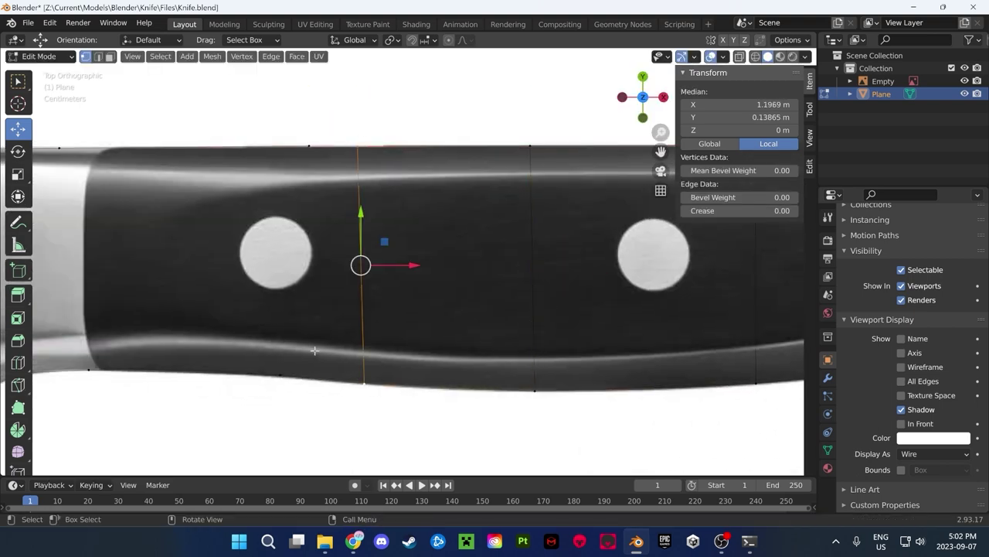
{"action": "middle_click_drag", "start_coordinate": [360, 265], "coordinate": [537, 265], "text": "shift"}
{"action": "left_click_drag", "start_coordinate": [541, 147], "coordinate": [504, 151]}
{"action": "key", "text": "m"}
{"action": "left_click", "coordinate": [473, 187]}
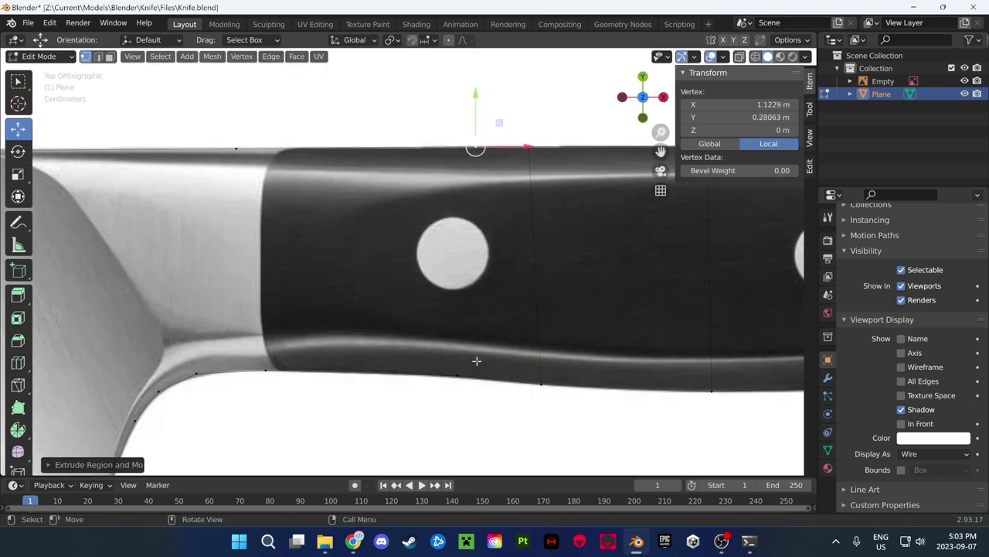
{"action": "left_click", "coordinate": [456, 375], "text": "shift"}
{"action": "key", "text": "j"}
Extrude another top point toward the bolster and join it to the bottom point
{"action": "left_click", "coordinate": [469, 147]}
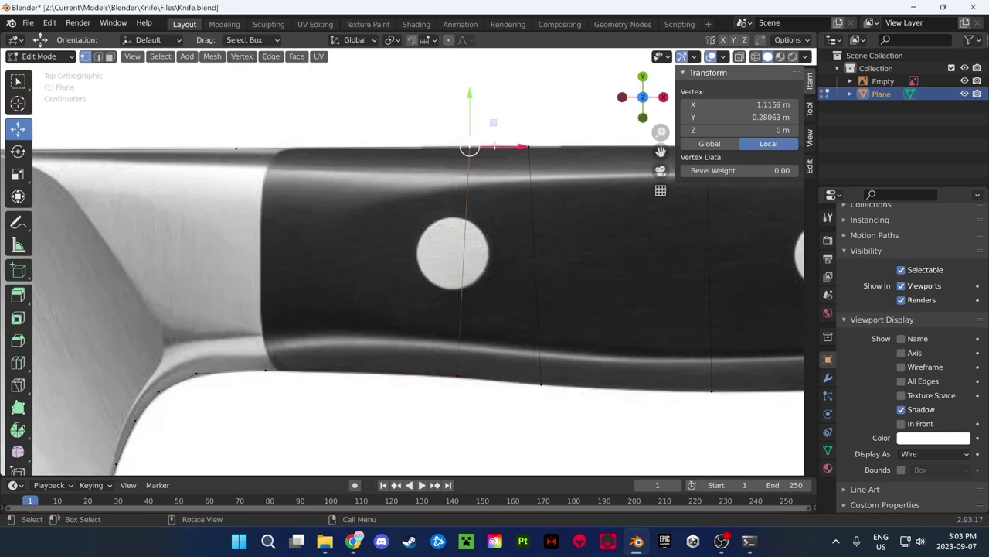
{"action": "middle_click_drag", "start_coordinate": [293, 213], "coordinate": [452, 223], "text": "shift"}
{"action": "left_click", "coordinate": [453, 237]}
{"action": "left_click_drag", "start_coordinate": [616, 157], "coordinate": [434, 161]}
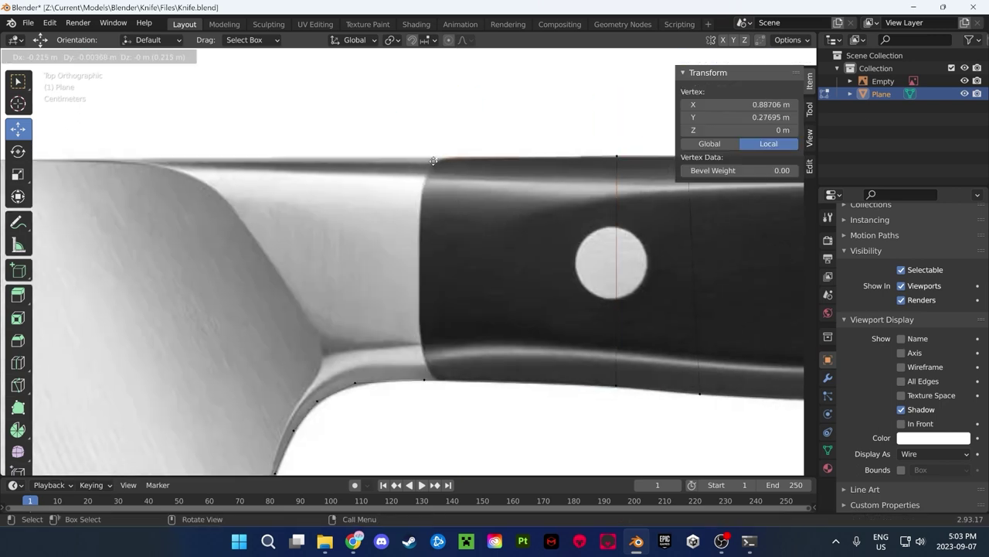
{"action": "left_click", "coordinate": [433, 161]}
{"action": "key", "text": "e"}
{"action": "left_click", "coordinate": [365, 161]}
{"action": "middle_click_drag", "start_coordinate": [366, 338], "coordinate": [506, 327], "text": "shift"}
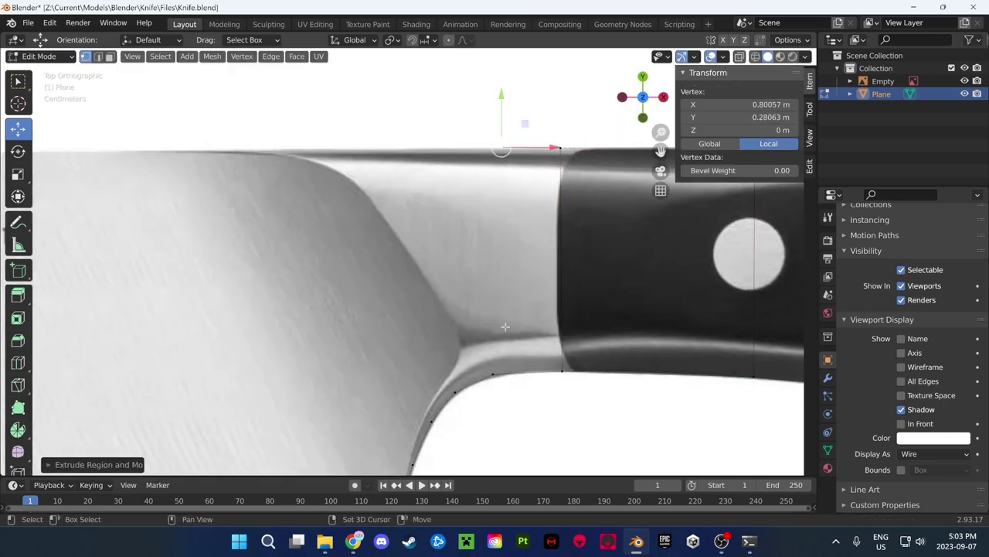
{"action": "left_click", "coordinate": [492, 373], "text": "shift"}
{"action": "key", "text": "j"}
Extrude one more point and shift the new cross edge left
{"action": "key", "text": "e"}
{"action": "key", "text": "g"}
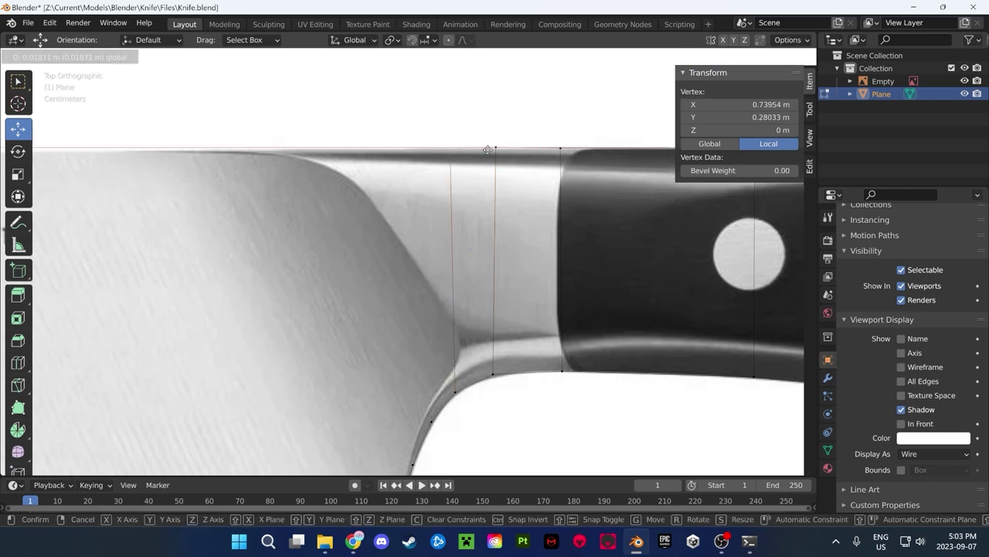
{"action": "left_click", "coordinate": [421, 147]}
{"action": "left_click", "coordinate": [430, 421], "text": "shift"}
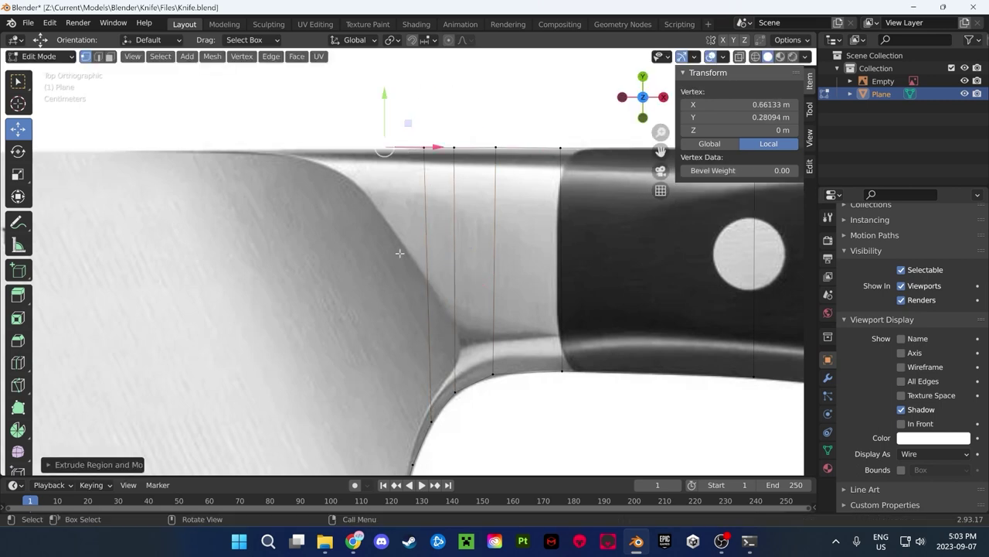
{"action": "scroll", "coordinate": [572, 159], "scroll_direction": "down", "scroll_amount": 2}
{"action": "key", "text": "g"}
{"action": "left_click", "coordinate": [443, 153]}
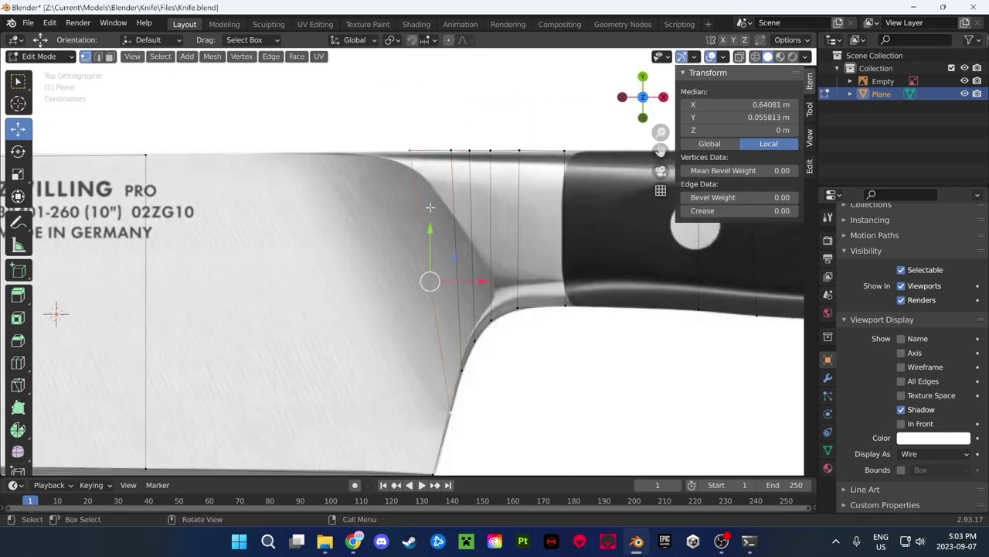
Adjust the top point at the blade's heel and save Knife.blend
{"action": "middle_click_drag", "start_coordinate": [432, 279], "coordinate": [548, 263], "text": "shift"}
{"action": "key", "text": "g"}
{"action": "left_click", "coordinate": [558, 161]}
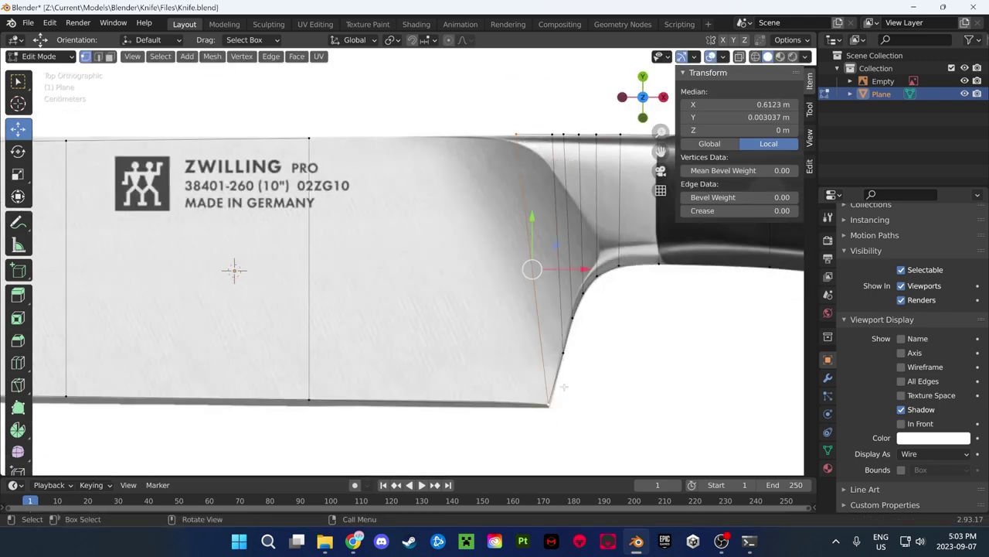
{"action": "left_click", "coordinate": [553, 136]}
{"action": "left_click_drag", "start_coordinate": [553, 135], "coordinate": [551, 136]}
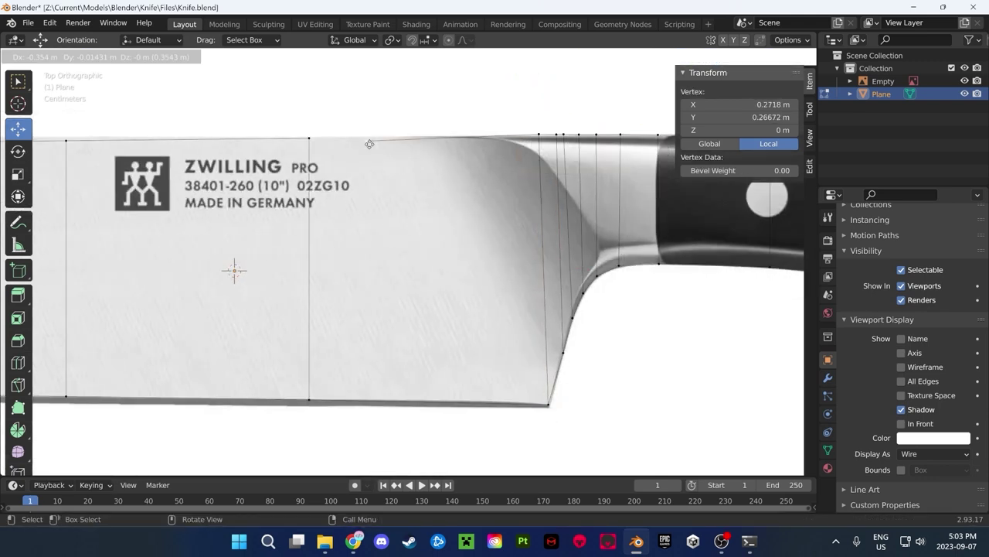
{"action": "left_click", "coordinate": [376, 270]}
{"action": "scroll", "coordinate": [376, 269], "scroll_direction": "down", "scroll_amount": 3}
{"action": "key", "text": "ctrl+s"}
Extrude a new face strip from the edges at the handle's butt end
{"action": "middle_click_drag", "start_coordinate": [375, 270], "coordinate": [101, 286], "text": "shift"}
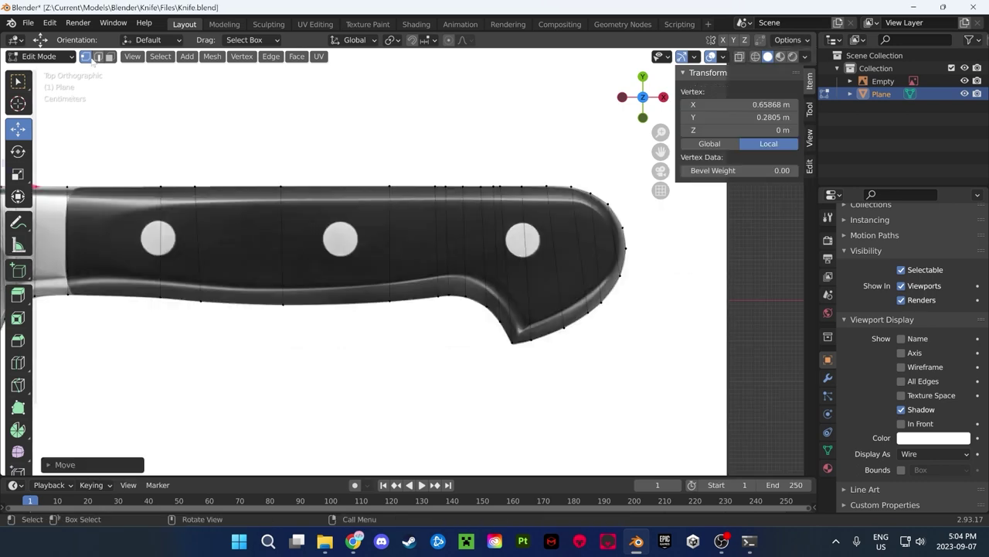
{"action": "scroll", "coordinate": [464, 310], "scroll_direction": "up", "scroll_amount": 3}
{"action": "left_click", "coordinate": [509, 308]}
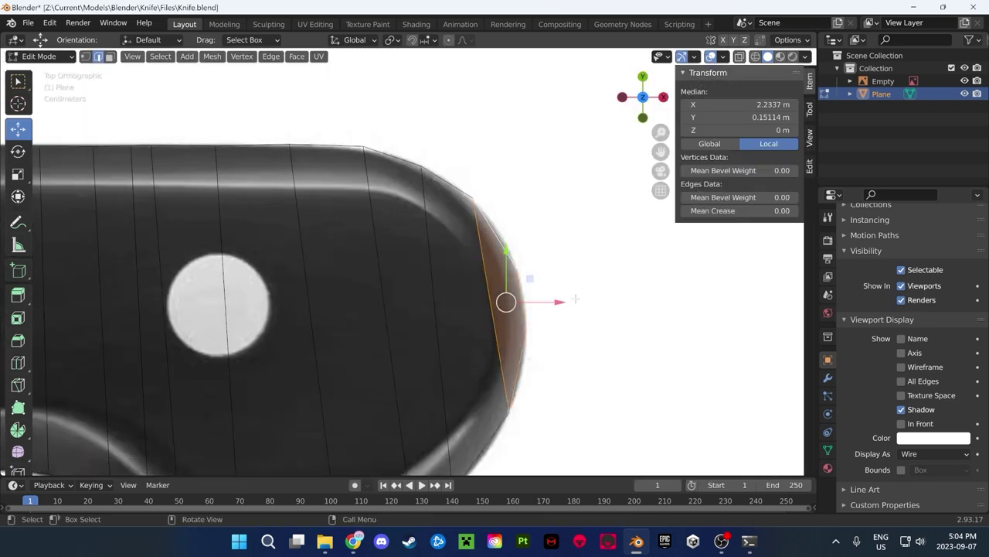
{"action": "scroll", "coordinate": [576, 299], "scroll_direction": "down", "scroll_amount": 4, "text": "shift"}
{"action": "left_click", "coordinate": [98, 56]}
{"action": "scroll", "coordinate": [507, 297], "scroll_direction": "down", "scroll_amount": 2}
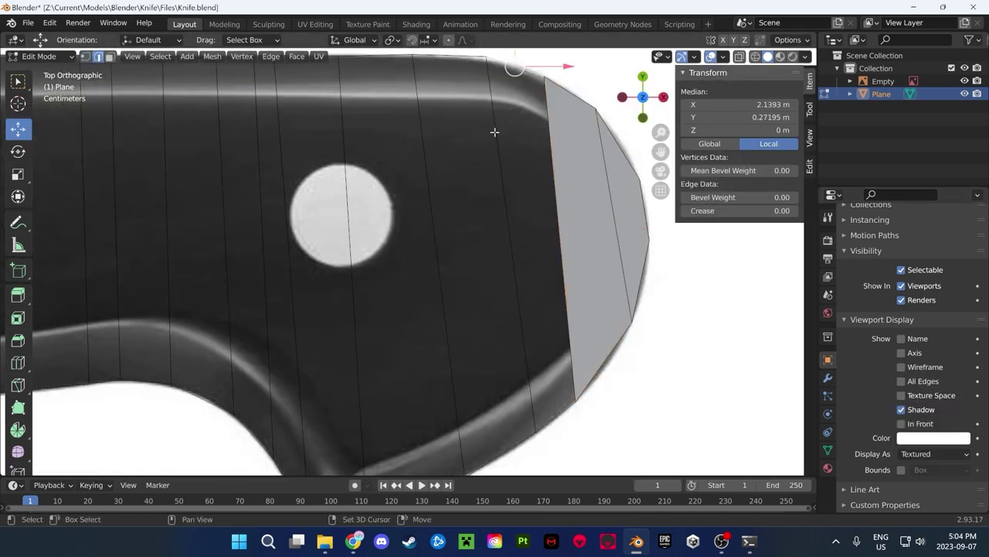
{"action": "scroll", "coordinate": [472, 350], "scroll_direction": "down", "scroll_amount": 2}
{"action": "left_click", "coordinate": [472, 350], "text": "alt+shift"}
{"action": "key", "text": "e"}
{"action": "left_click", "coordinate": [364, 263]}
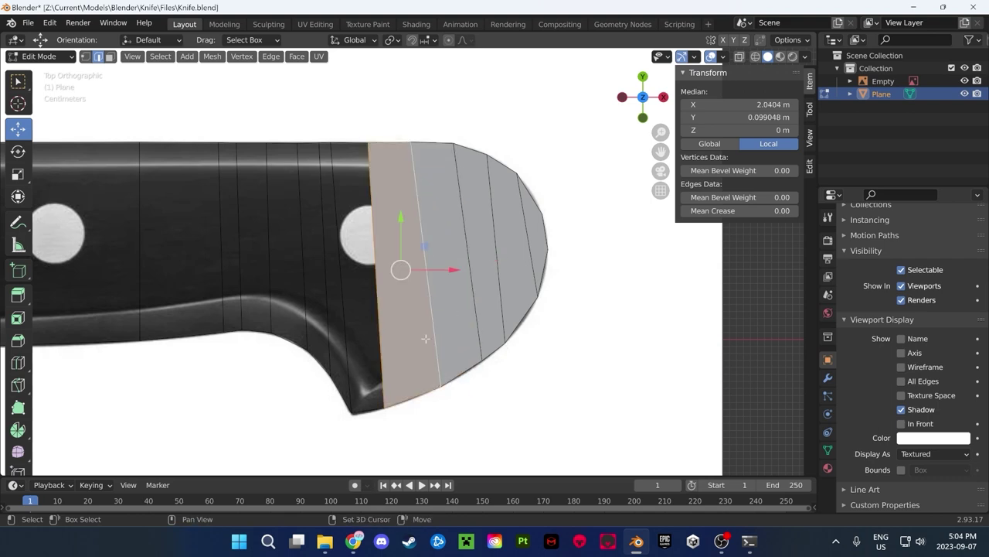
Move the end strip's outer edge to match the reference outline
{"action": "middle_click_drag", "start_coordinate": [356, 261], "coordinate": [471, 282], "text": "shift"}
{"action": "scroll", "coordinate": [470, 281], "scroll_direction": "up", "scroll_amount": 3}
{"action": "scroll", "coordinate": [528, 281], "scroll_direction": "down", "scroll_amount": 1}
{"action": "left_click", "coordinate": [528, 280]}
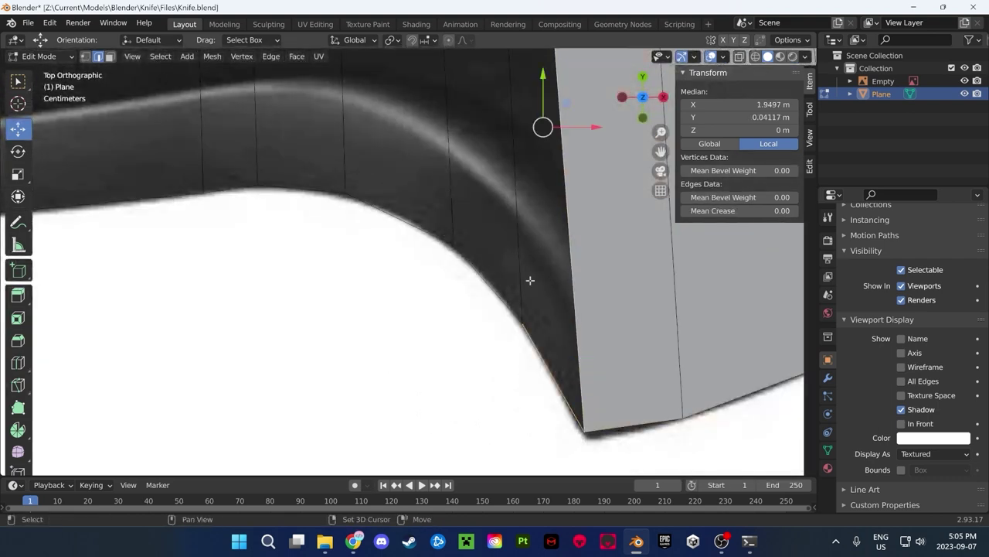
{"action": "scroll", "coordinate": [562, 285], "scroll_direction": "down", "scroll_amount": 2}
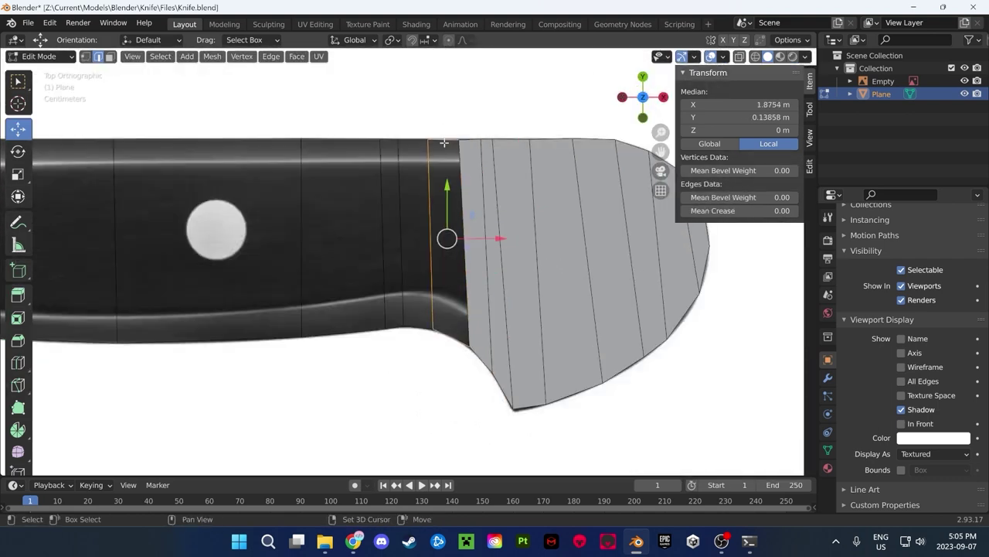
{"action": "left_click_drag", "start_coordinate": [406, 289], "coordinate": [397, 307]}
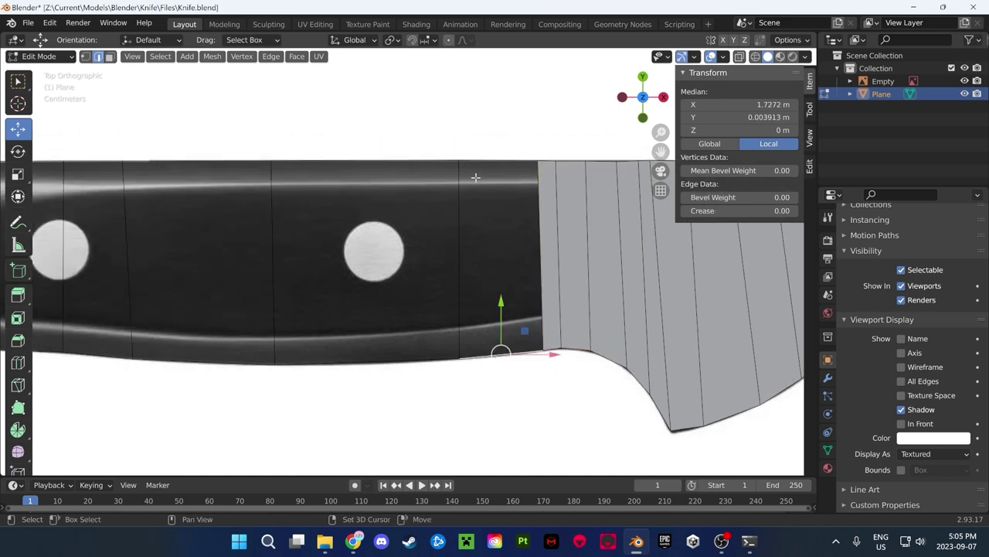
Slide the handle and bolster faces along the outline, then undo those edits
{"action": "middle_click_drag", "start_coordinate": [317, 224], "coordinate": [457, 392], "text": "shift"}
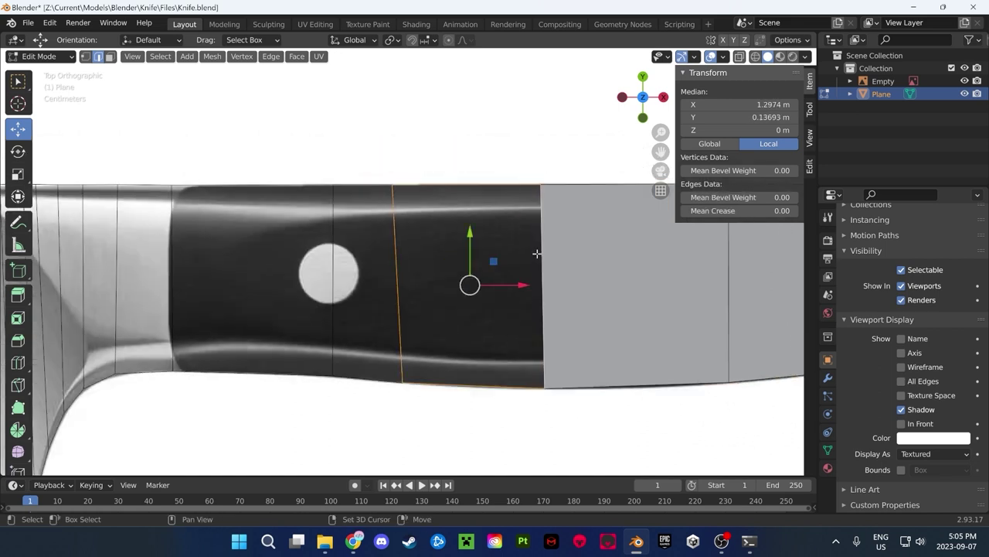
{"action": "left_click_drag", "start_coordinate": [537, 253], "coordinate": [444, 255]}
{"action": "middle_click_drag", "start_coordinate": [328, 279], "coordinate": [509, 283], "text": "shift"}
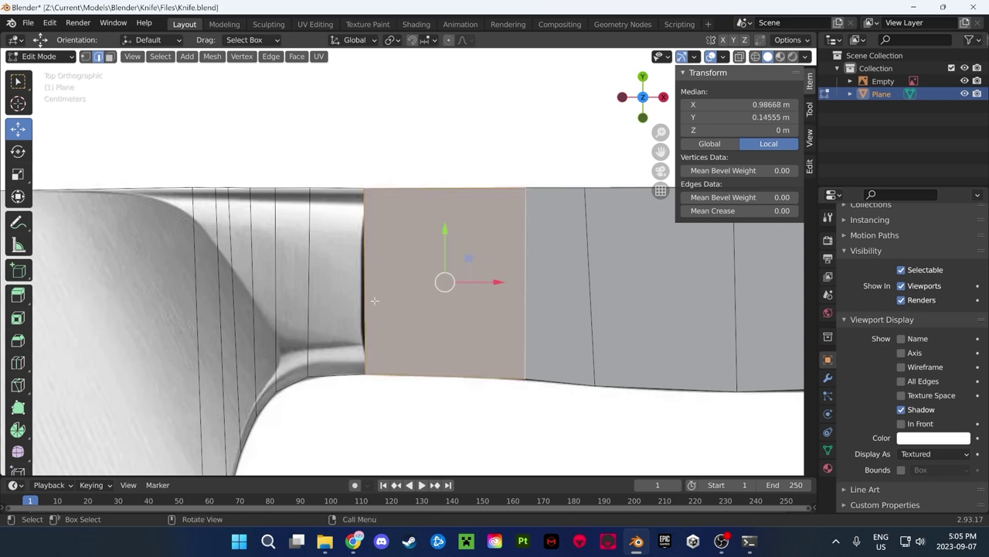
{"action": "middle_click_drag", "start_coordinate": [375, 241], "coordinate": [418, 311], "text": "shift"}
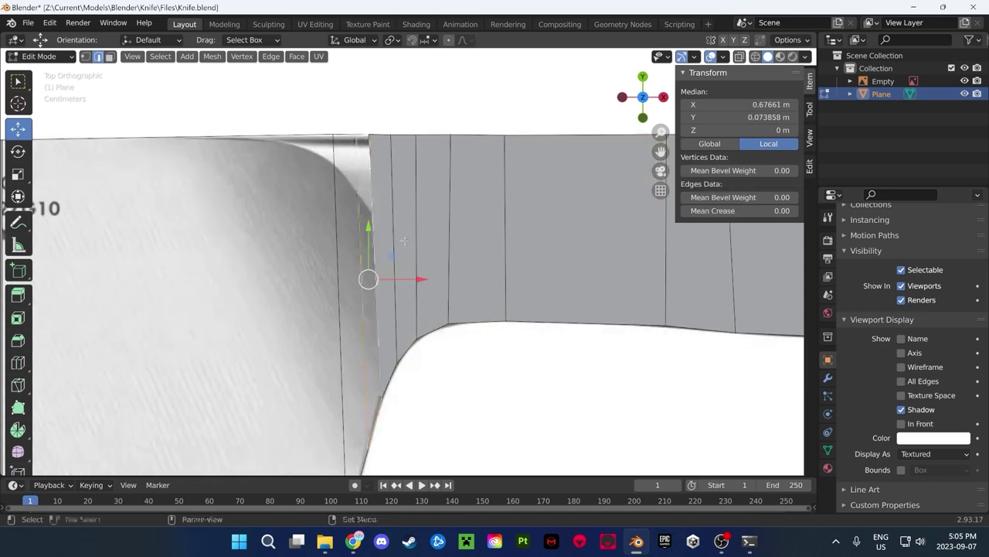
{"action": "mouse_move", "coordinate": [403, 240]}
{"action": "middle_mouse_down", "text": "shift"}
{"action": "mouse_move", "coordinate": [463, 330]}
{"action": "mouse_move", "coordinate": [450, 383]}
{"action": "middle_mouse_up", "text": "shift"}
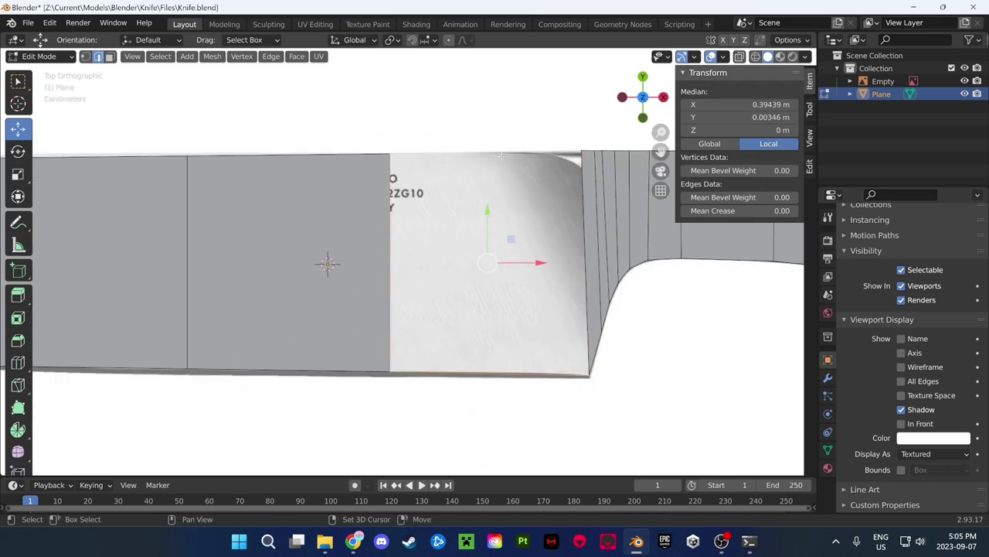
{"action": "key", "text": "ctrl+z"}
{"action": "scroll", "coordinate": [680, 266], "scroll_direction": "down", "scroll_amount": 5}
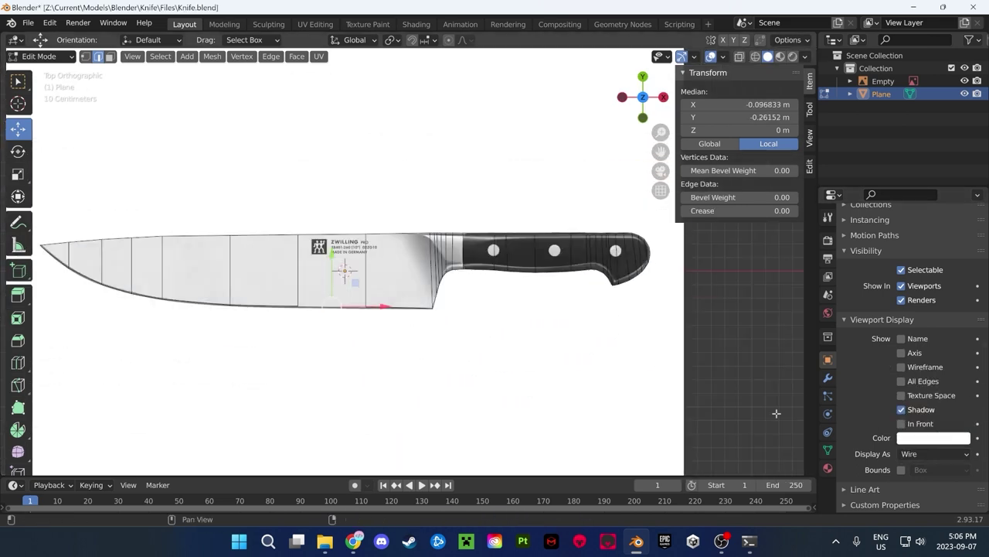
Save the file and show the knife outline in front of the reference image
{"action": "scroll", "coordinate": [776, 413], "scroll_direction": "up", "scroll_amount": 2}
{"action": "scroll", "coordinate": [776, 412], "scroll_direction": "up", "scroll_amount": 2}
{"action": "scroll", "coordinate": [776, 413], "scroll_direction": "up", "scroll_amount": 2}
{"action": "key", "text": "ctrl+s"}
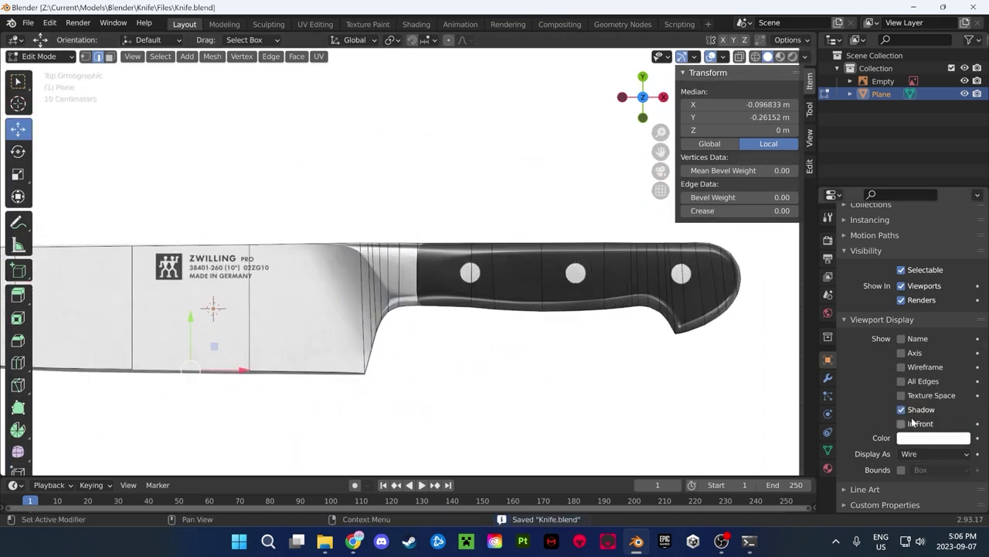
{"action": "left_click", "coordinate": [901, 423]}
{"action": "middle_click_drag", "start_coordinate": [432, 347], "coordinate": [479, 232]}
Add a Solidify modifier to the knife with thickness reduced to about 0.03 m
{"action": "key", "text": "Tab"}
{"action": "left_click", "coordinate": [828, 377]}
{"action": "left_click", "coordinate": [912, 237]}
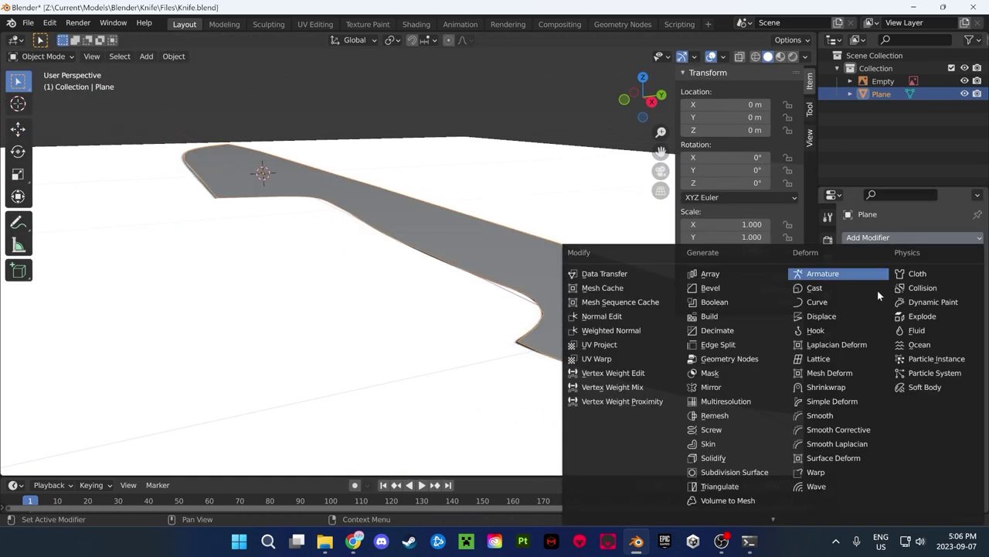
{"action": "left_click", "coordinate": [713, 457]}
{"action": "scroll", "coordinate": [445, 295], "scroll_direction": "down", "scroll_amount": 2}
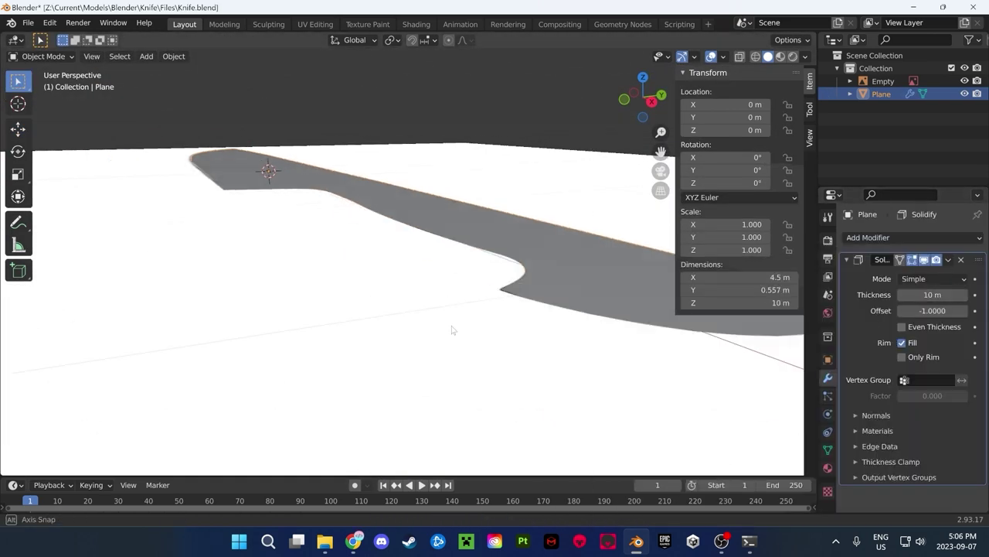
{"action": "scroll", "coordinate": [445, 294], "scroll_direction": "down", "scroll_amount": 5}
{"action": "left_click_drag", "start_coordinate": [932, 295], "coordinate": [920, 294]}
{"action": "scroll", "coordinate": [450, 268], "scroll_direction": "up", "scroll_amount": 10}
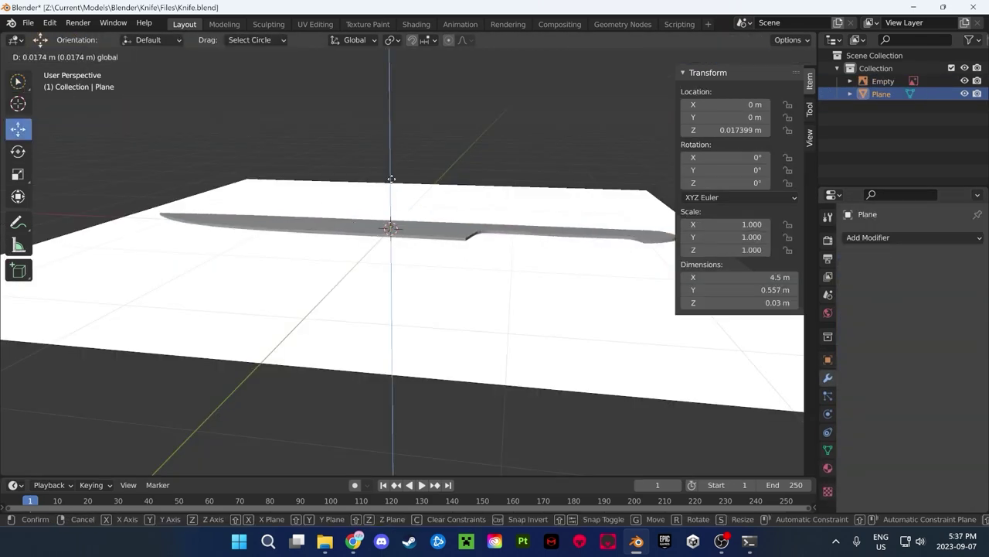
In Edit Mode, add a loop cut around the middle of the knife's thickness
{"action": "left_click", "coordinate": [392, 179]}
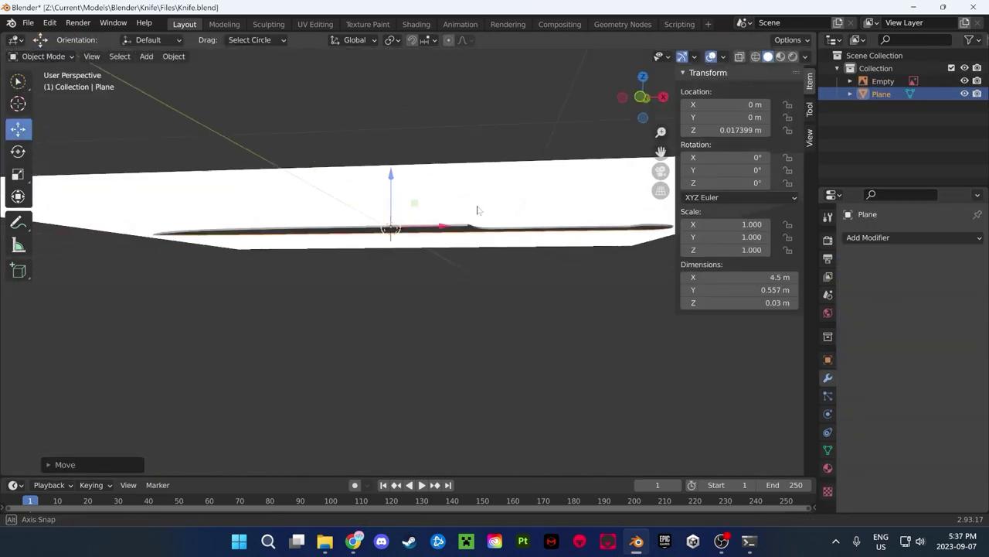
{"action": "middle_click_drag", "start_coordinate": [391, 178], "coordinate": [460, 297]}
{"action": "key", "text": "Tab"}
{"action": "left_click", "coordinate": [231, 310]}
{"action": "mouse_move", "coordinate": [232, 309]}
{"action": "middle_mouse_down"}
{"action": "mouse_move", "coordinate": [540, 267]}
{"action": "mouse_move", "coordinate": [525, 309]}
{"action": "mouse_move", "coordinate": [488, 291]}
{"action": "mouse_move", "coordinate": [552, 337]}
{"action": "mouse_move", "coordinate": [559, 387]}
{"action": "mouse_move", "coordinate": [588, 302]}
{"action": "mouse_move", "coordinate": [353, 294]}
{"action": "middle_mouse_up"}
{"action": "left_click", "coordinate": [528, 276]}
{"action": "left_click", "coordinate": [429, 235]}
Delete the thin side face at the knife's tip
{"action": "left_click", "coordinate": [508, 325]}
{"action": "left_click", "coordinate": [552, 336]}
{"action": "key", "text": "x"}
{"action": "left_click", "coordinate": [508, 303]}
Extrude two new vertices from the body's lower corner toward the tip
{"action": "key", "text": "1"}
{"action": "left_click", "coordinate": [587, 303]}
{"action": "left_click", "coordinate": [353, 294]}
{"action": "key", "text": "e"}
{"action": "left_click", "coordinate": [711, 317]}
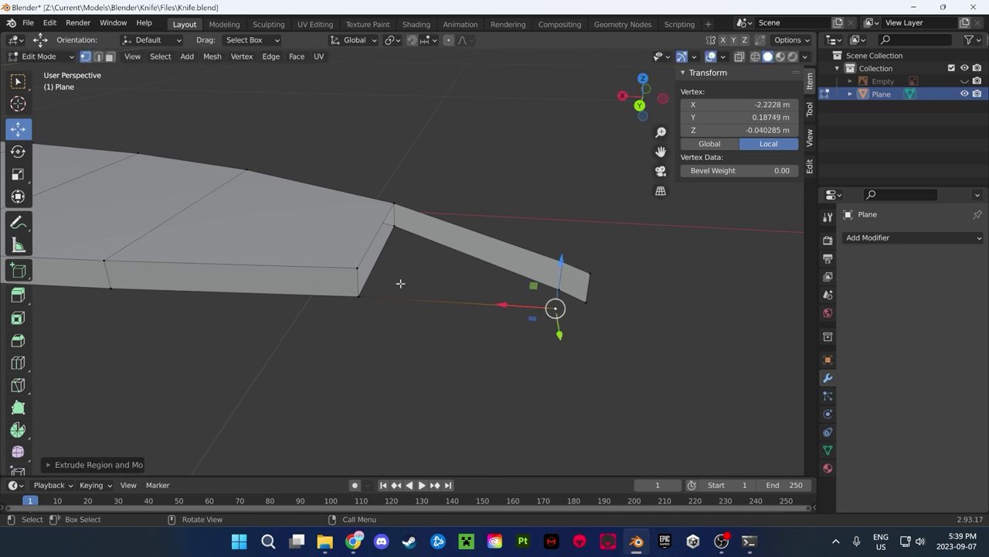
{"action": "left_click", "coordinate": [357, 267]}
{"action": "key", "text": "e"}
{"action": "left_click", "coordinate": [775, 306]}
{"action": "mouse_move", "coordinate": [776, 306]}
{"action": "middle_mouse_down"}
{"action": "mouse_move", "coordinate": [588, 294]}
{"action": "mouse_move", "coordinate": [621, 281]}
{"action": "mouse_move", "coordinate": [548, 353]}
{"action": "middle_mouse_up"}
Hide the reference image, then move and raise the blade tip's edge and face
{"action": "scroll", "coordinate": [548, 353], "scroll_direction": "up", "scroll_amount": 4}
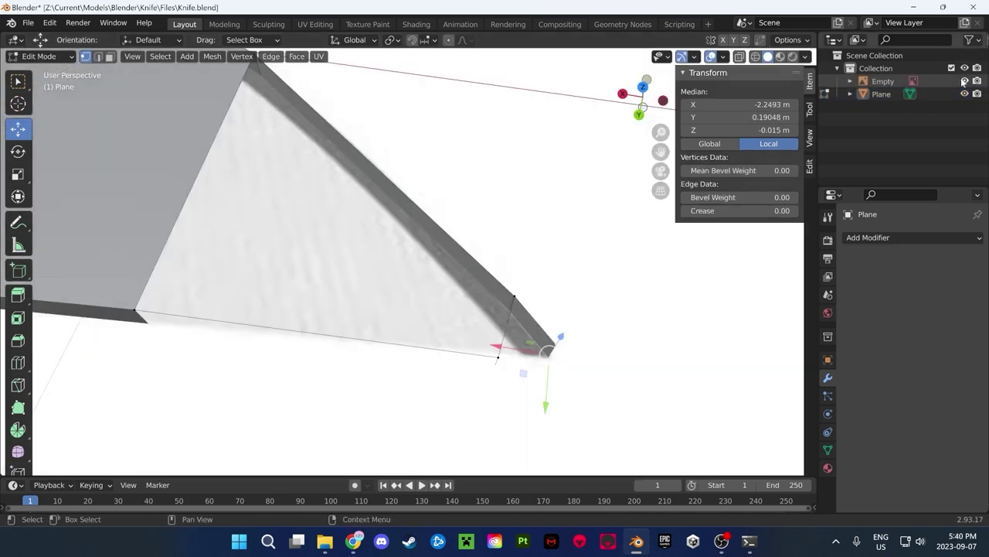
{"action": "left_click", "coordinate": [964, 81]}
{"action": "key", "text": "2"}
{"action": "left_click", "coordinate": [258, 328], "text": "alt"}
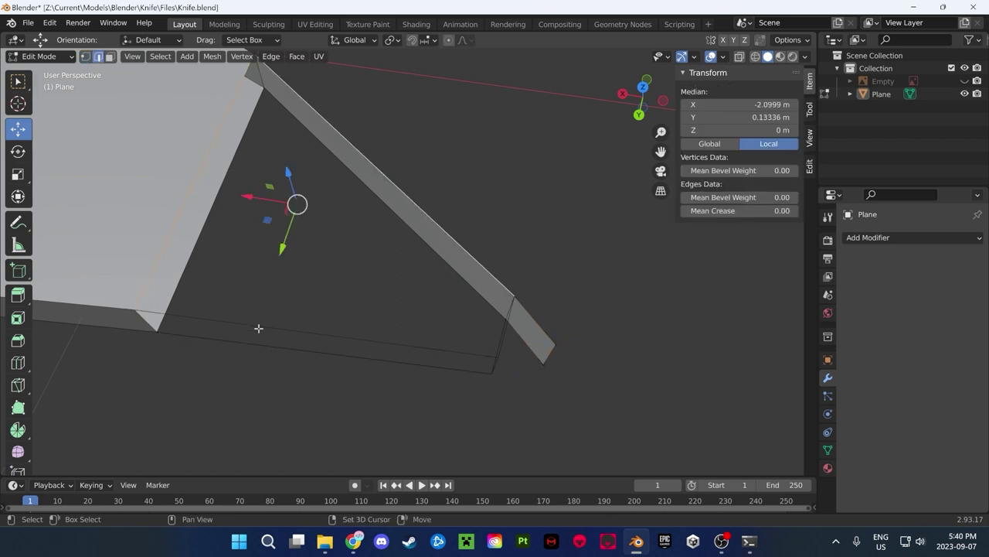
{"action": "mouse_move", "coordinate": [507, 334]}
{"action": "middle_mouse_down"}
{"action": "mouse_move", "coordinate": [510, 302]}
{"action": "mouse_move", "coordinate": [282, 312]}
{"action": "middle_mouse_up"}
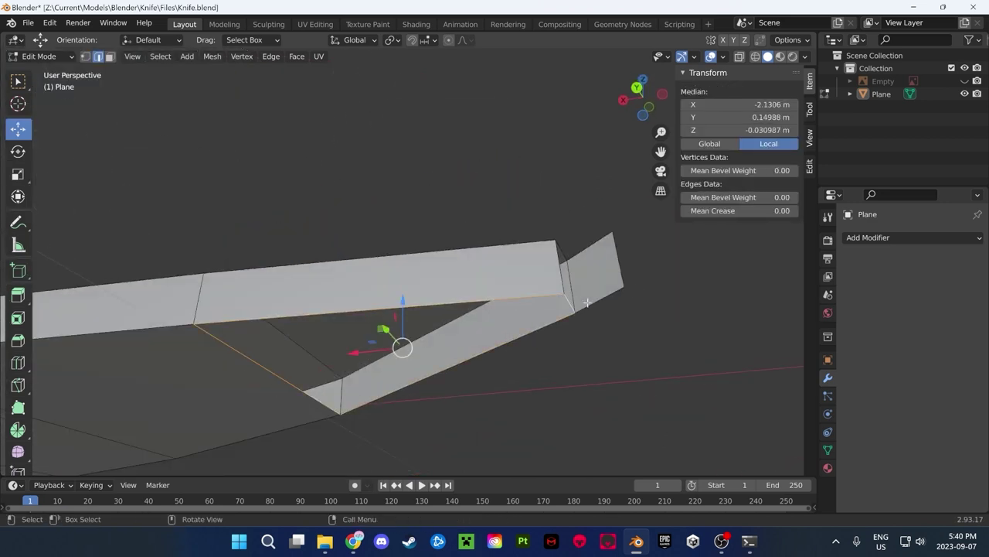
{"action": "middle_click_drag", "start_coordinate": [588, 302], "coordinate": [212, 217]}
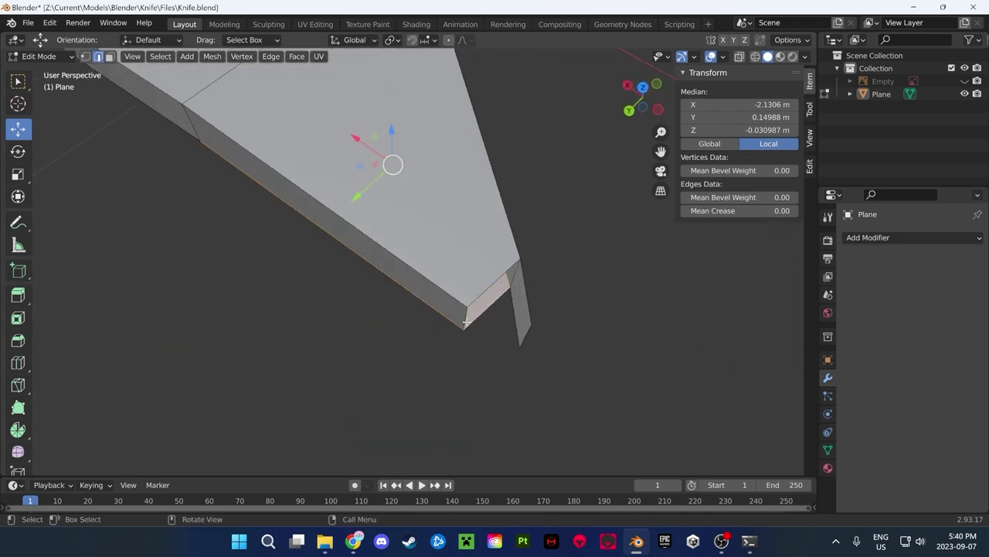
{"action": "left_click", "coordinate": [466, 322]}
{"action": "key", "text": "g"}
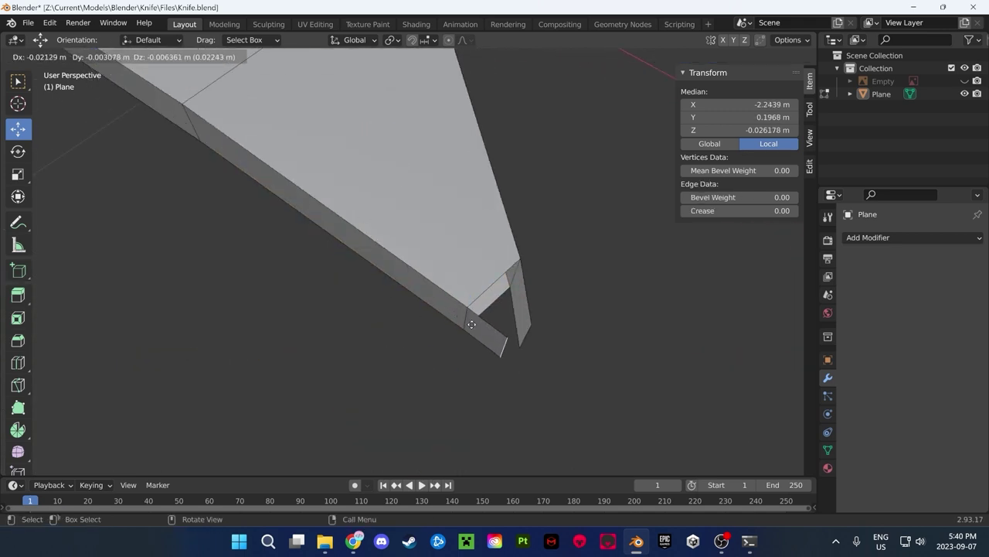
{"action": "left_click", "coordinate": [559, 351]}
{"action": "left_click_drag", "start_coordinate": [568, 324], "coordinate": [558, 305]}
{"action": "middle_click_drag", "start_coordinate": [558, 305], "coordinate": [623, 293]}
Select the blade tip's faces and inspect the tip from several angles
{"action": "left_click", "coordinate": [623, 315]}
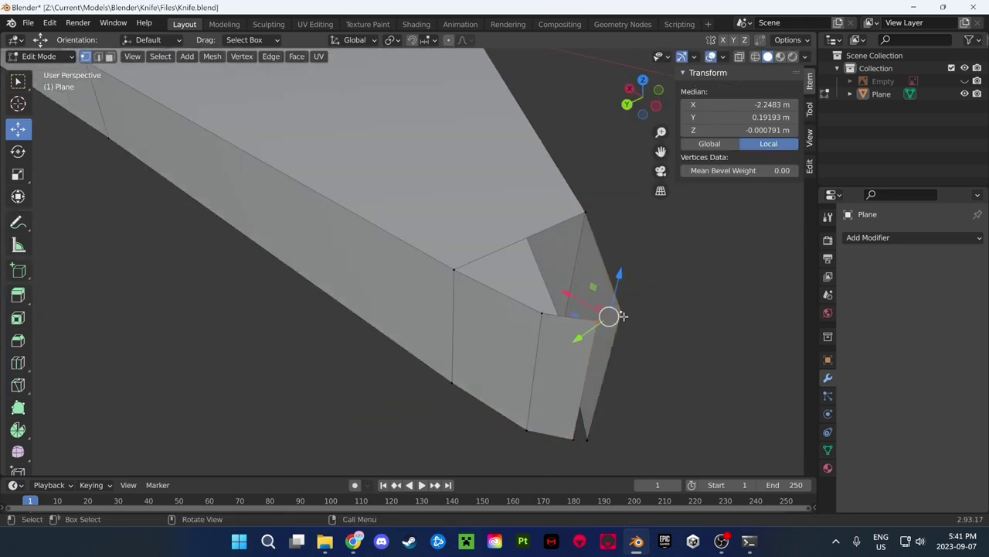
{"action": "mouse_move", "coordinate": [625, 409]}
{"action": "middle_mouse_down"}
{"action": "mouse_move", "coordinate": [627, 324]}
{"action": "mouse_move", "coordinate": [481, 342]}
{"action": "middle_mouse_up"}
{"action": "key", "text": "2"}
{"action": "left_click", "coordinate": [528, 347]}
{"action": "left_click", "coordinate": [644, 406], "text": "shift"}
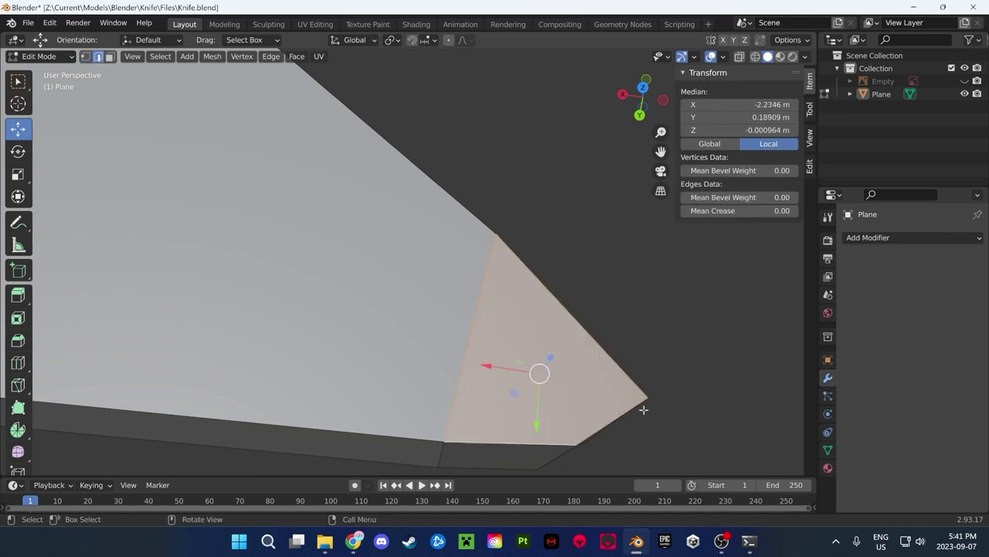
{"action": "middle_click_drag", "start_coordinate": [644, 409], "coordinate": [483, 392]}
{"action": "mouse_move", "coordinate": [595, 356]}
{"action": "middle_mouse_down"}
{"action": "mouse_move", "coordinate": [405, 327]}
{"action": "mouse_move", "coordinate": [475, 276]}
{"action": "mouse_move", "coordinate": [436, 394]}
{"action": "mouse_move", "coordinate": [321, 371]}
{"action": "mouse_move", "coordinate": [601, 327]}
{"action": "mouse_move", "coordinate": [777, 221]}
{"action": "middle_mouse_up"}
Add a loop cut near the blade's cutting edge and switch to face selection
{"action": "left_click", "coordinate": [964, 94]}
{"action": "left_click", "coordinate": [964, 94]}
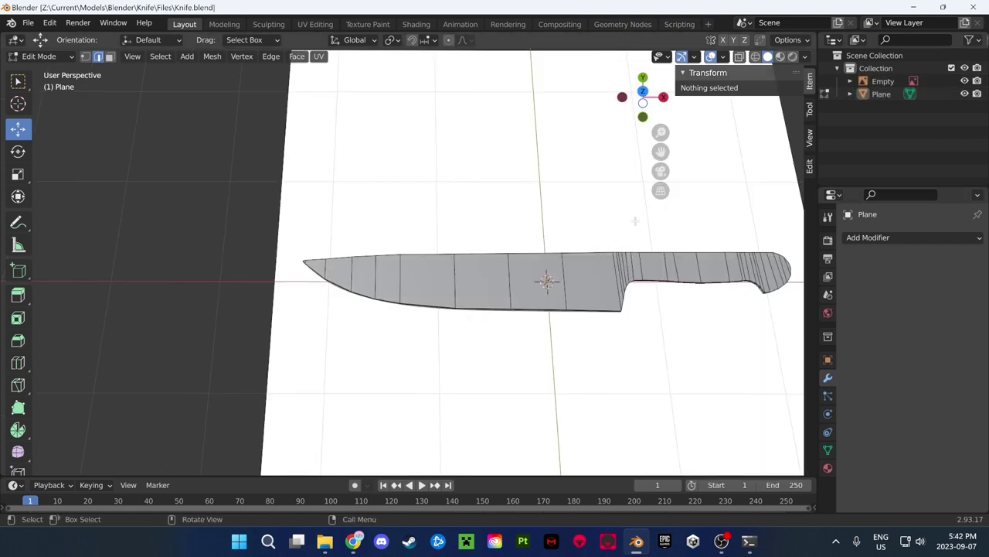
{"action": "scroll", "coordinate": [521, 278], "scroll_direction": "up", "scroll_amount": 3}
{"action": "key", "text": "ctrl+r"}
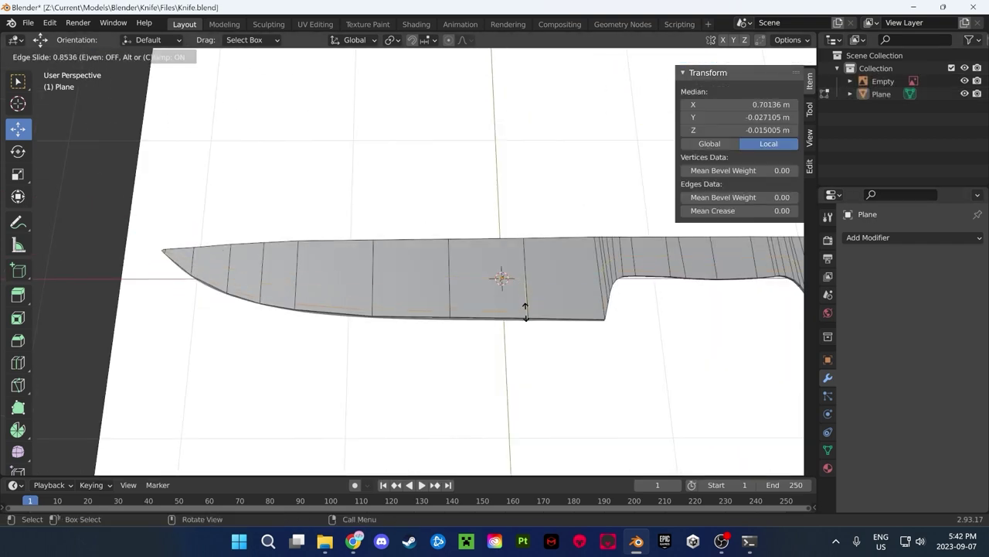
{"action": "key", "text": "3"}
{"action": "scroll", "coordinate": [537, 331], "scroll_direction": "up", "scroll_amount": 3}
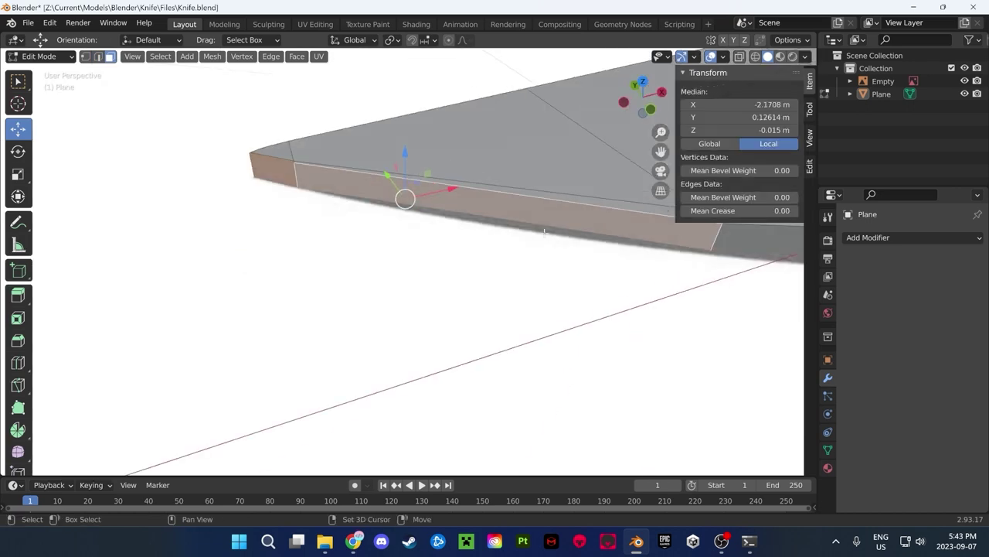
{"action": "mouse_move", "coordinate": [538, 331]}
{"action": "middle_mouse_down"}
{"action": "mouse_move", "coordinate": [463, 247]}
{"action": "mouse_move", "coordinate": [618, 170]}
{"action": "middle_mouse_up"}
{"action": "scroll", "coordinate": [478, 242], "scroll_direction": "down", "scroll_amount": 3}
Set the pivot to the 3D Cursor and scale the cutting-edge faces along Z
{"action": "left_click", "coordinate": [965, 94]}
{"action": "left_click", "coordinate": [964, 94]}
{"action": "scroll", "coordinate": [201, 320], "scroll_direction": "up", "scroll_amount": 5}
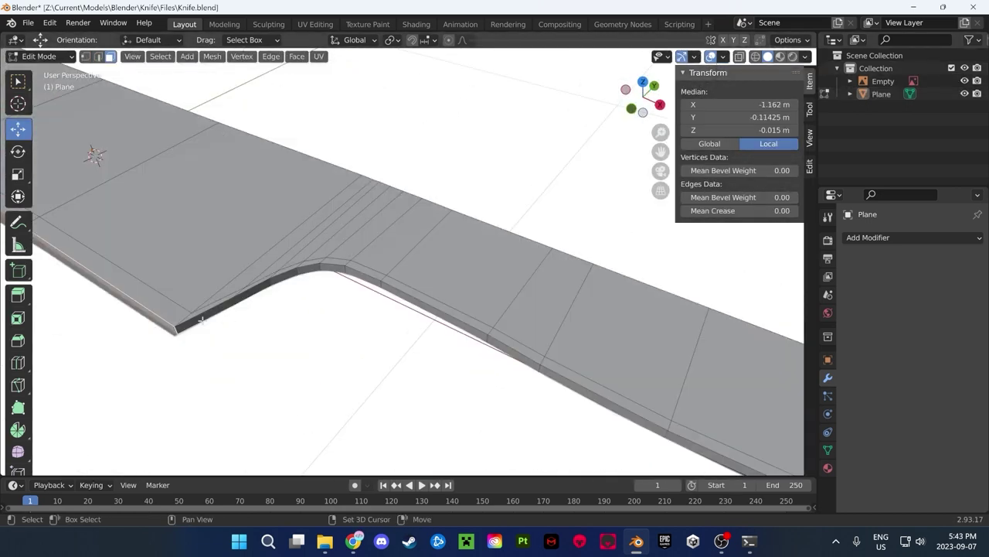
{"action": "scroll", "coordinate": [307, 270], "scroll_direction": "down", "scroll_amount": 5}
{"action": "left_click", "coordinate": [394, 39]}
{"action": "left_click", "coordinate": [418, 87]}
{"action": "middle_click_drag", "start_coordinate": [417, 88], "coordinate": [642, 267]}
{"action": "key", "text": "s"}
{"action": "key", "text": "z"}
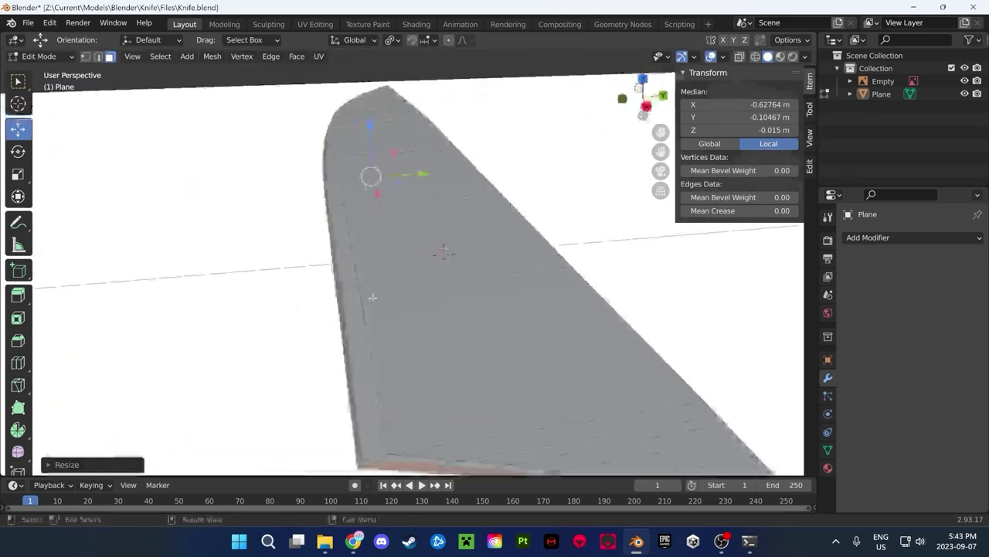
{"action": "middle_click_drag", "start_coordinate": [541, 259], "coordinate": [611, 270]}
{"action": "key", "text": "s"}
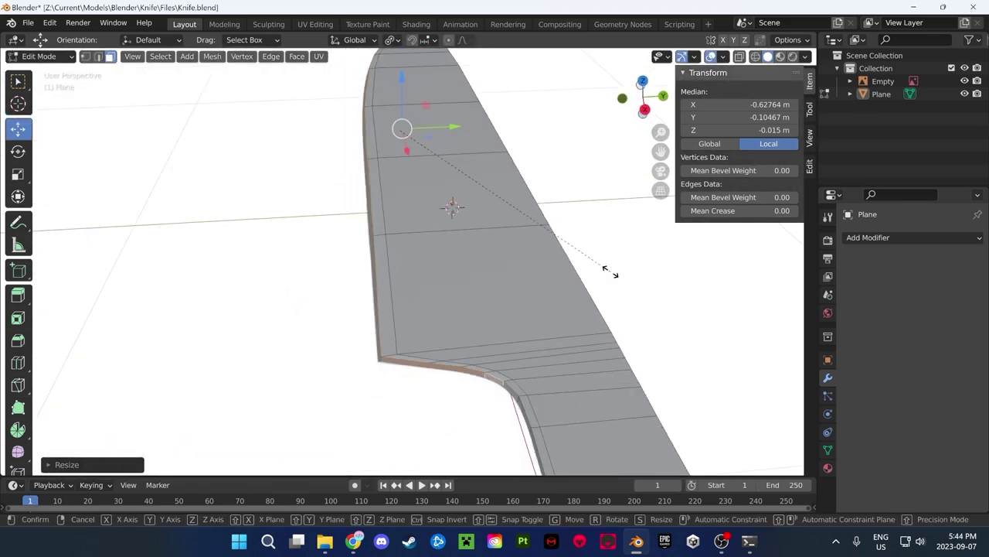
{"action": "left_click", "coordinate": [439, 238]}
Hide the reference image and scale the edge faces along Z again to sharpen the bevel
{"action": "middle_click_drag", "start_coordinate": [439, 238], "coordinate": [888, 123]}
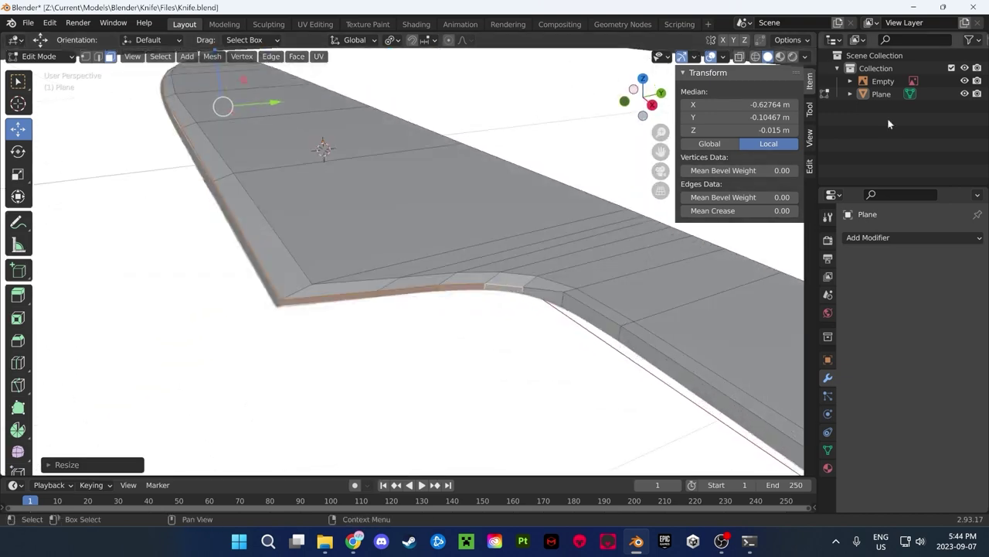
{"action": "left_click", "coordinate": [964, 80]}
{"action": "middle_click_drag", "start_coordinate": [541, 232], "coordinate": [453, 240]}
{"action": "key", "text": "s"}
{"action": "key", "text": "z"}
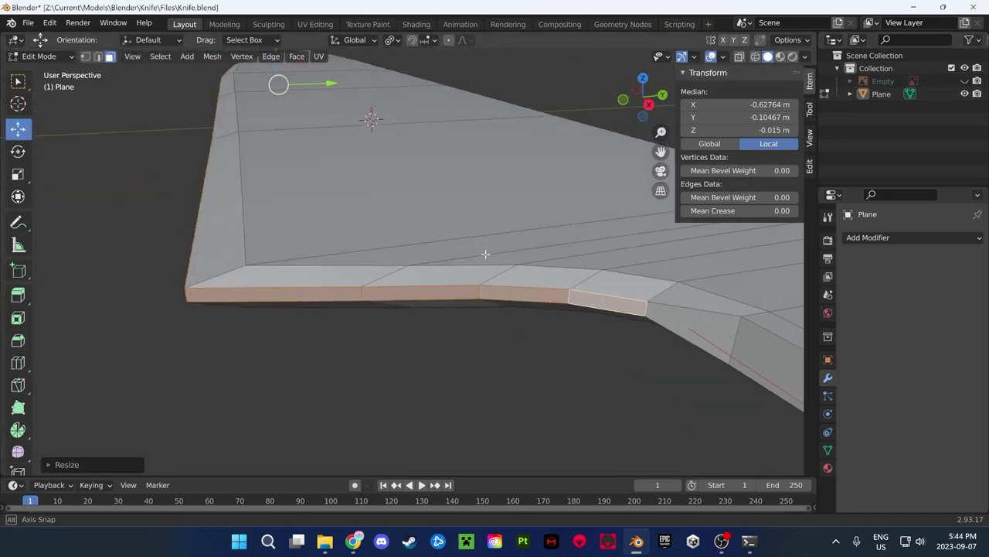
{"action": "left_click", "coordinate": [310, 145]}
{"action": "mouse_move", "coordinate": [309, 146]}
{"action": "middle_mouse_down"}
{"action": "mouse_move", "coordinate": [418, 256]}
{"action": "mouse_move", "coordinate": [243, 285]}
{"action": "middle_mouse_up"}
Select the edges at the blade's heel and begin moving them
{"action": "left_click", "coordinate": [492, 249]}
{"action": "key", "text": "s"}
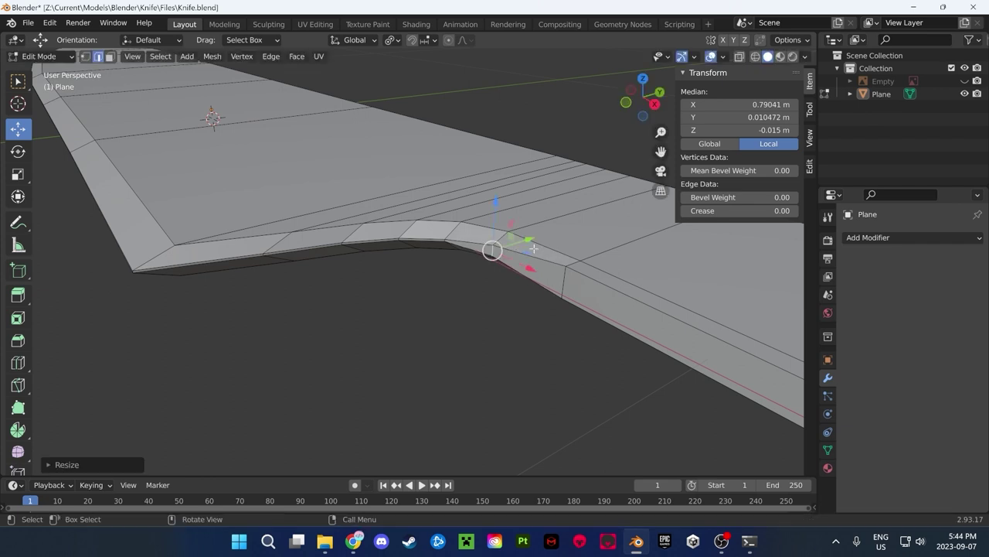
{"action": "key", "text": "alt+a"}
{"action": "mouse_move", "coordinate": [533, 247]}
{"action": "middle_mouse_down"}
{"action": "mouse_move", "coordinate": [375, 278]}
{"action": "mouse_move", "coordinate": [355, 298]}
{"action": "mouse_move", "coordinate": [464, 278]}
{"action": "mouse_move", "coordinate": [331, 294]}
{"action": "mouse_move", "coordinate": [625, 283]}
{"action": "mouse_move", "coordinate": [278, 342]}
{"action": "mouse_move", "coordinate": [408, 304]}
{"action": "mouse_move", "coordinate": [607, 307]}
{"action": "mouse_move", "coordinate": [506, 287]}
{"action": "mouse_move", "coordinate": [459, 385]}
{"action": "middle_mouse_up"}
{"action": "left_click", "coordinate": [356, 298]}
{"action": "left_click", "coordinate": [626, 283]}
{"action": "left_click", "coordinate": [460, 385], "text": "shift"}
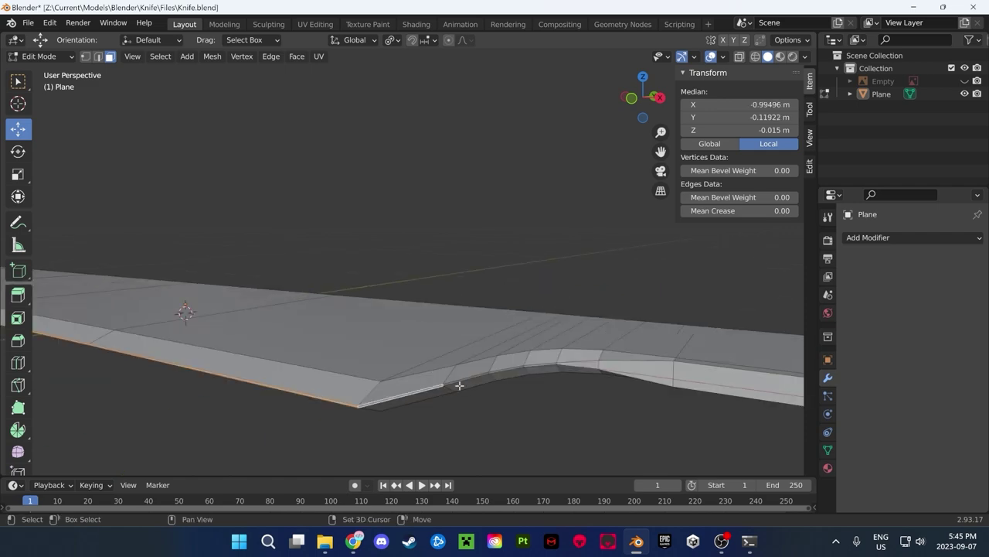
{"action": "left_click", "coordinate": [536, 369], "text": "shift"}
{"action": "mouse_move", "coordinate": [537, 368]}
{"action": "middle_mouse_down"}
{"action": "mouse_move", "coordinate": [521, 438]}
{"action": "mouse_move", "coordinate": [237, 177]}
{"action": "middle_mouse_up"}
{"action": "key", "text": "g"}
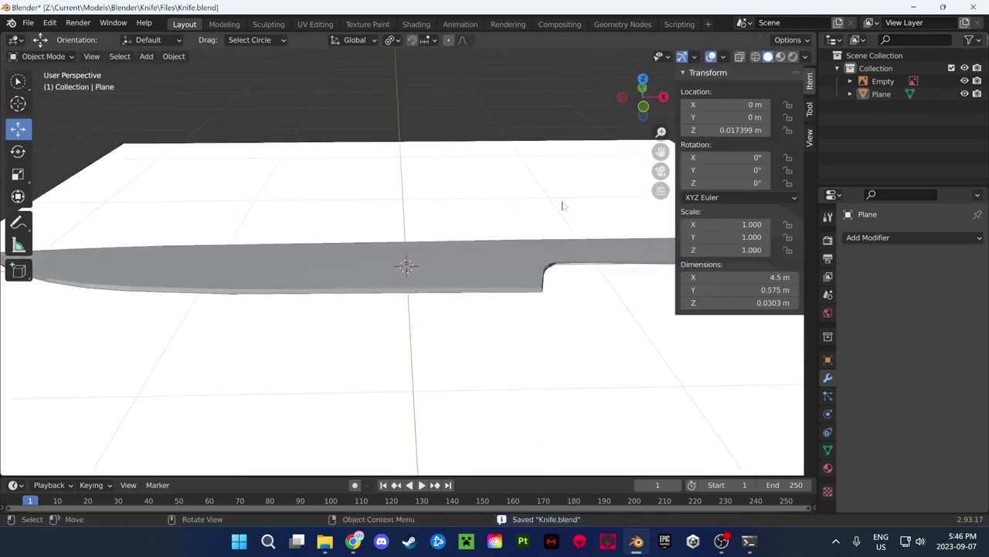
Orbit to an oblique view of the knife to check the heel edge loop
{"action": "middle_click_drag", "start_coordinate": [561, 206], "coordinate": [497, 241]}
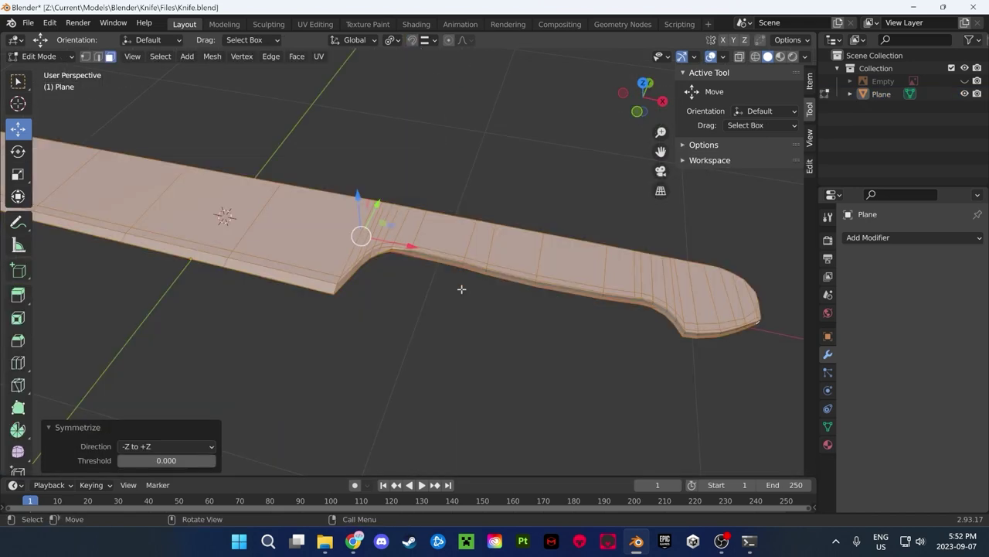
Shrink the handle faces slightly and move a handle edge into a new position
{"action": "middle_click_drag", "start_coordinate": [461, 289], "coordinate": [317, 341]}
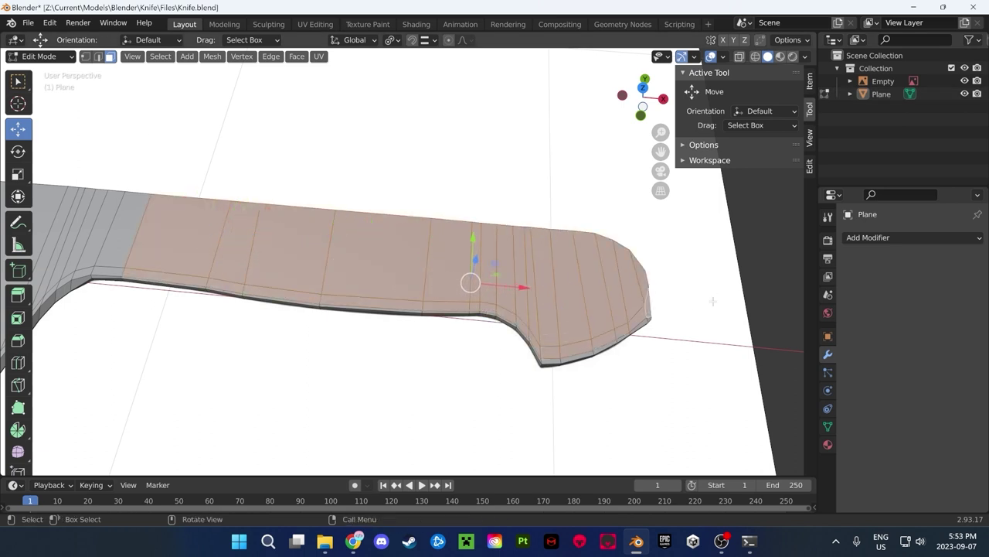
{"action": "middle_click_drag", "start_coordinate": [713, 302], "coordinate": [662, 395]}
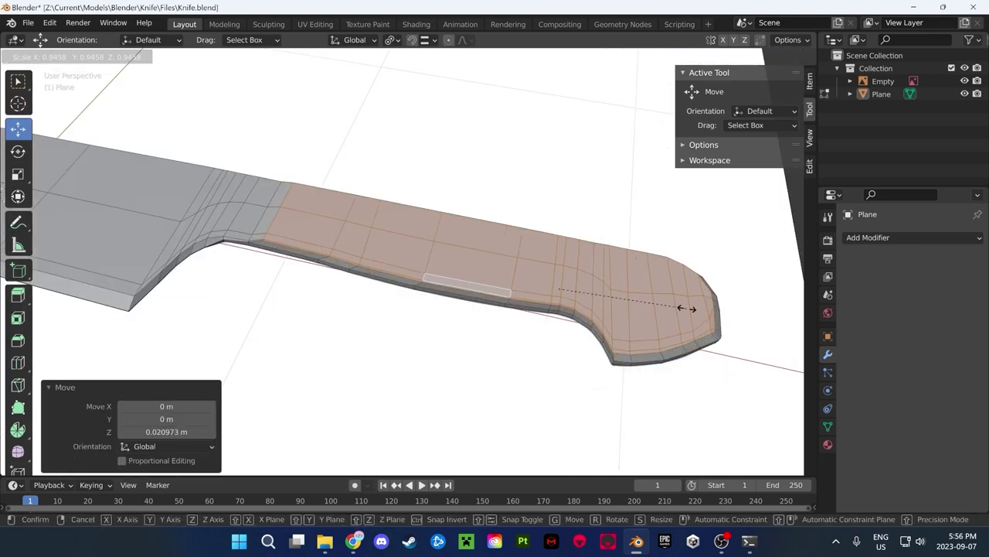
{"action": "left_click", "coordinate": [686, 308]}
{"action": "left_click", "coordinate": [332, 227]}
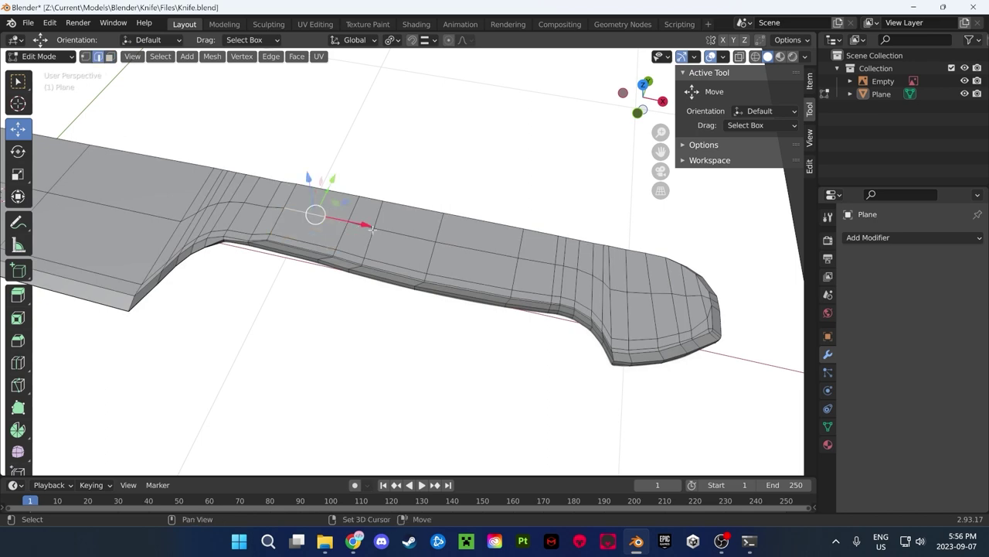
{"action": "key", "text": "g"}
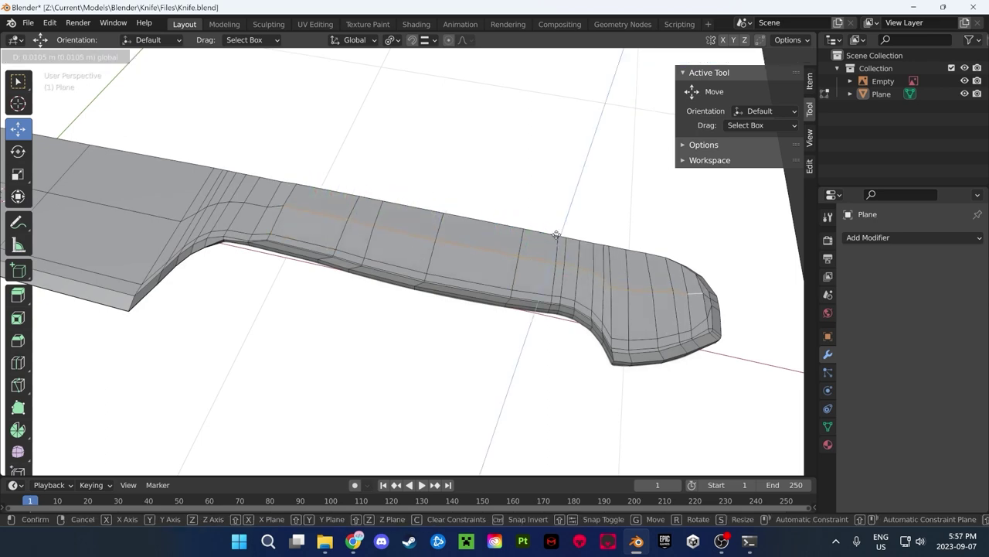
{"action": "left_click", "coordinate": [456, 232]}
Shift an edge loop along X and raise the handle edges along Z
{"action": "scroll", "coordinate": [456, 232], "scroll_direction": "up", "scroll_amount": 5}
{"action": "key", "text": "g"}
{"action": "key", "text": "x"}
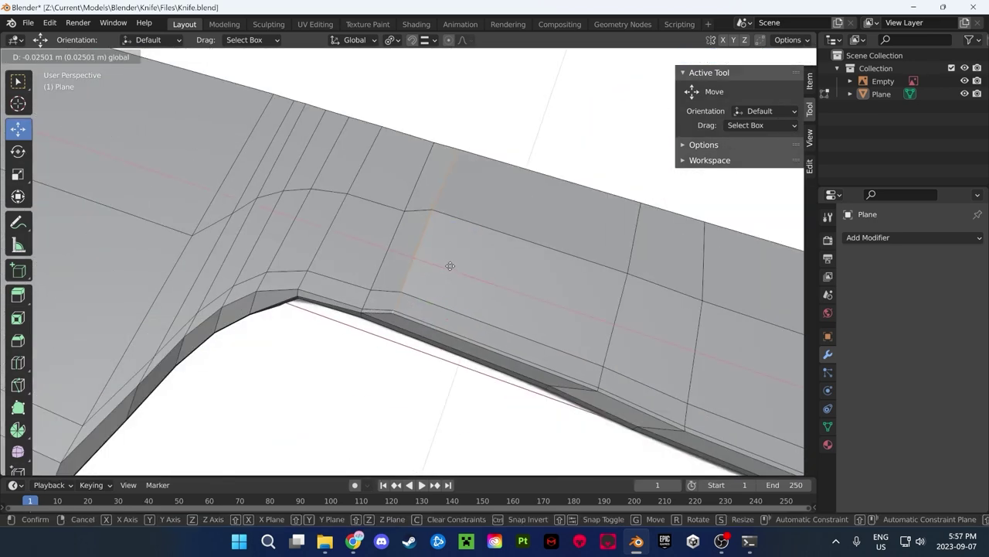
{"action": "left_click", "coordinate": [434, 265]}
{"action": "scroll", "coordinate": [434, 265], "scroll_direction": "down", "scroll_amount": 5}
{"action": "mouse_move", "coordinate": [398, 221]}
{"action": "middle_mouse_down"}
{"action": "mouse_move", "coordinate": [520, 384]}
{"action": "mouse_move", "coordinate": [502, 320]}
{"action": "mouse_move", "coordinate": [541, 294]}
{"action": "middle_mouse_up"}
{"action": "key", "text": "g"}
{"action": "key", "text": "z"}
{"action": "left_click", "coordinate": [520, 390]}
Preview a Subdivision Surface modifier on the knife, then undo it
{"action": "left_click", "coordinate": [507, 329]}
{"action": "left_click", "coordinate": [863, 237]}
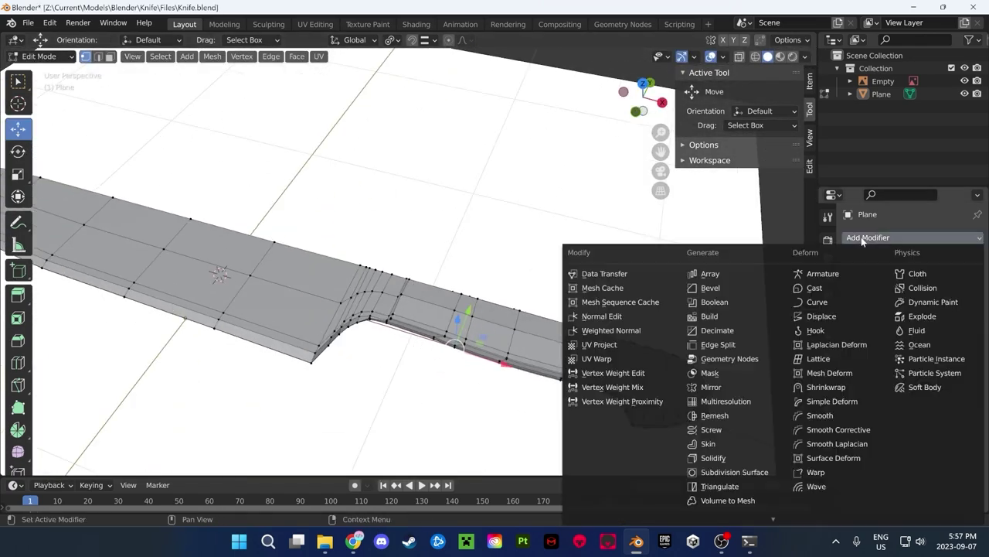
{"action": "left_click", "coordinate": [737, 472]}
{"action": "key", "text": "Tab"}
{"action": "middle_click_drag", "start_coordinate": [541, 348], "coordinate": [457, 360]}
{"action": "scroll", "coordinate": [458, 360], "scroll_direction": "up", "scroll_amount": 5}
{"action": "mouse_move", "coordinate": [386, 429]}
{"action": "middle_mouse_down"}
{"action": "mouse_move", "coordinate": [376, 327]}
{"action": "mouse_move", "coordinate": [479, 368]}
{"action": "mouse_move", "coordinate": [409, 353]}
{"action": "middle_mouse_up"}
{"action": "scroll", "coordinate": [377, 326], "scroll_direction": "down", "scroll_amount": 5}
{"action": "key", "text": "ctrl+z"}
{"action": "key", "text": "ctrl+z"}
Delete the extra edge loop and select the edge loop across the mesh end
{"action": "scroll", "coordinate": [536, 279], "scroll_direction": "up", "scroll_amount": 2}
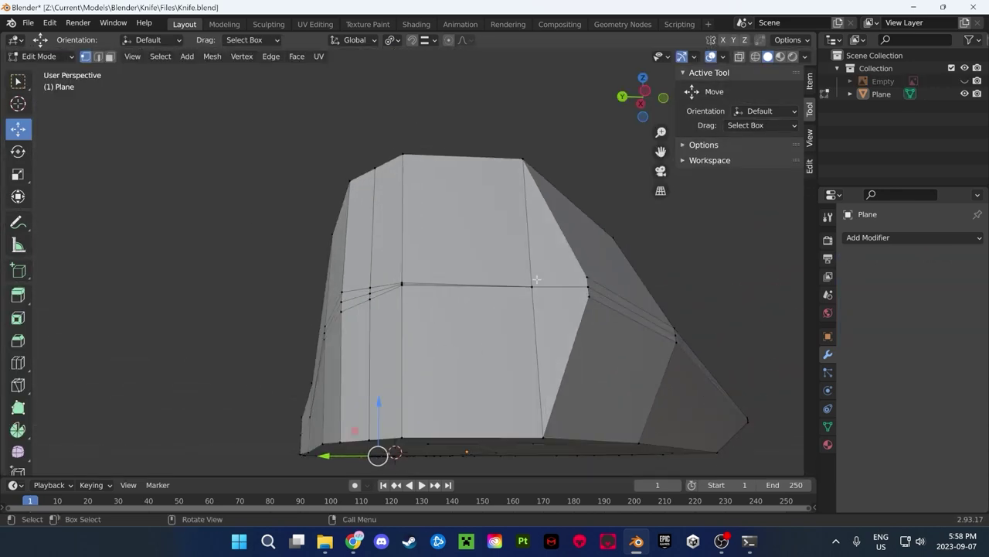
{"action": "key", "text": "x"}
{"action": "left_click", "coordinate": [519, 284]}
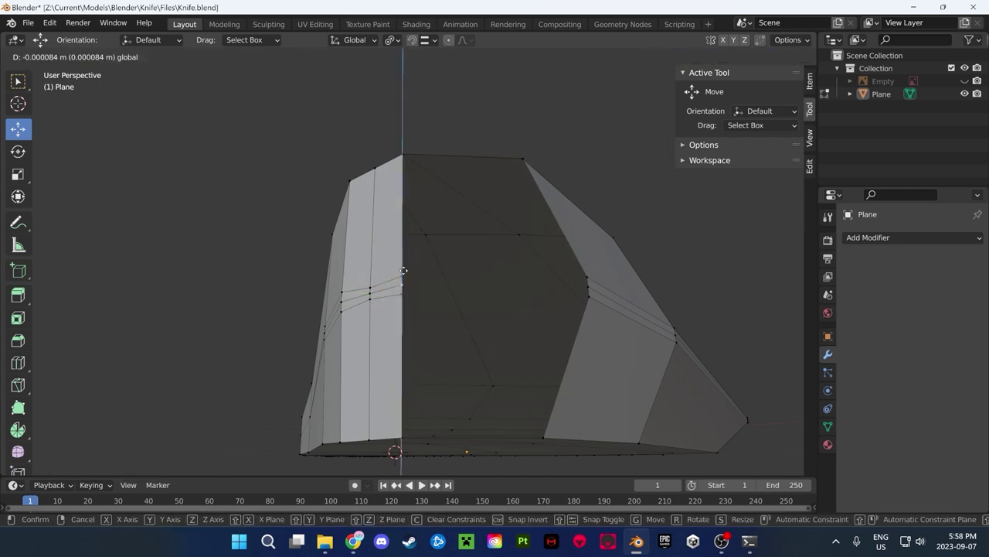
{"action": "left_click", "coordinate": [420, 296]}
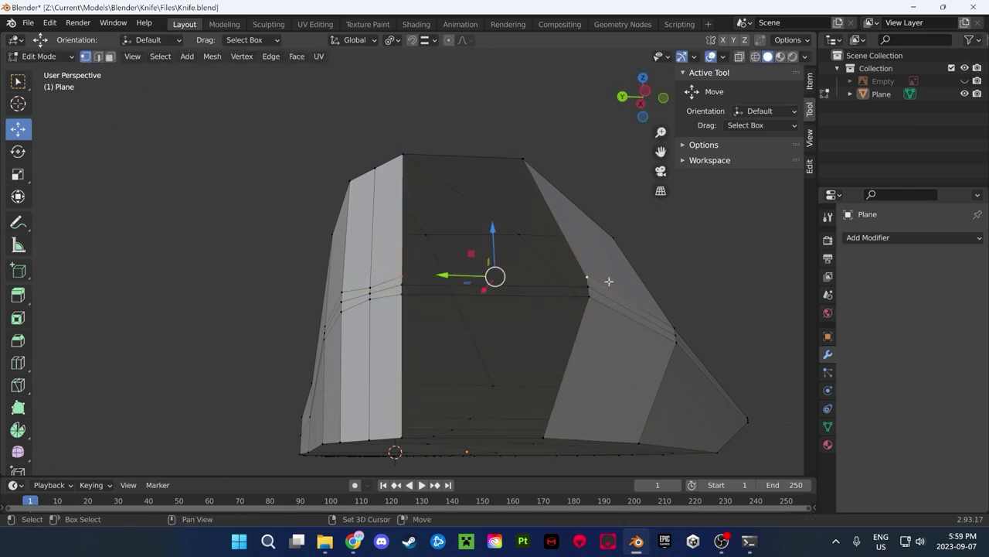
{"action": "middle_click_drag", "start_coordinate": [548, 225], "coordinate": [541, 186]}
{"action": "middle_click_drag", "start_coordinate": [593, 378], "coordinate": [448, 294]}
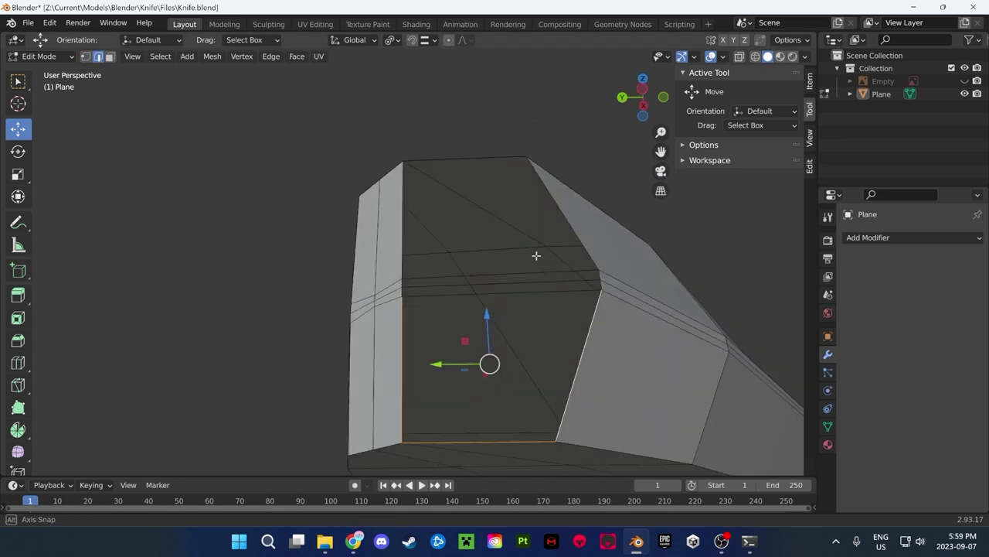
{"action": "left_click", "coordinate": [434, 284]}
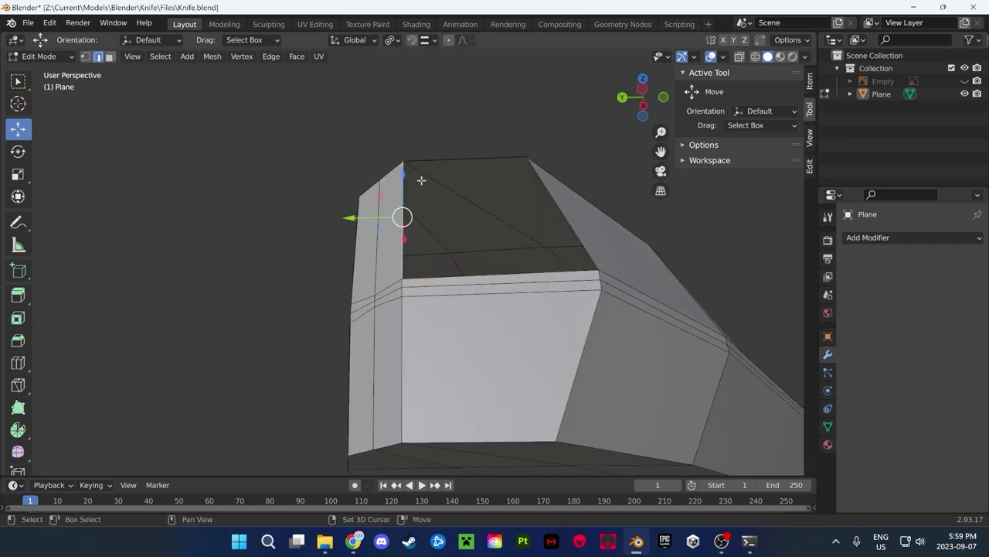
{"action": "middle_click_drag", "start_coordinate": [565, 272], "coordinate": [488, 425]}
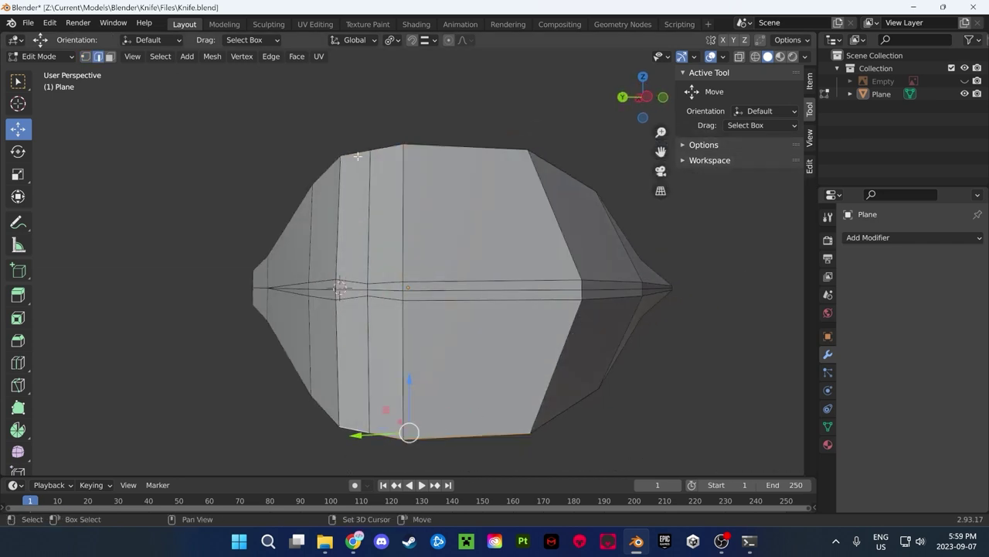
{"action": "left_click_drag", "start_coordinate": [409, 387], "coordinate": [408, 391]}
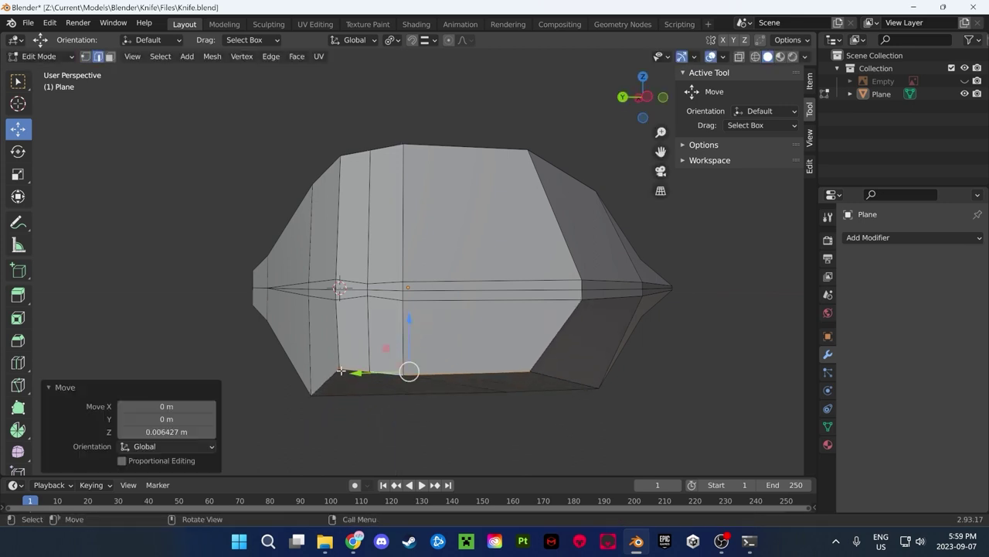
Switch to vertex mode and lower the top edge loop along Z
{"action": "left_click", "coordinate": [338, 376]}
{"action": "key", "text": "1"}
{"action": "mouse_move", "coordinate": [338, 375]}
{"action": "middle_mouse_down"}
{"action": "mouse_move", "coordinate": [363, 349]}
{"action": "mouse_move", "coordinate": [363, 402]}
{"action": "middle_mouse_up"}
{"action": "left_click", "coordinate": [387, 149], "text": "alt"}
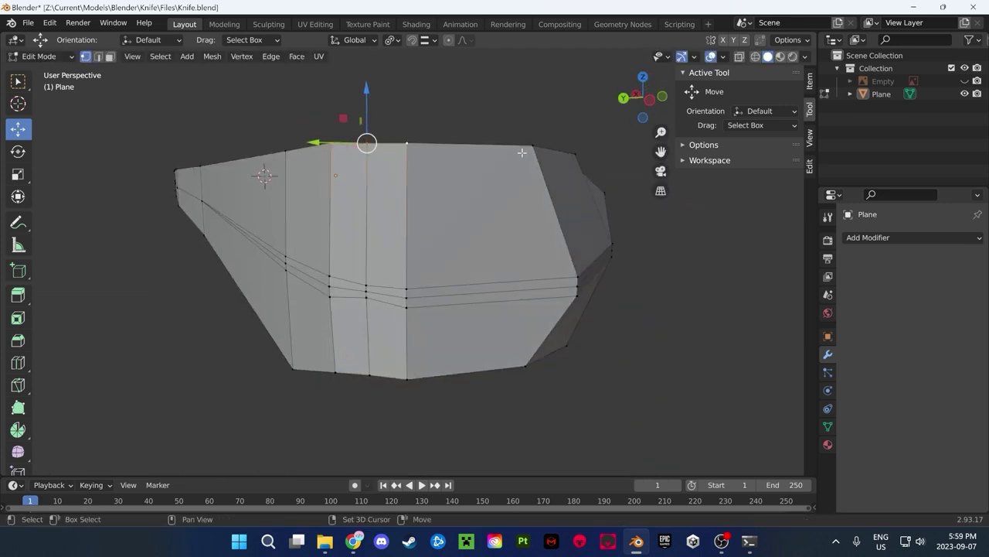
{"action": "key", "text": "g"}
{"action": "key", "text": "z"}
{"action": "left_click", "coordinate": [348, 186]}
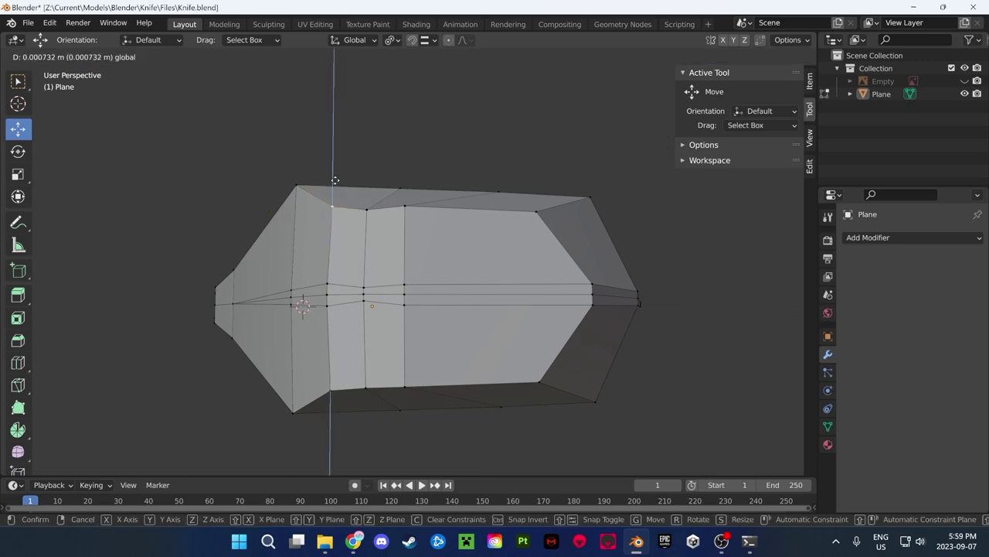
Lower the top-left corner vertex along Z and select the next vertex
{"action": "left_click", "coordinate": [334, 180]}
{"action": "left_click", "coordinate": [296, 185]}
{"action": "left_click", "coordinate": [295, 178]}
{"action": "middle_click_drag", "start_coordinate": [298, 181], "coordinate": [298, 159]}
{"action": "key", "text": "g"}
{"action": "key", "text": "z"}
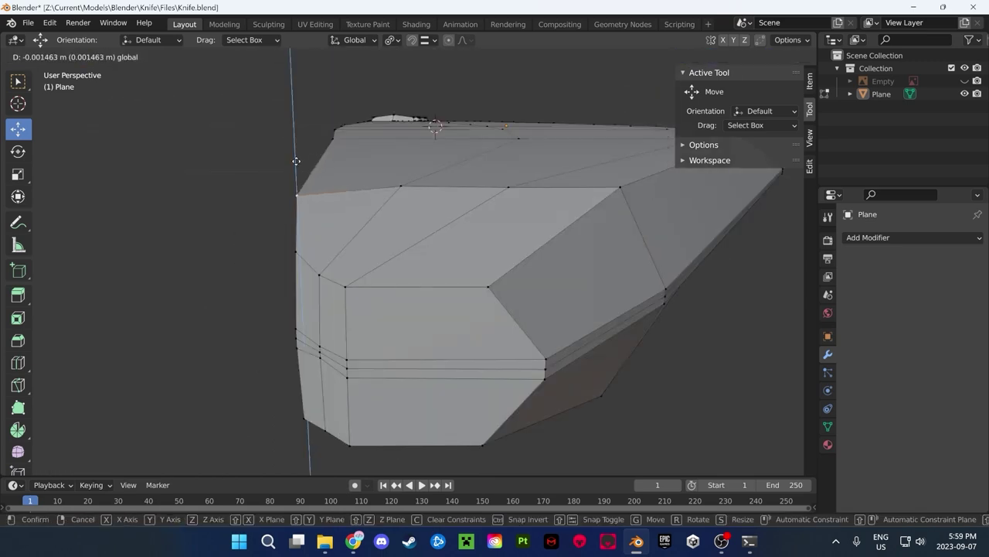
{"action": "left_click", "coordinate": [299, 159]}
{"action": "mouse_move", "coordinate": [270, 405]}
{"action": "middle_mouse_down"}
{"action": "mouse_move", "coordinate": [303, 291]}
{"action": "mouse_move", "coordinate": [473, 283]}
{"action": "mouse_move", "coordinate": [432, 279]}
{"action": "middle_mouse_up"}
{"action": "left_click", "coordinate": [472, 283]}
Move the last end vertex along Z and preview a Subdivision Surface modifier
{"action": "key", "text": "g"}
{"action": "key", "text": "z"}
{"action": "left_click", "coordinate": [475, 283]}
{"action": "key", "text": "Tab"}
{"action": "left_click", "coordinate": [914, 238]}
{"action": "left_click", "coordinate": [722, 471]}
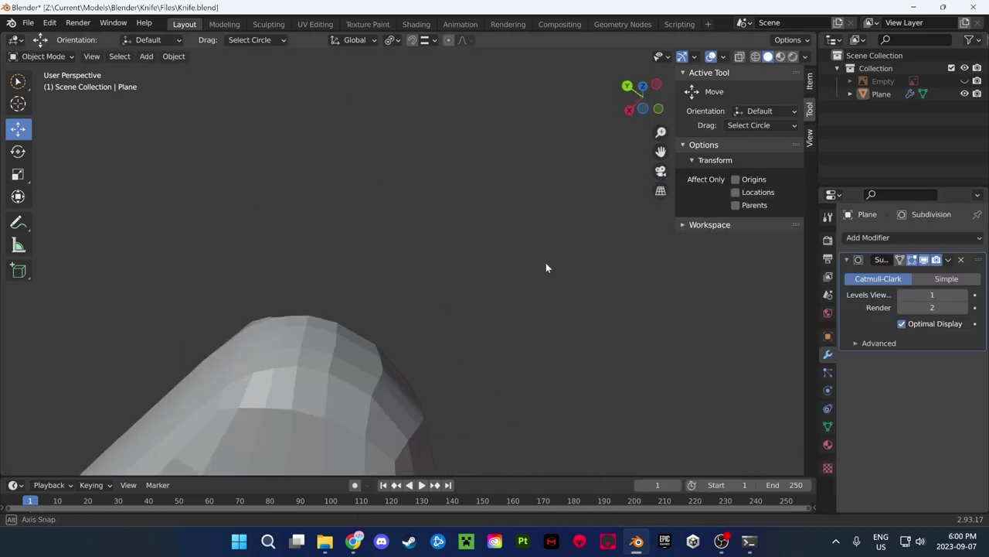
{"action": "middle_click_drag", "start_coordinate": [546, 263], "coordinate": [450, 354]}
{"action": "mouse_move", "coordinate": [541, 325]}
{"action": "middle_mouse_down"}
{"action": "mouse_move", "coordinate": [460, 317]}
{"action": "mouse_move", "coordinate": [529, 272]}
{"action": "middle_mouse_up"}
Save Knife.blend, undo the modifier, and symmetrize the mesh from -Z to +Z
{"action": "key", "text": "ctrl+s"}
{"action": "key", "text": "ctrl+z"}
{"action": "key", "text": "ctrl+z"}
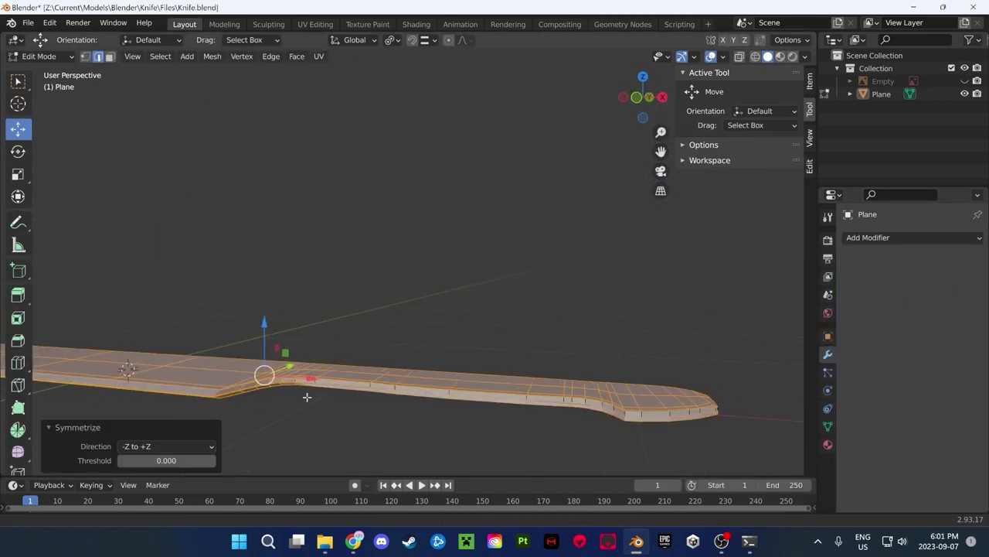
{"action": "left_click", "coordinate": [137, 446]}
{"action": "left_click", "coordinate": [166, 364]}
{"action": "key", "text": "Tab"}
{"action": "scroll", "coordinate": [453, 309], "scroll_direction": "up", "scroll_amount": 5}
{"action": "scroll", "coordinate": [452, 309], "scroll_direction": "down", "scroll_amount": 5}
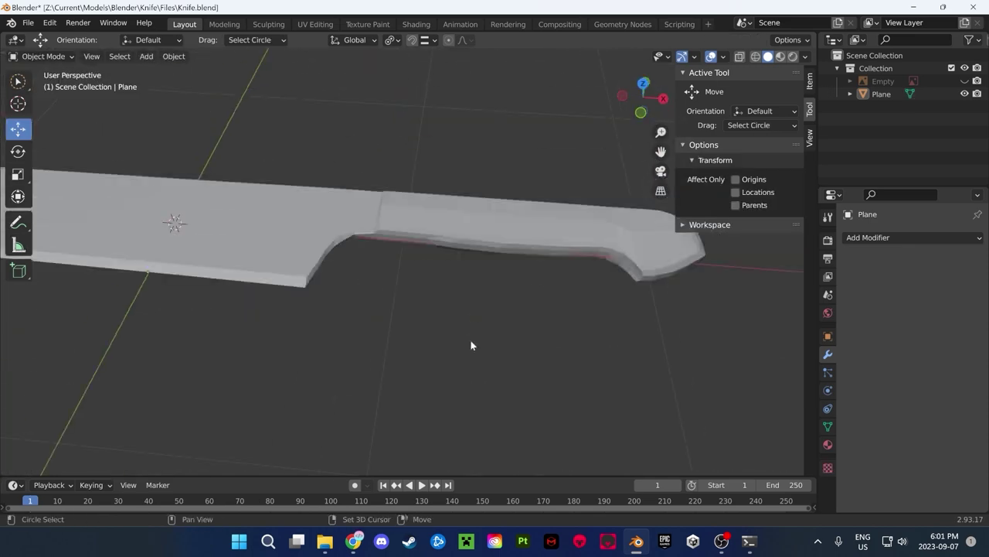
{"action": "key", "text": "Tab"}
Shift the handle geometry along Y and save Knife.blend
{"action": "mouse_move", "coordinate": [470, 344]}
{"action": "middle_mouse_down"}
{"action": "mouse_move", "coordinate": [622, 260]}
{"action": "mouse_move", "coordinate": [620, 309]}
{"action": "mouse_move", "coordinate": [588, 305]}
{"action": "middle_mouse_up"}
{"action": "mouse_move", "coordinate": [618, 309]}
{"action": "left_mouse_down"}
{"action": "mouse_move", "coordinate": [623, 201]}
{"action": "mouse_move", "coordinate": [602, 325]}
{"action": "left_mouse_up"}
{"action": "mouse_move", "coordinate": [603, 325]}
{"action": "middle_mouse_down"}
{"action": "mouse_move", "coordinate": [617, 404]}
{"action": "mouse_move", "coordinate": [592, 391]}
{"action": "mouse_move", "coordinate": [592, 161]}
{"action": "mouse_move", "coordinate": [592, 246]}
{"action": "mouse_move", "coordinate": [498, 271]}
{"action": "mouse_move", "coordinate": [602, 404]}
{"action": "mouse_move", "coordinate": [619, 335]}
{"action": "mouse_move", "coordinate": [435, 328]}
{"action": "middle_mouse_up"}
{"action": "key", "text": "ctrl+s"}
{"action": "key", "text": "ctrl+z"}
{"action": "key", "text": "Tab"}
{"action": "key", "text": "Tab"}
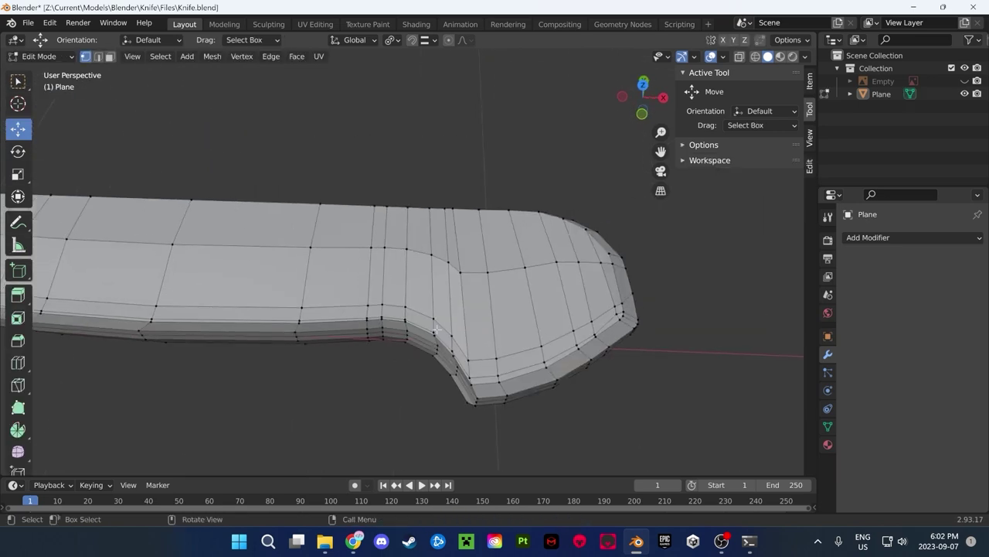
{"action": "left_click", "coordinate": [591, 315]}
{"action": "mouse_move", "coordinate": [591, 316]}
{"action": "middle_mouse_down"}
{"action": "mouse_move", "coordinate": [592, 162]}
{"action": "mouse_move", "coordinate": [616, 371]}
{"action": "middle_mouse_up"}
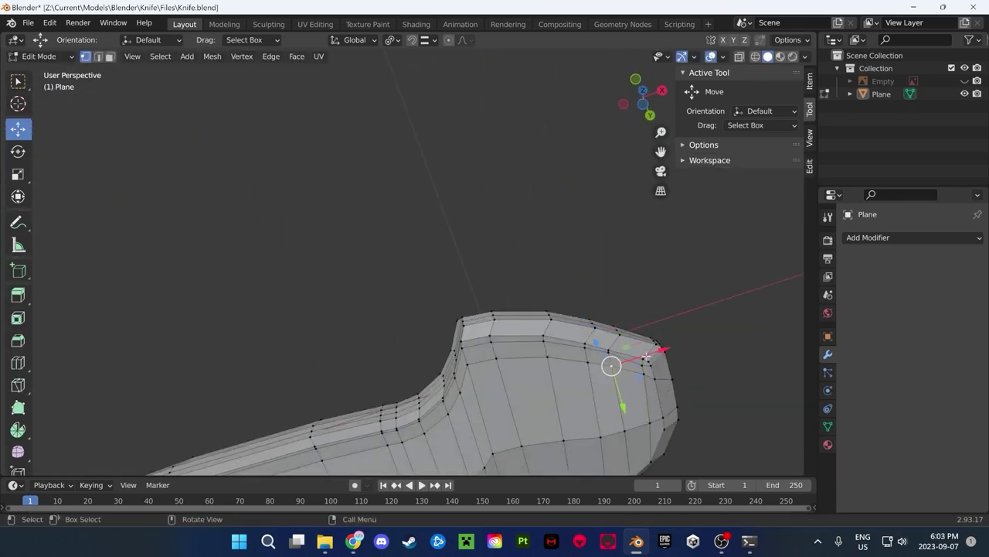
{"action": "mouse_move", "coordinate": [611, 270]}
{"action": "middle_mouse_down"}
{"action": "mouse_move", "coordinate": [590, 379]}
{"action": "mouse_move", "coordinate": [316, 349]}
{"action": "mouse_move", "coordinate": [265, 199]}
{"action": "mouse_move", "coordinate": [456, 379]}
{"action": "mouse_move", "coordinate": [517, 410]}
{"action": "middle_mouse_up"}
Add a Subdivision Surface modifier with Levels Viewport set to 2
{"action": "key", "text": "Tab"}
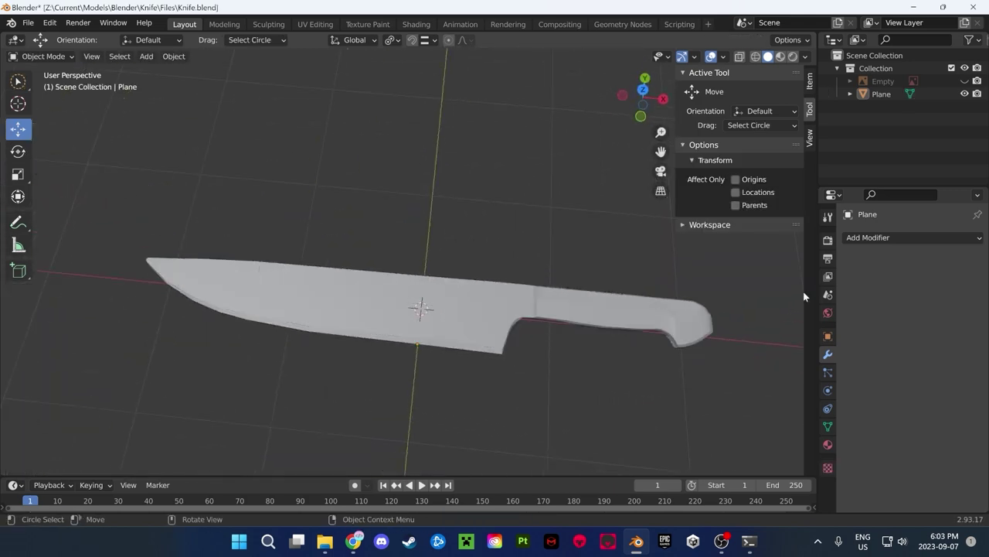
{"action": "left_click", "coordinate": [913, 238]}
{"action": "left_click", "coordinate": [646, 471]}
{"action": "left_click", "coordinate": [963, 298]}
{"action": "scroll", "coordinate": [487, 315], "scroll_direction": "up", "scroll_amount": 3}
{"action": "left_click", "coordinate": [965, 80]}
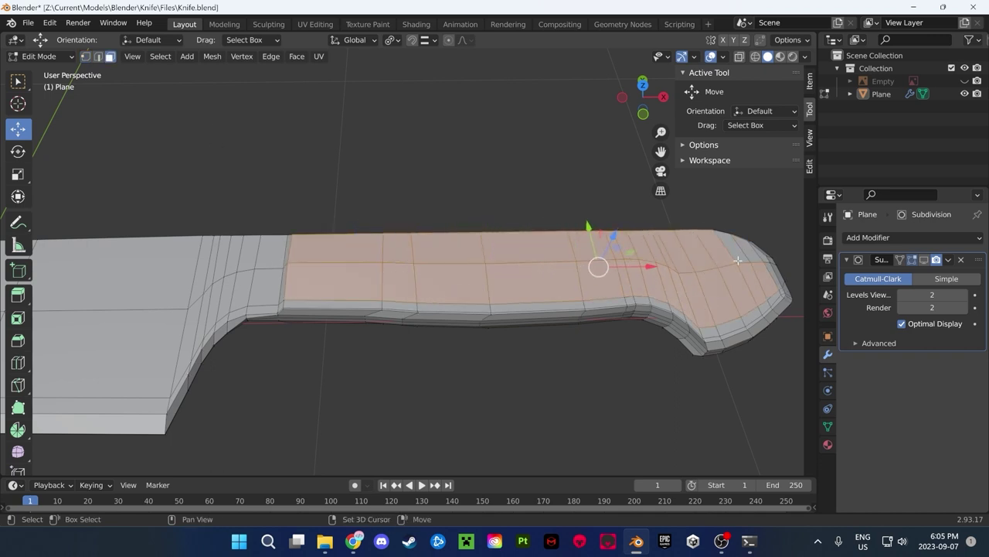
Reshape the knife handle by moving a narrower strip of its faces
{"action": "middle_click_drag", "start_coordinate": [738, 261], "coordinate": [683, 209]}
{"action": "left_click", "coordinate": [611, 220]}
{"action": "scroll", "coordinate": [686, 261], "scroll_direction": "up", "scroll_amount": 3}
{"action": "middle_click_drag", "start_coordinate": [686, 261], "coordinate": [634, 232]}
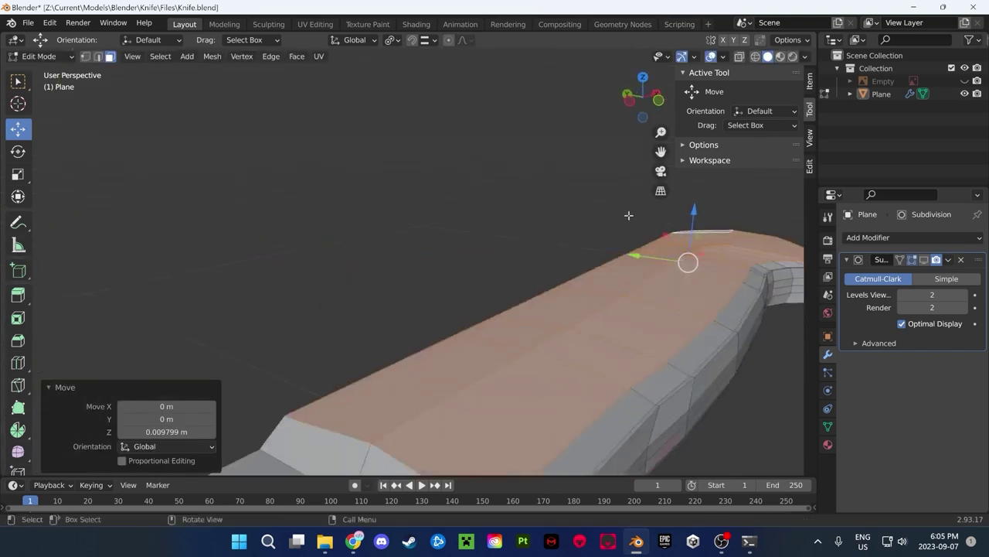
{"action": "left_click", "coordinate": [619, 421]}
{"action": "mouse_move", "coordinate": [618, 421]}
{"action": "middle_mouse_down"}
{"action": "mouse_move", "coordinate": [676, 348]}
{"action": "mouse_move", "coordinate": [393, 317]}
{"action": "middle_mouse_up"}
{"action": "scroll", "coordinate": [393, 317], "scroll_direction": "up", "scroll_amount": 2}
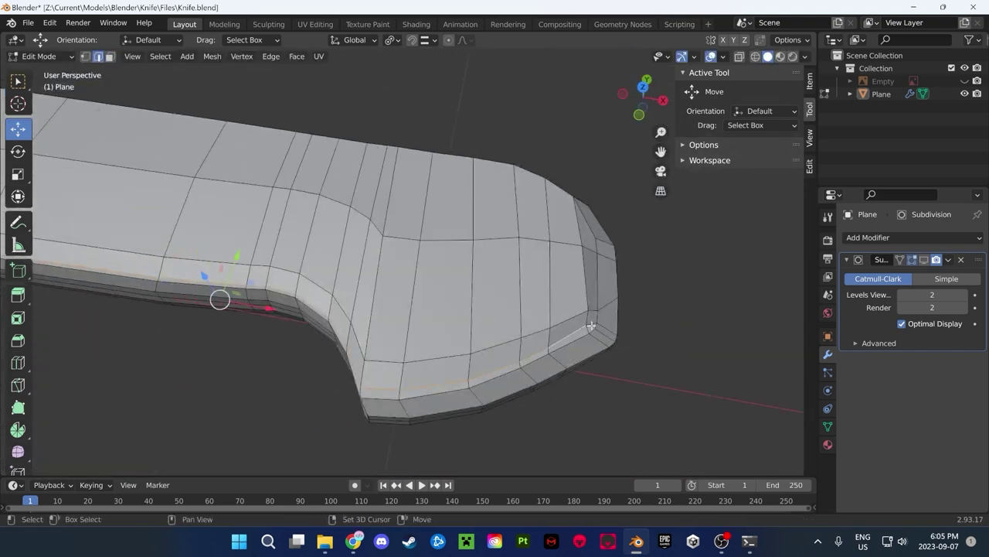
{"action": "mouse_move", "coordinate": [608, 359]}
{"action": "middle_mouse_down"}
{"action": "mouse_move", "coordinate": [477, 249]}
{"action": "mouse_move", "coordinate": [490, 256]}
{"action": "middle_mouse_up"}
{"action": "key", "text": "g"}
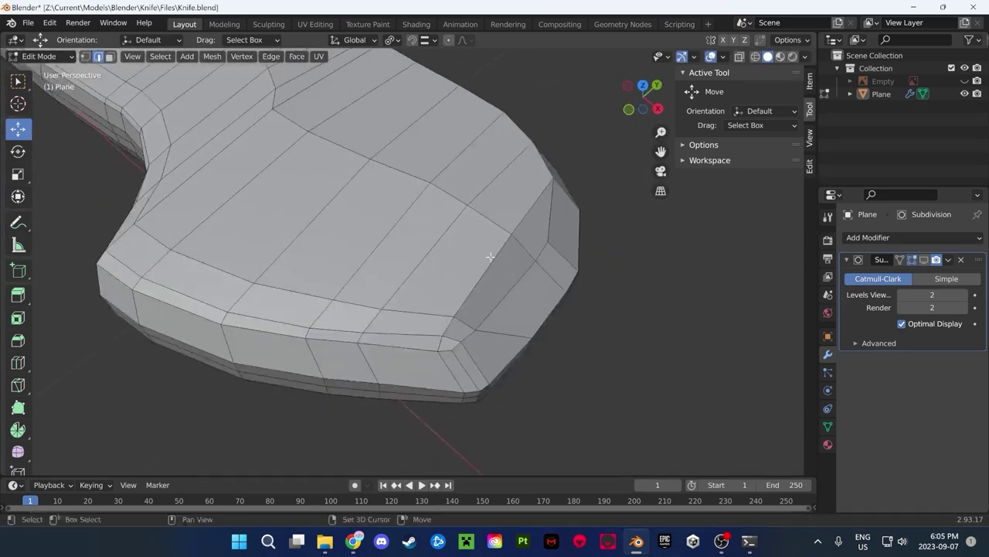
{"action": "left_click", "coordinate": [501, 351]}
Nudge a vertex at the knife's end vertically and save the file
{"action": "middle_click_drag", "start_coordinate": [501, 352], "coordinate": [448, 322]}
{"action": "scroll", "coordinate": [448, 322], "scroll_direction": "down", "scroll_amount": 3}
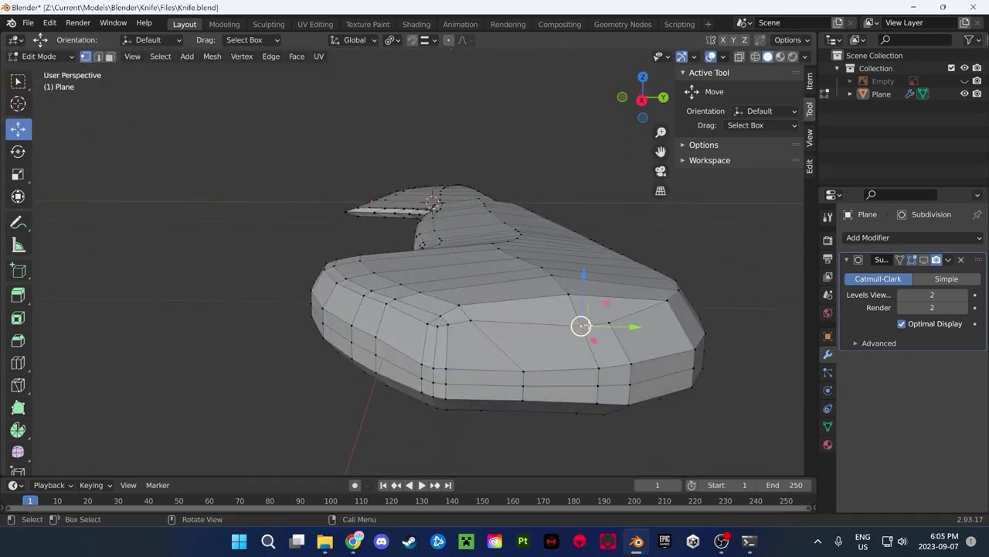
{"action": "middle_click_drag", "start_coordinate": [613, 306], "coordinate": [541, 325]}
{"action": "scroll", "coordinate": [541, 325], "scroll_direction": "up", "scroll_amount": 3}
{"action": "key", "text": "g"}
{"action": "left_click", "coordinate": [477, 327]}
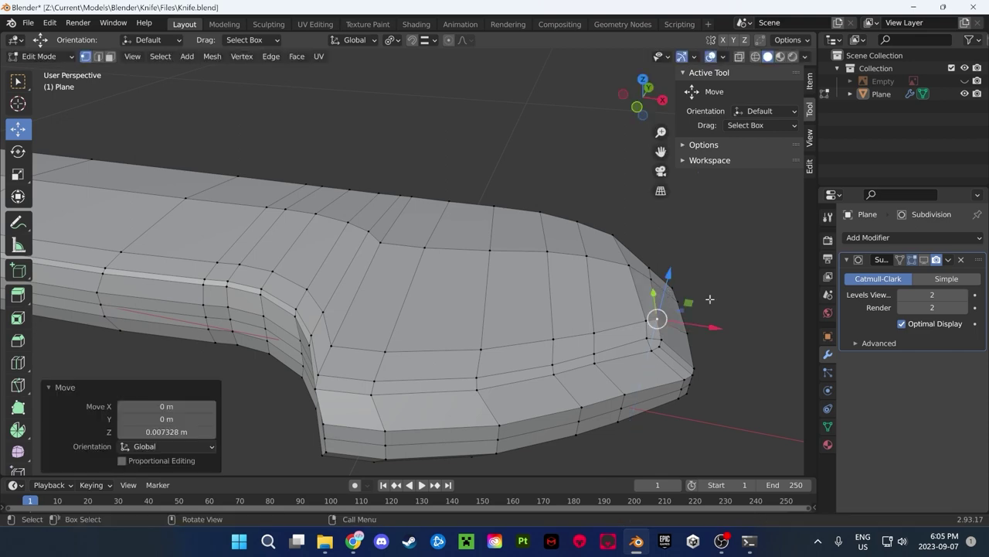
{"action": "key", "text": "ctrl+s"}
Slide blade vertices along the X axis to refine the blade shape, then save
{"action": "mouse_move", "coordinate": [477, 327]}
{"action": "middle_mouse_down"}
{"action": "mouse_move", "coordinate": [468, 343]}
{"action": "mouse_move", "coordinate": [530, 247]}
{"action": "mouse_move", "coordinate": [464, 293]}
{"action": "mouse_move", "coordinate": [480, 296]}
{"action": "mouse_move", "coordinate": [484, 249]}
{"action": "middle_mouse_up"}
{"action": "left_click_drag", "start_coordinate": [429, 249], "coordinate": [587, 247]}
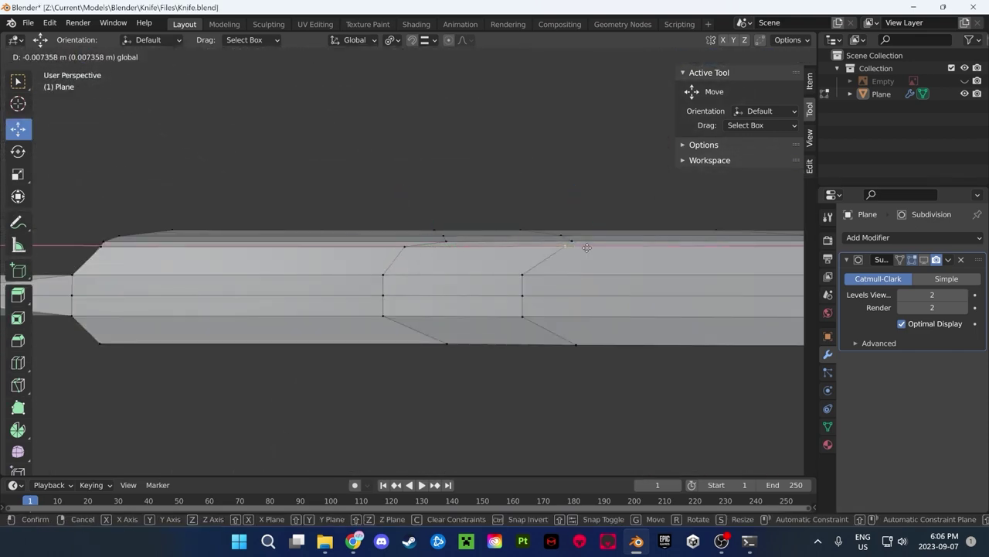
{"action": "key", "text": "g"}
{"action": "left_click", "coordinate": [642, 326]}
{"action": "middle_click_drag", "start_coordinate": [642, 326], "coordinate": [493, 301]}
{"action": "left_click", "coordinate": [465, 202]}
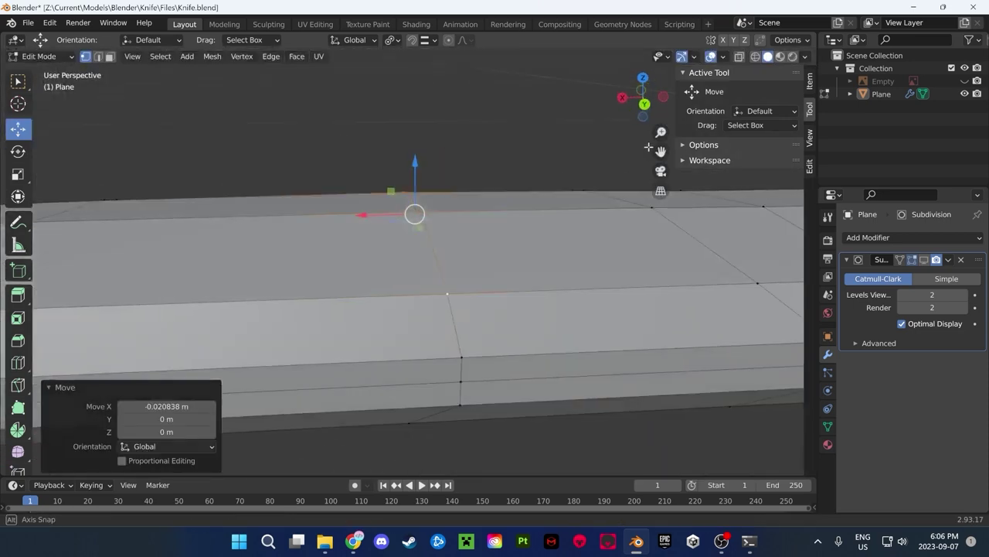
{"action": "mouse_move", "coordinate": [465, 201]}
{"action": "middle_mouse_down"}
{"action": "mouse_move", "coordinate": [330, 169]}
{"action": "mouse_move", "coordinate": [410, 219]}
{"action": "mouse_move", "coordinate": [587, 198]}
{"action": "mouse_move", "coordinate": [426, 256]}
{"action": "mouse_move", "coordinate": [498, 210]}
{"action": "mouse_move", "coordinate": [490, 334]}
{"action": "mouse_move", "coordinate": [287, 258]}
{"action": "mouse_move", "coordinate": [296, 281]}
{"action": "mouse_move", "coordinate": [551, 312]}
{"action": "middle_mouse_up"}
{"action": "left_click", "coordinate": [367, 217]}
{"action": "left_click", "coordinate": [368, 235]}
{"action": "key", "text": "ctrl+s"}
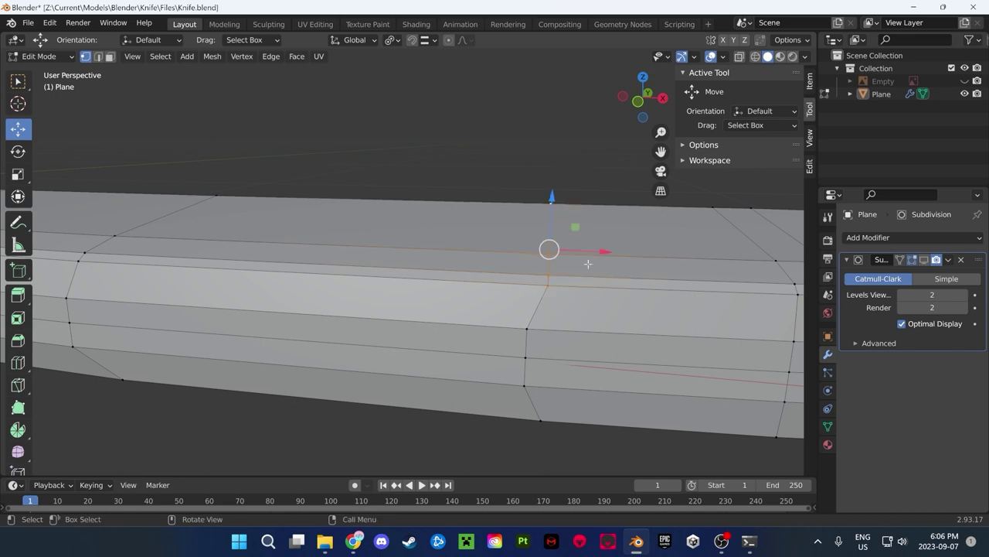
Move a vertex on the blade top along the Y axis
{"action": "left_click", "coordinate": [564, 249]}
{"action": "key", "text": "ctrl+s"}
{"action": "mouse_move", "coordinate": [564, 249]}
{"action": "middle_mouse_down"}
{"action": "mouse_move", "coordinate": [324, 204]}
{"action": "mouse_move", "coordinate": [507, 347]}
{"action": "mouse_move", "coordinate": [463, 324]}
{"action": "mouse_move", "coordinate": [407, 270]}
{"action": "middle_mouse_up"}
{"action": "left_click", "coordinate": [408, 270]}
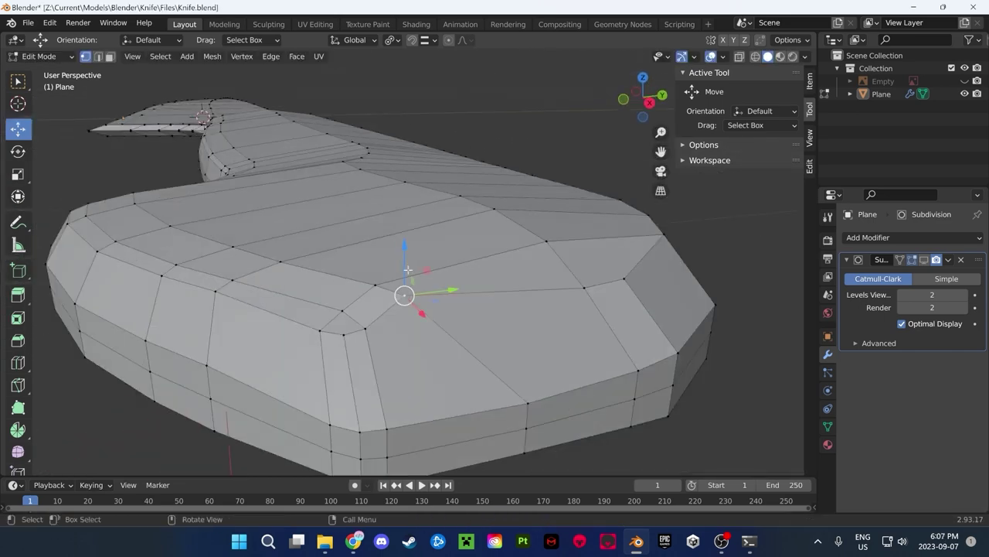
{"action": "left_click", "coordinate": [420, 290]}
{"action": "key", "text": "g"}
{"action": "key", "text": "y"}
{"action": "left_click", "coordinate": [541, 309]}
{"action": "mouse_move", "coordinate": [542, 308]}
{"action": "middle_mouse_down"}
{"action": "mouse_move", "coordinate": [585, 287]}
{"action": "mouse_move", "coordinate": [447, 246]}
{"action": "mouse_move", "coordinate": [582, 249]}
{"action": "mouse_move", "coordinate": [552, 152]}
{"action": "mouse_move", "coordinate": [494, 232]}
{"action": "mouse_move", "coordinate": [464, 247]}
{"action": "mouse_move", "coordinate": [453, 302]}
{"action": "mouse_move", "coordinate": [375, 180]}
{"action": "mouse_move", "coordinate": [521, 260]}
{"action": "middle_mouse_up"}
{"action": "left_click", "coordinate": [480, 246]}
Raise another blade-top vertex slightly along the Z axis and save
{"action": "left_click", "coordinate": [576, 227]}
{"action": "key", "text": "g"}
{"action": "key", "text": "z"}
{"action": "left_click", "coordinate": [575, 225]}
{"action": "key", "text": "g"}
{"action": "key", "text": "Escape"}
{"action": "key", "text": "ctrl+s"}
Try subdividing the whole knife mesh, then leave Edit Mode and save
{"action": "key", "text": "a"}
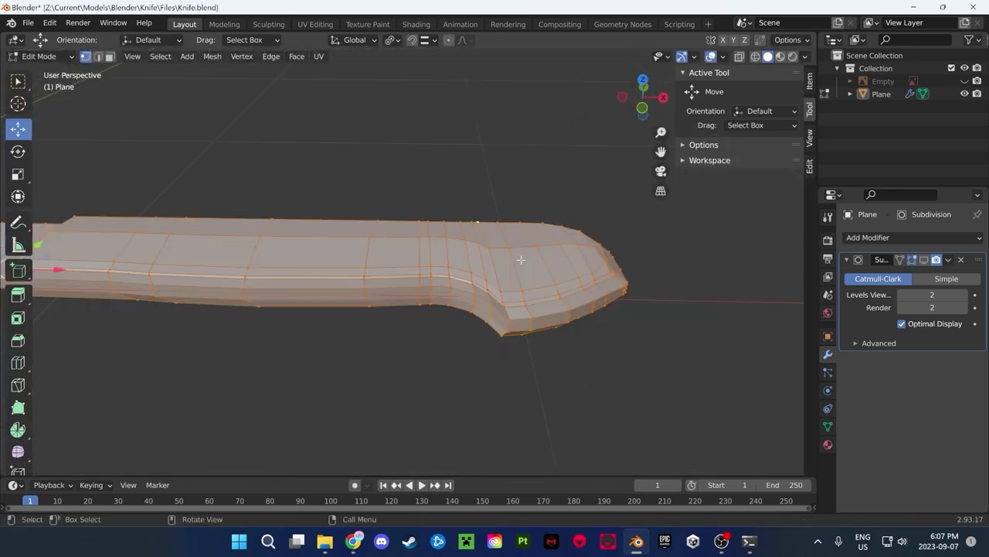
{"action": "right_click", "coordinate": [520, 260]}
{"action": "left_click", "coordinate": [542, 267]}
{"action": "mouse_move", "coordinate": [199, 444]}
{"action": "middle_mouse_down"}
{"action": "mouse_move", "coordinate": [366, 248]}
{"action": "mouse_move", "coordinate": [410, 320]}
{"action": "middle_mouse_up"}
{"action": "key", "text": "Tab"}
{"action": "key", "text": "ctrl+s"}
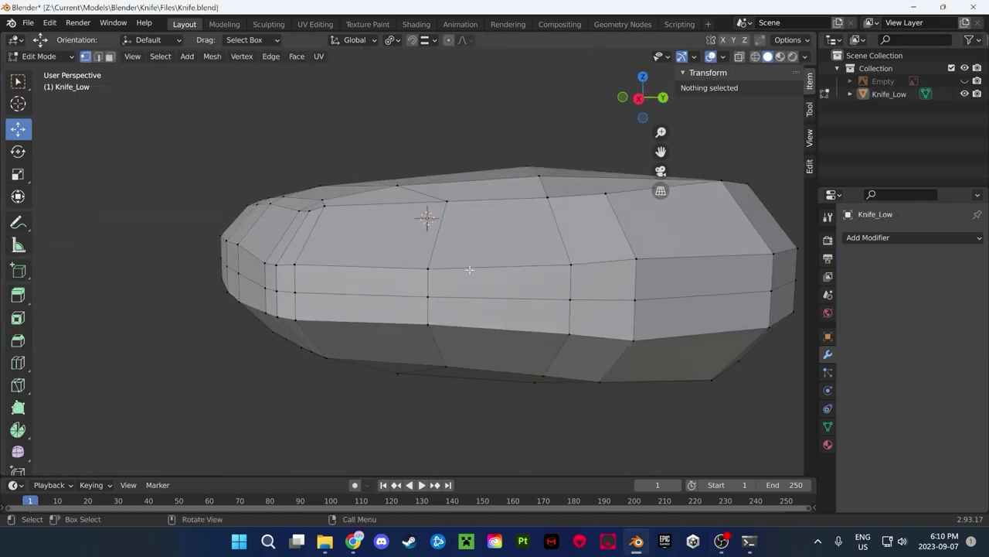
In the UV Editing workspace, frame the knife and pick an edge in edge select mode
{"action": "key", "text": "ctrl+Page_Down"}
{"action": "key", "text": "ctrl+Page_Down"}
{"action": "key", "text": "ctrl+Page_Down"}
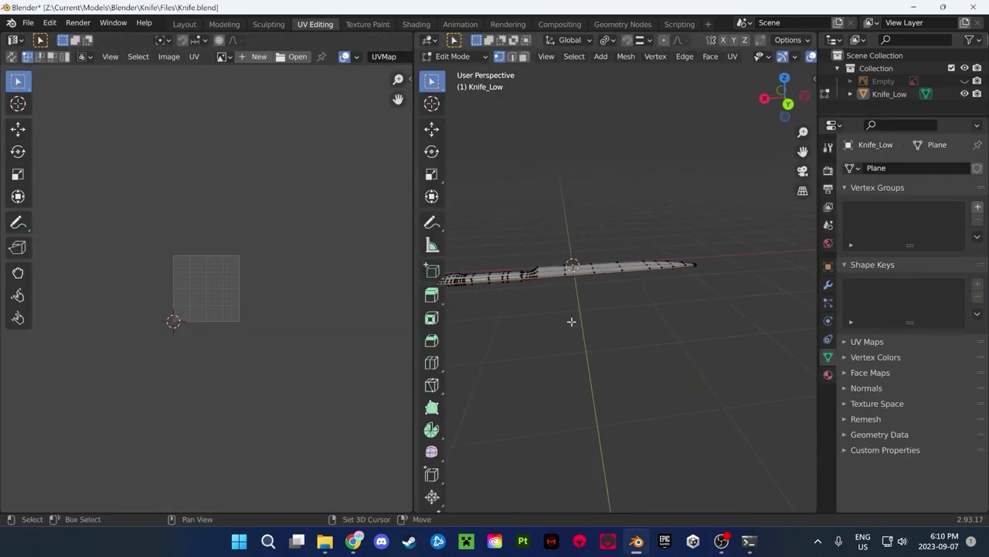
{"action": "key", "text": "KP_Decimal"}
{"action": "middle_click_drag", "start_coordinate": [634, 358], "coordinate": [624, 309]}
{"action": "key", "text": "2"}
{"action": "right_click", "coordinate": [614, 294]}
Mark the selected edge as a seam and unwrap the whole knife into UV islands
{"action": "left_click", "coordinate": [629, 363]}
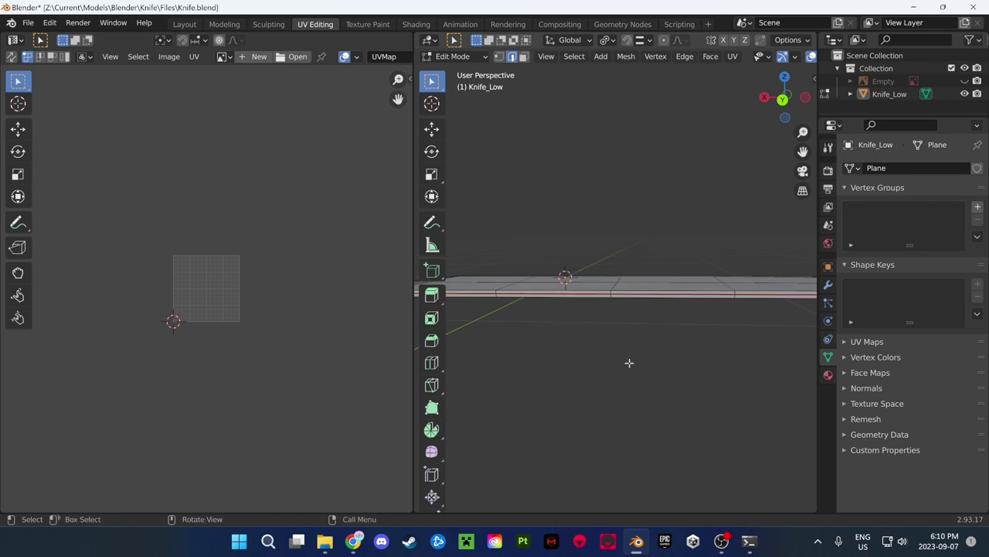
{"action": "key", "text": "a"}
{"action": "key", "text": "u"}
{"action": "left_click", "coordinate": [572, 342]}
{"action": "key", "text": "Home"}
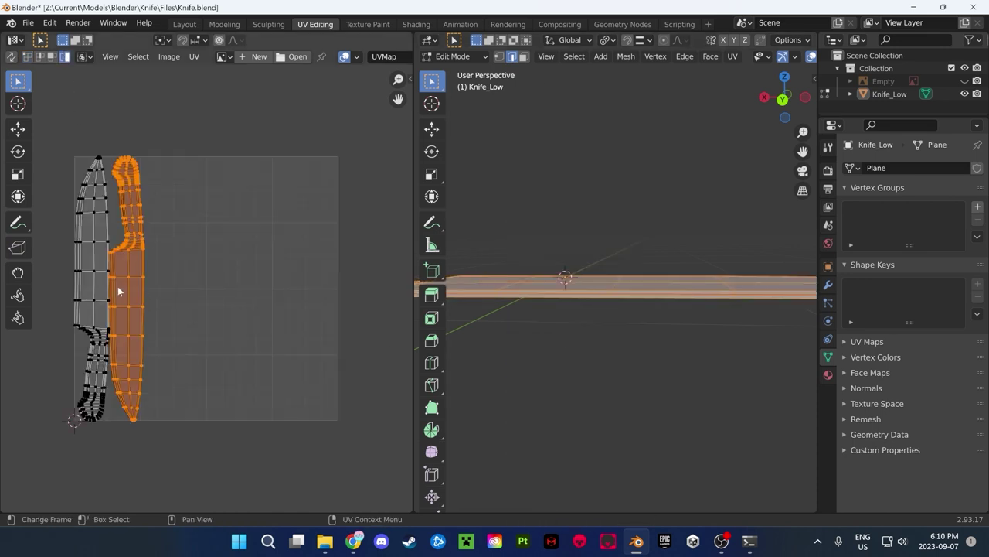
Move and rotate both knife islands so they lie diagonally side by side
{"action": "key", "text": "g"}
{"action": "left_click", "coordinate": [254, 288]}
{"action": "key", "text": "r"}
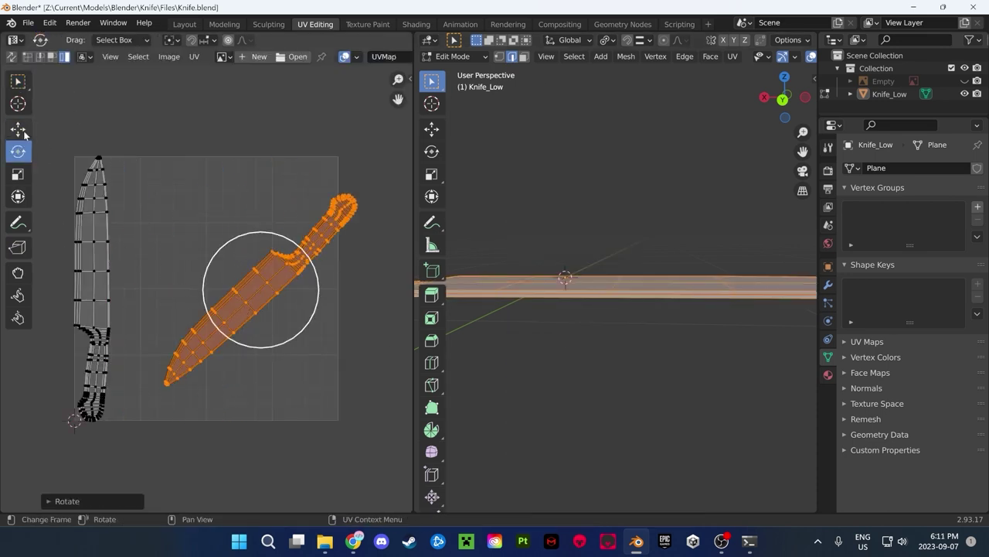
{"action": "left_click", "coordinate": [229, 309]}
{"action": "left_click", "coordinate": [93, 286]}
{"action": "key", "text": "r"}
{"action": "left_click", "coordinate": [85, 348]}
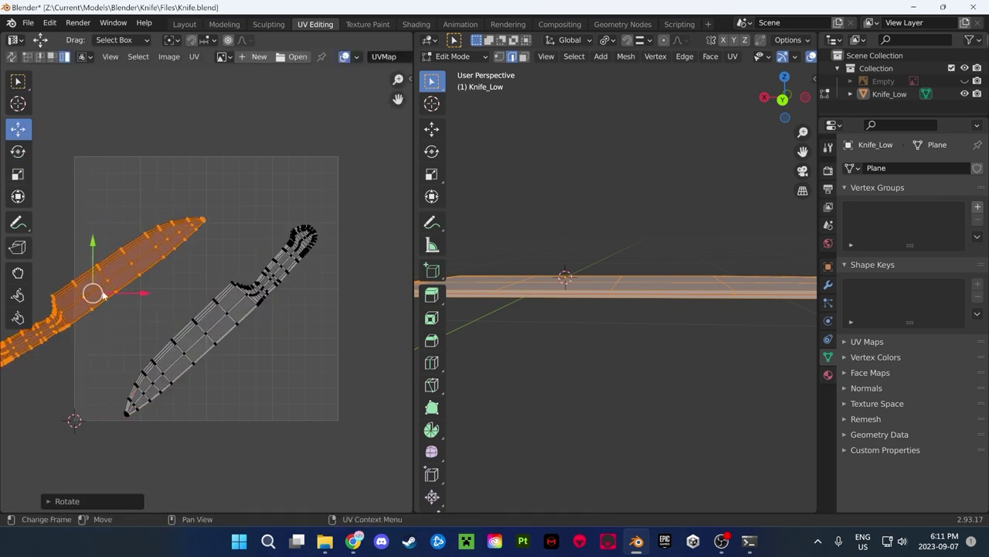
{"action": "left_click_drag", "start_coordinate": [115, 325], "coordinate": [215, 287]}
Scale both islands up to fill the UV square, then return to Object Mode
{"action": "key", "text": "a"}
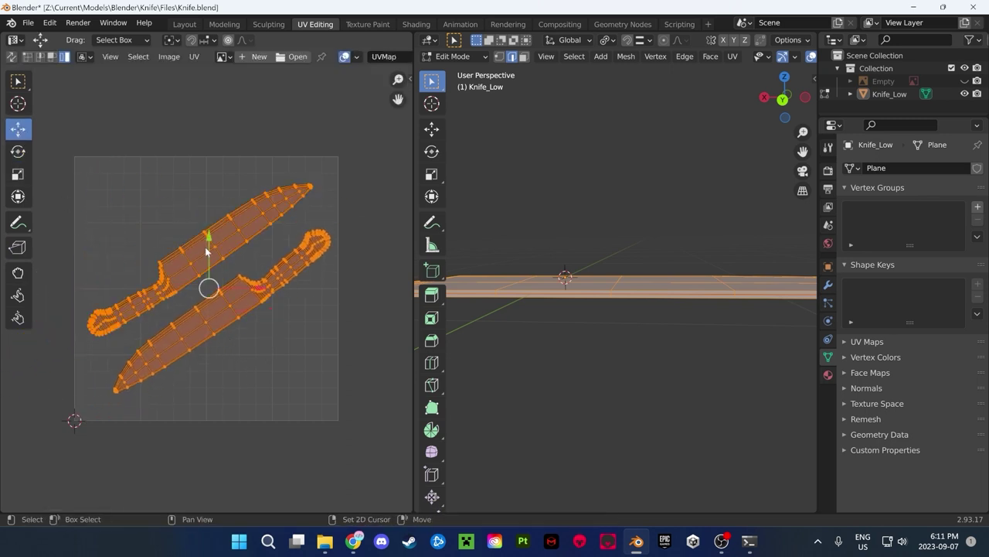
{"action": "key", "text": "s"}
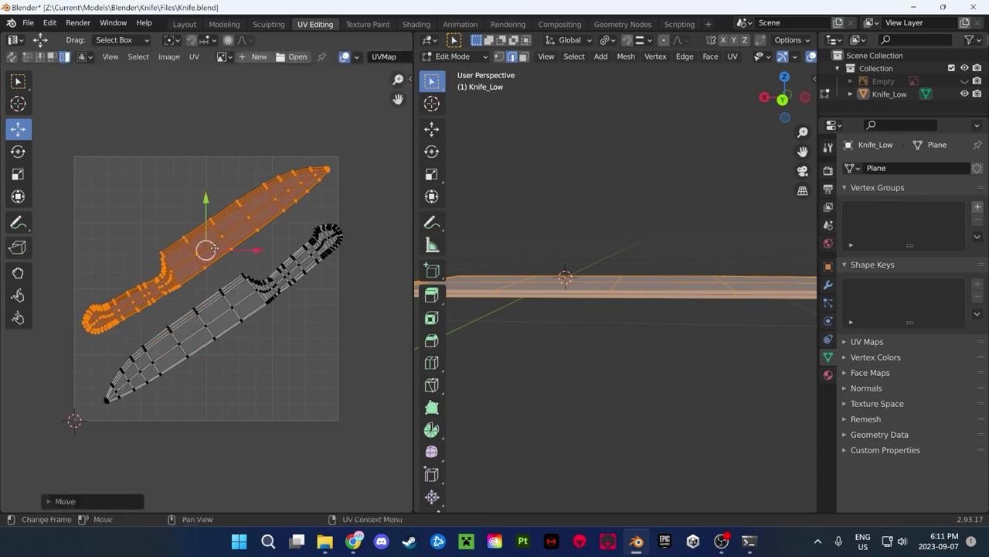
{"action": "left_click_drag", "start_coordinate": [215, 248], "coordinate": [225, 312]}
{"action": "key", "text": "Tab"}
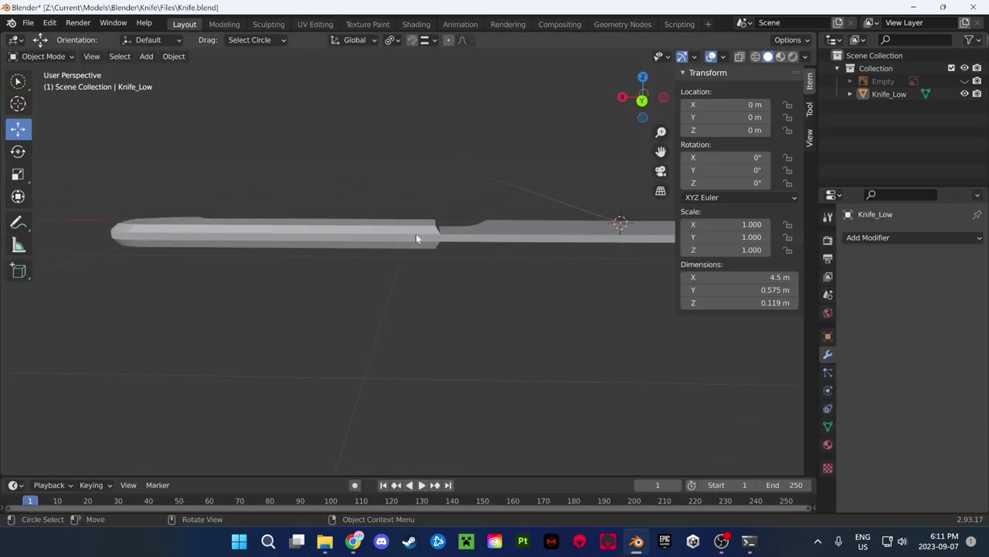
Paste a knife copy as Knife_High and apply a Subdivision Surface modifier to it
{"action": "key", "text": "ctrl+v"}
{"action": "left_click", "coordinate": [895, 106]}
{"action": "left_click", "coordinate": [303, 23]}
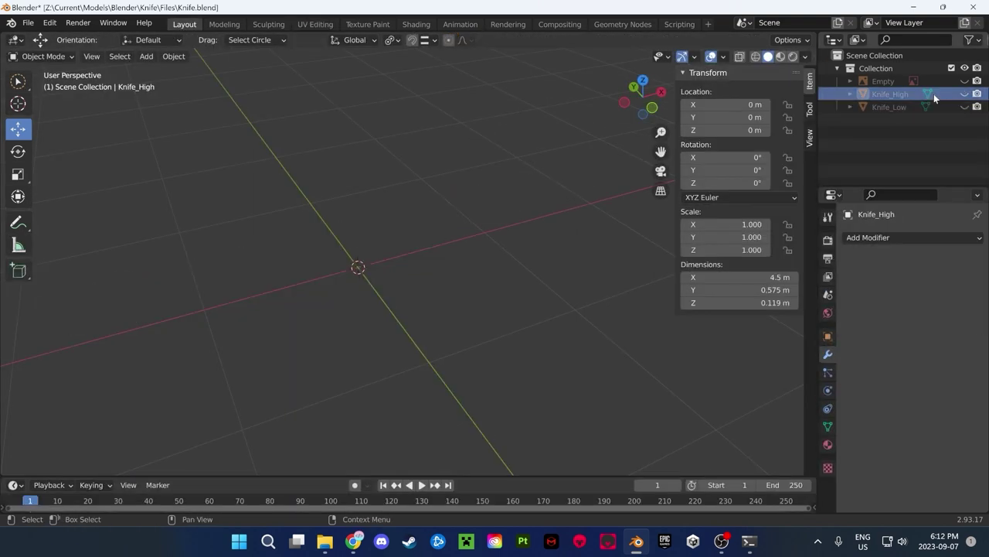
{"action": "left_click", "coordinate": [912, 223]}
{"action": "left_click", "coordinate": [777, 474]}
{"action": "key", "text": "Tab"}
{"action": "middle_click_drag", "start_coordinate": [550, 305], "coordinate": [494, 232]}
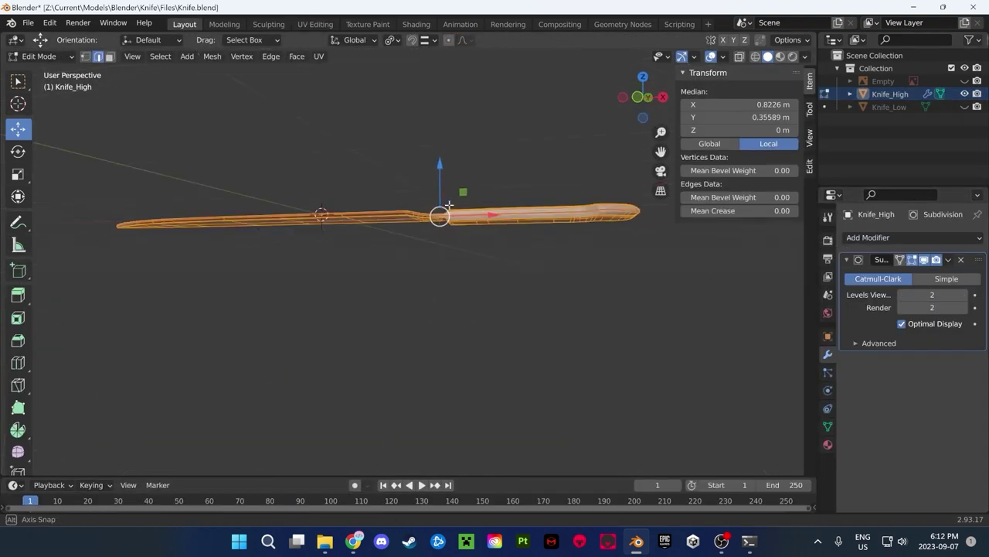
{"action": "key", "text": "Tab"}
{"action": "key", "text": "ctrl+a"}
{"action": "key", "text": "Tab"}
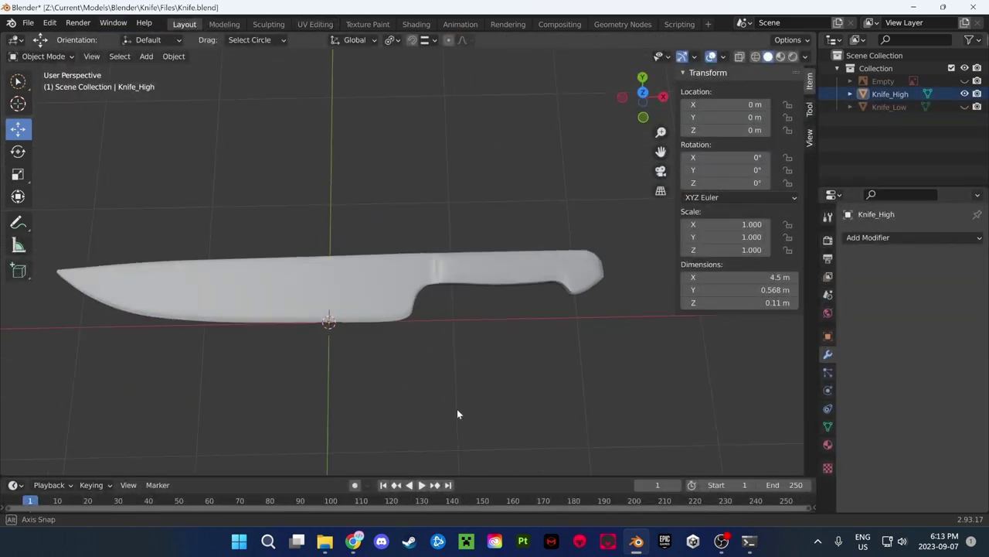
Add a Metal Brushed fill layer with a black mask, replacing the default layer
{"action": "type", "text": "etal"}
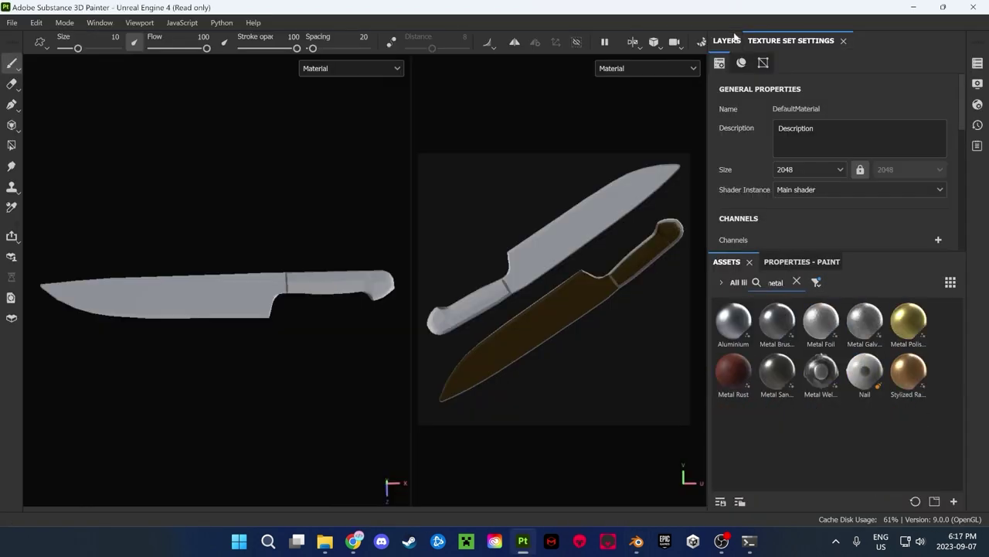
{"action": "left_click_drag", "start_coordinate": [777, 321], "coordinate": [787, 92]}
{"action": "key", "text": "Delete"}
{"action": "right_click", "coordinate": [786, 90]}
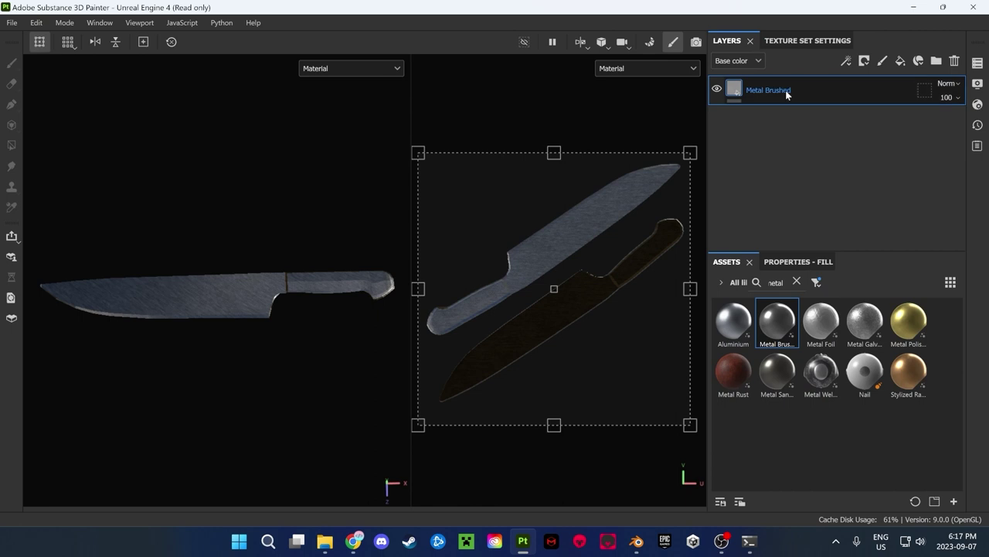
{"action": "left_click", "coordinate": [827, 116]}
{"action": "key", "text": "4"}
{"action": "left_click_drag", "start_coordinate": [579, 161], "coordinate": [624, 215]}
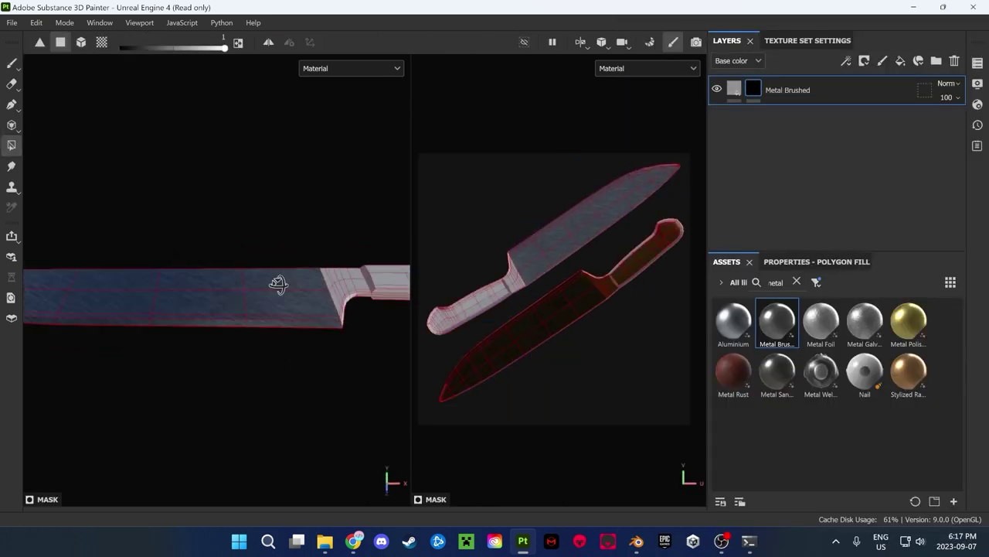
Polygon-fill the blade faces from a full-width side view to reveal brushed metal
{"action": "left_click_drag", "start_coordinate": [278, 283], "coordinate": [256, 272], "text": "alt"}
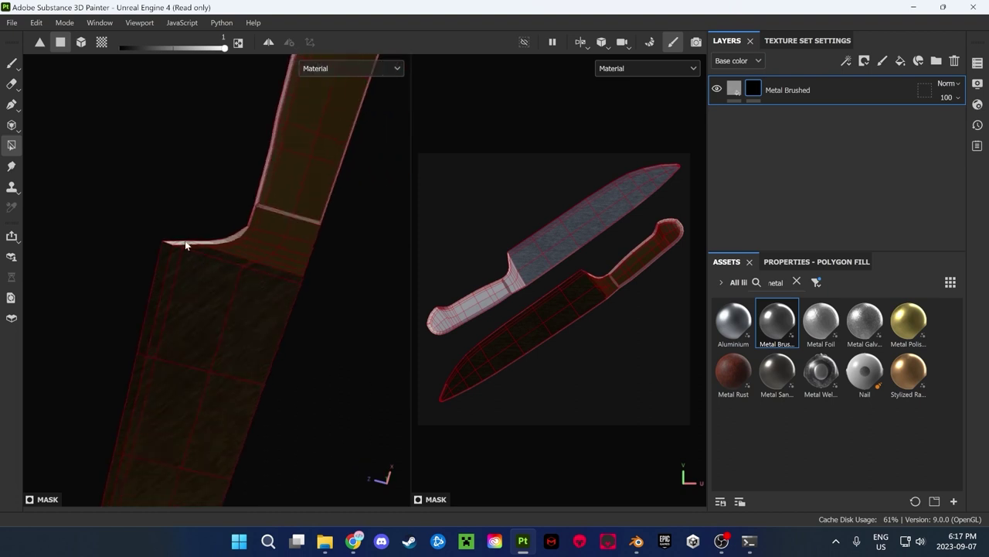
{"action": "left_click_drag", "start_coordinate": [185, 245], "coordinate": [228, 120], "text": "alt"}
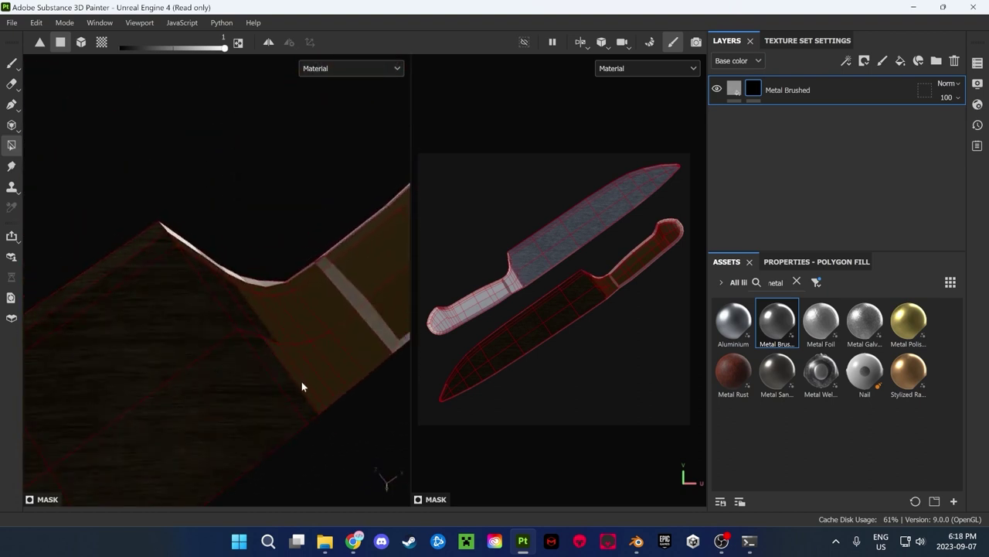
{"action": "mouse_move", "coordinate": [302, 386]}
{"action": "left_mouse_down", "text": "alt"}
{"action": "mouse_move", "coordinate": [283, 353]}
{"action": "mouse_move", "coordinate": [294, 407]}
{"action": "mouse_move", "coordinate": [300, 360]}
{"action": "left_mouse_up", "text": "alt"}
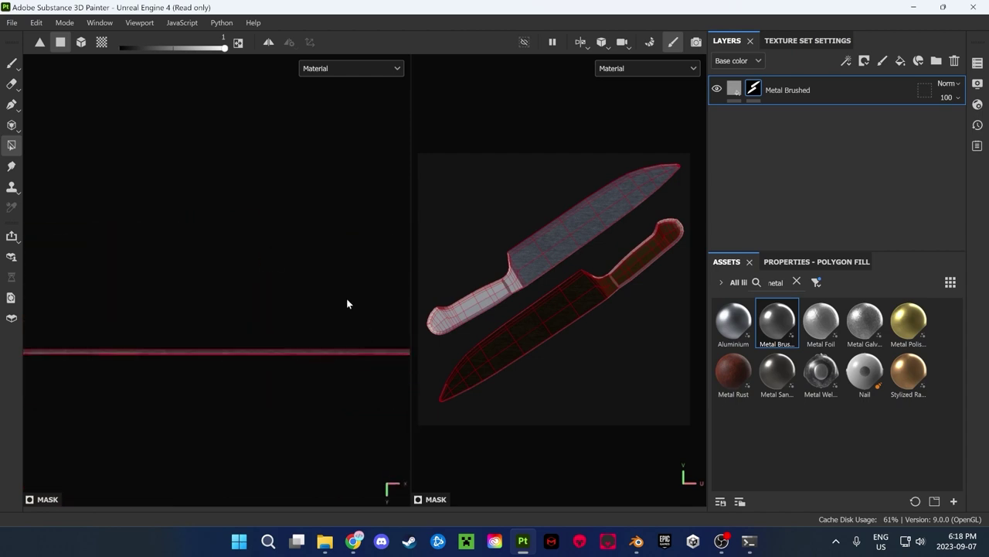
{"action": "key", "text": "F2"}
{"action": "mouse_move", "coordinate": [346, 304]}
{"action": "left_mouse_down", "text": "alt"}
{"action": "mouse_move", "coordinate": [534, 463]}
{"action": "mouse_move", "coordinate": [423, 326]}
{"action": "mouse_move", "coordinate": [382, 92]}
{"action": "mouse_move", "coordinate": [457, 217]}
{"action": "mouse_move", "coordinate": [398, 273]}
{"action": "mouse_move", "coordinate": [468, 227]}
{"action": "mouse_move", "coordinate": [616, 229]}
{"action": "mouse_move", "coordinate": [565, 159]}
{"action": "mouse_move", "coordinate": [411, 252]}
{"action": "mouse_move", "coordinate": [559, 250]}
{"action": "mouse_move", "coordinate": [426, 248]}
{"action": "mouse_move", "coordinate": [435, 128]}
{"action": "mouse_move", "coordinate": [484, 239]}
{"action": "mouse_move", "coordinate": [451, 276]}
{"action": "mouse_move", "coordinate": [480, 66]}
{"action": "left_mouse_up", "text": "alt"}
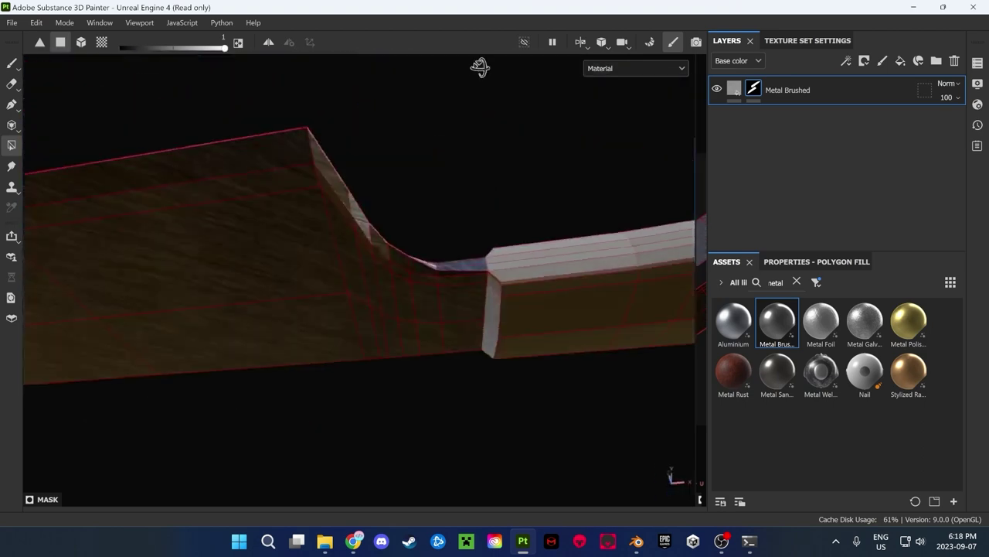
{"action": "mouse_move", "coordinate": [327, 172]}
{"action": "left_mouse_down"}
{"action": "mouse_move", "coordinate": [448, 419]}
{"action": "mouse_move", "coordinate": [528, 239]}
{"action": "mouse_move", "coordinate": [554, 245]}
{"action": "mouse_move", "coordinate": [421, 357]}
{"action": "left_mouse_up"}
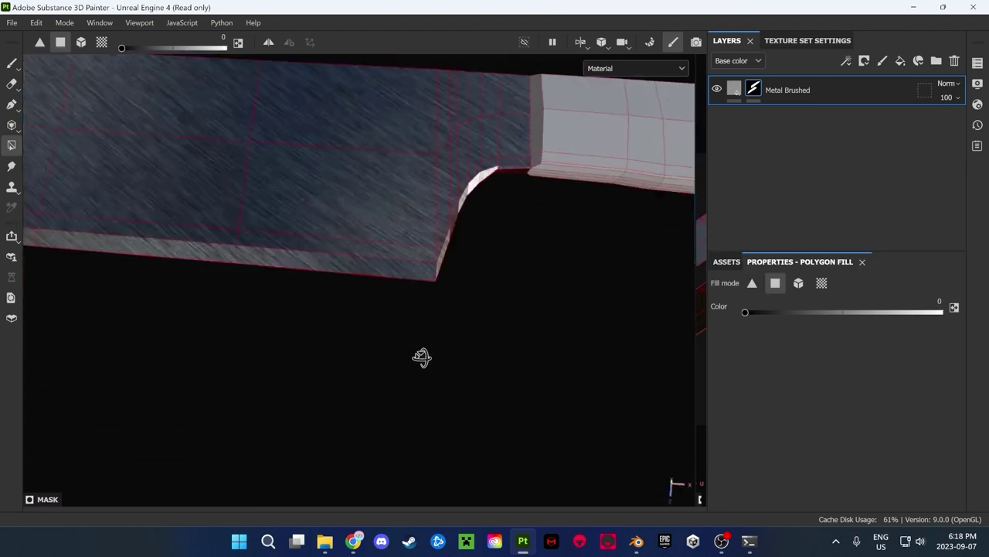
{"action": "right_click_drag", "start_coordinate": [421, 357], "coordinate": [317, 327], "text": "alt"}
{"action": "mouse_move", "coordinate": [318, 327]}
{"action": "left_mouse_down", "text": "alt"}
{"action": "mouse_move", "coordinate": [577, 336]}
{"action": "mouse_move", "coordinate": [488, 335]}
{"action": "mouse_move", "coordinate": [587, 324]}
{"action": "left_mouse_up", "text": "alt"}
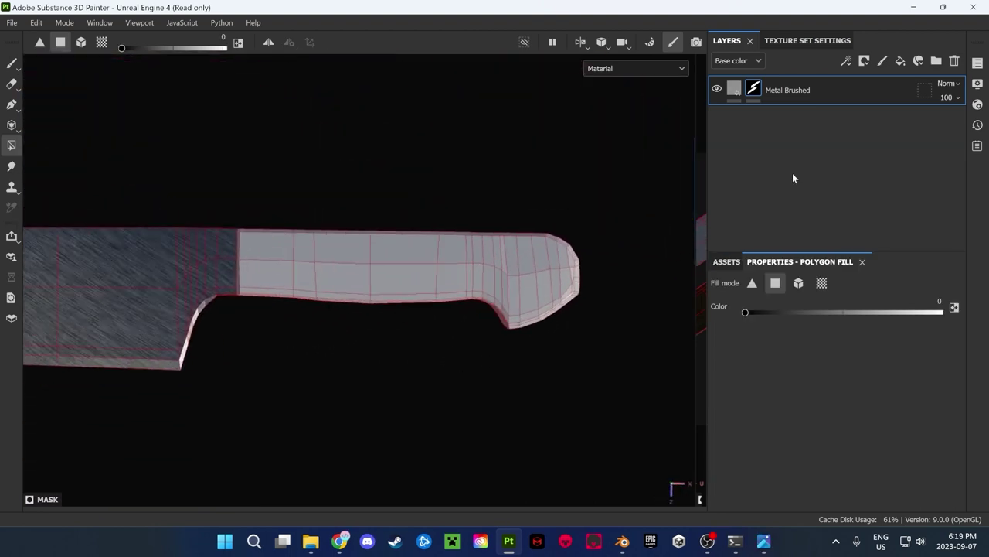
Add a Plastic Grip fill layer and fill the handle polygons with it
{"action": "left_click", "coordinate": [726, 261]}
{"action": "left_click", "coordinate": [796, 281]}
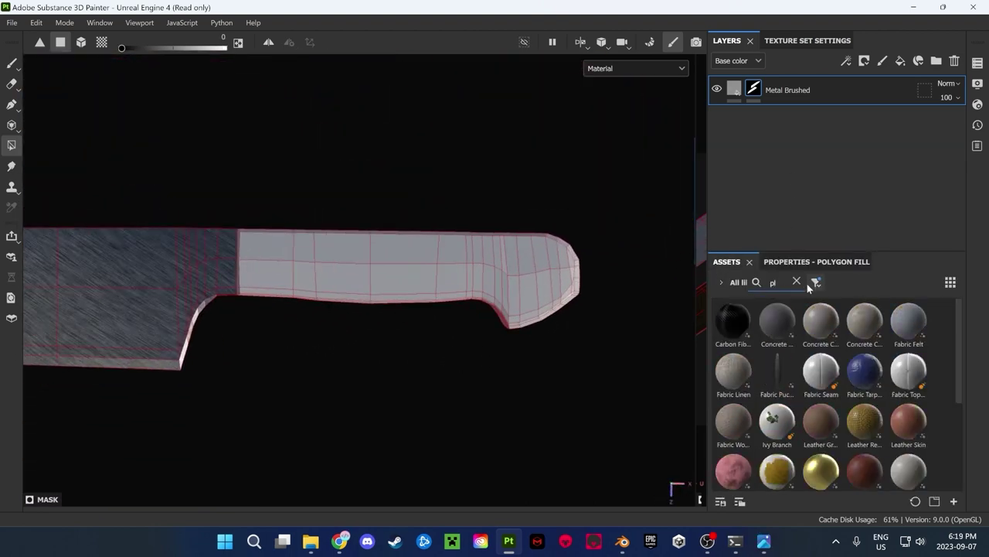
{"action": "type", "text": "plastic"}
{"action": "double_click", "coordinate": [788, 89]}
{"action": "type", "text": "Blade"}
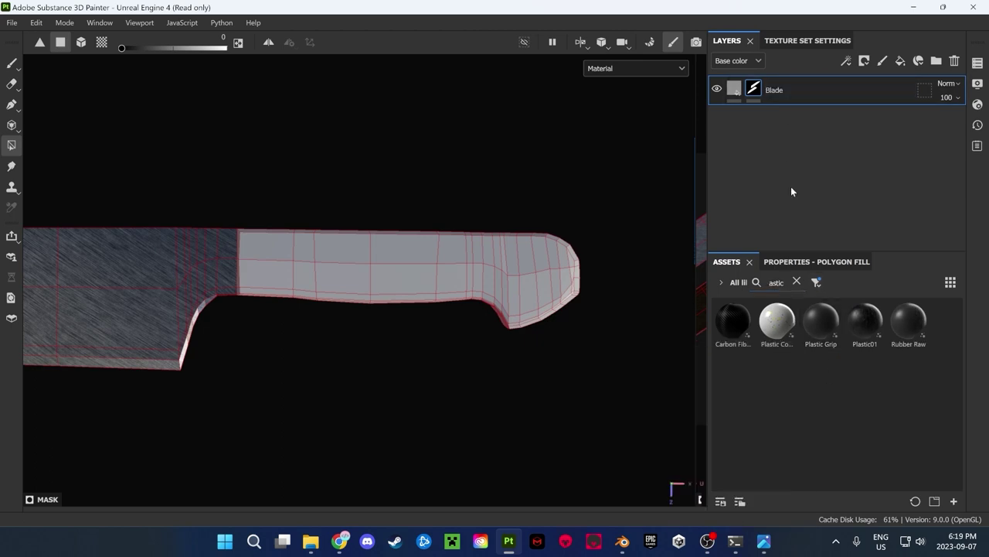
{"action": "left_click_drag", "start_coordinate": [797, 90], "coordinate": [795, 87]}
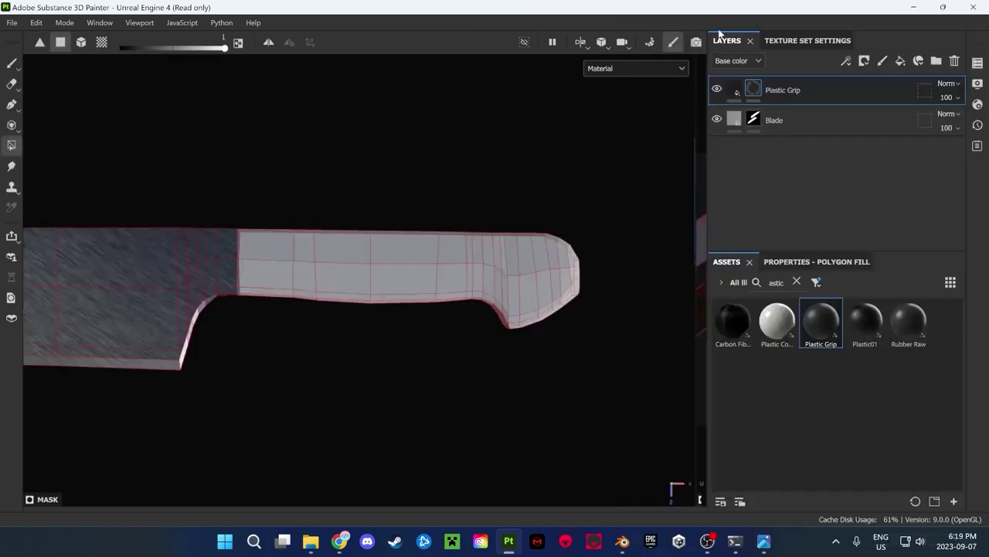
{"action": "left_click_drag", "start_coordinate": [276, 189], "coordinate": [587, 355]}
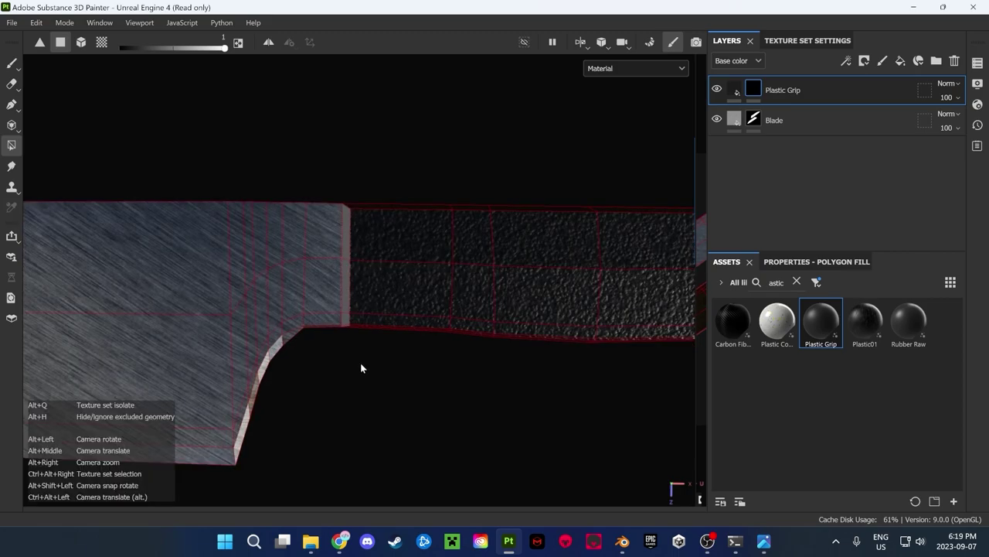
{"action": "mouse_move", "coordinate": [360, 363]}
{"action": "left_mouse_down", "text": "alt"}
{"action": "mouse_move", "coordinate": [439, 294]}
{"action": "mouse_move", "coordinate": [646, 277]}
{"action": "mouse_move", "coordinate": [579, 342]}
{"action": "mouse_move", "coordinate": [393, 299]}
{"action": "mouse_move", "coordinate": [435, 203]}
{"action": "mouse_move", "coordinate": [118, 309]}
{"action": "mouse_move", "coordinate": [409, 239]}
{"action": "mouse_move", "coordinate": [484, 358]}
{"action": "mouse_move", "coordinate": [261, 312]}
{"action": "mouse_move", "coordinate": [420, 315]}
{"action": "mouse_move", "coordinate": [449, 273]}
{"action": "mouse_move", "coordinate": [521, 281]}
{"action": "mouse_move", "coordinate": [520, 300]}
{"action": "mouse_move", "coordinate": [549, 349]}
{"action": "mouse_move", "coordinate": [344, 369]}
{"action": "mouse_move", "coordinate": [371, 340]}
{"action": "left_mouse_up", "text": "alt"}
Raise the plastic layer's tiling to 4 and rename it Grip
{"action": "left_click", "coordinate": [733, 93]}
{"action": "scroll", "coordinate": [809, 394], "scroll_direction": "down", "scroll_amount": 1}
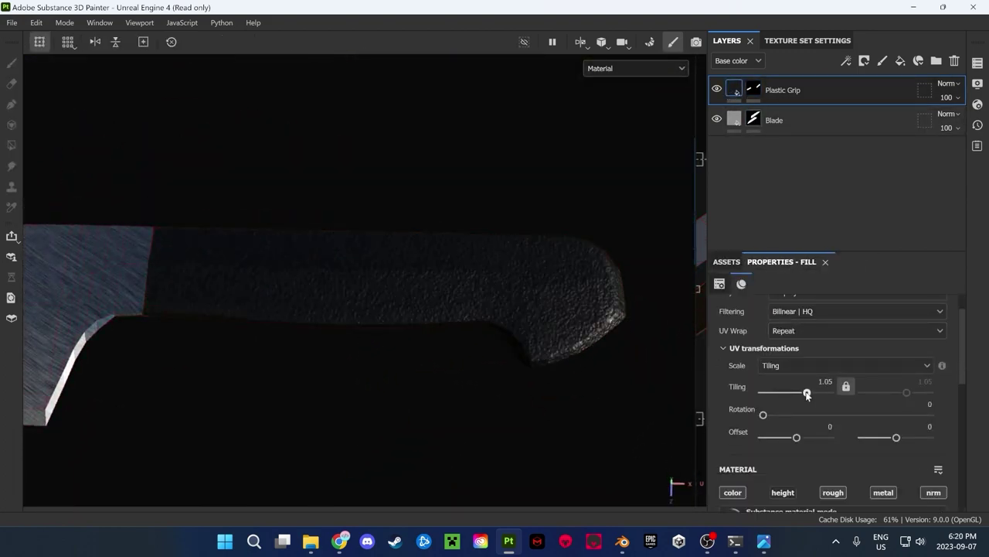
{"action": "mouse_move", "coordinate": [589, 363]}
{"action": "left_mouse_down", "text": "alt"}
{"action": "mouse_move", "coordinate": [558, 253]}
{"action": "mouse_move", "coordinate": [576, 323]}
{"action": "mouse_move", "coordinate": [493, 325]}
{"action": "mouse_move", "coordinate": [463, 299]}
{"action": "left_mouse_up", "text": "alt"}
{"action": "double_click", "coordinate": [783, 90]}
{"action": "type", "text": "Grip"}
Search the materials for 'metal' and drag Metal Brushed onto the layer stack
{"action": "left_click", "coordinate": [726, 261]}
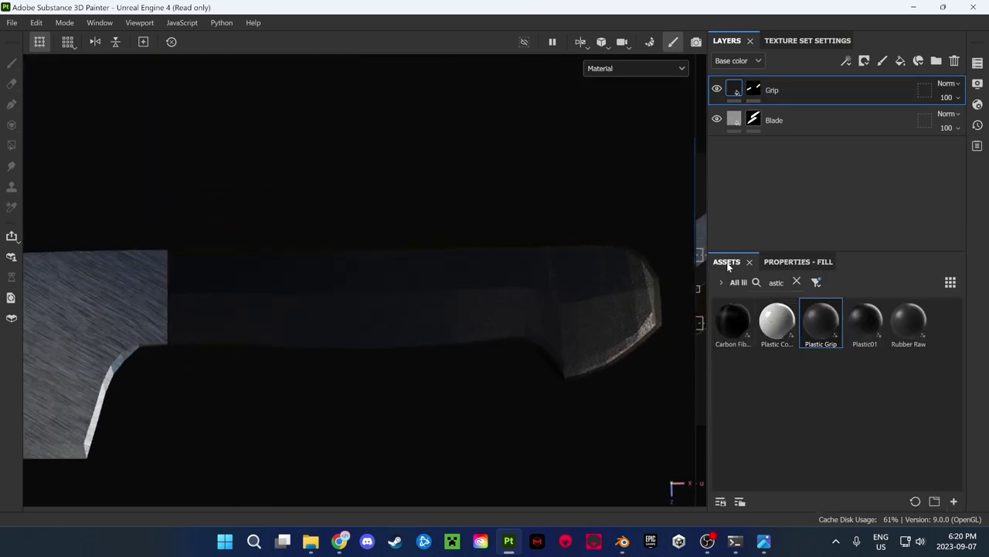
{"action": "left_click", "coordinate": [796, 282]}
{"action": "type", "text": "metal"}
{"action": "left_click_drag", "start_coordinate": [777, 320], "coordinate": [793, 97]}
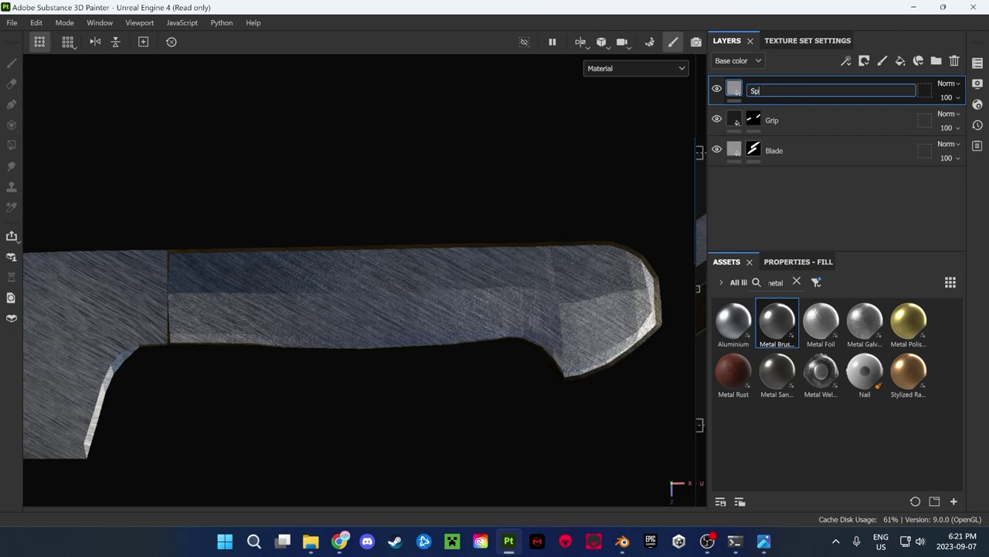
Paint round rivet spots on the handle through the Spots layer's black mask
{"action": "key", "text": "4"}
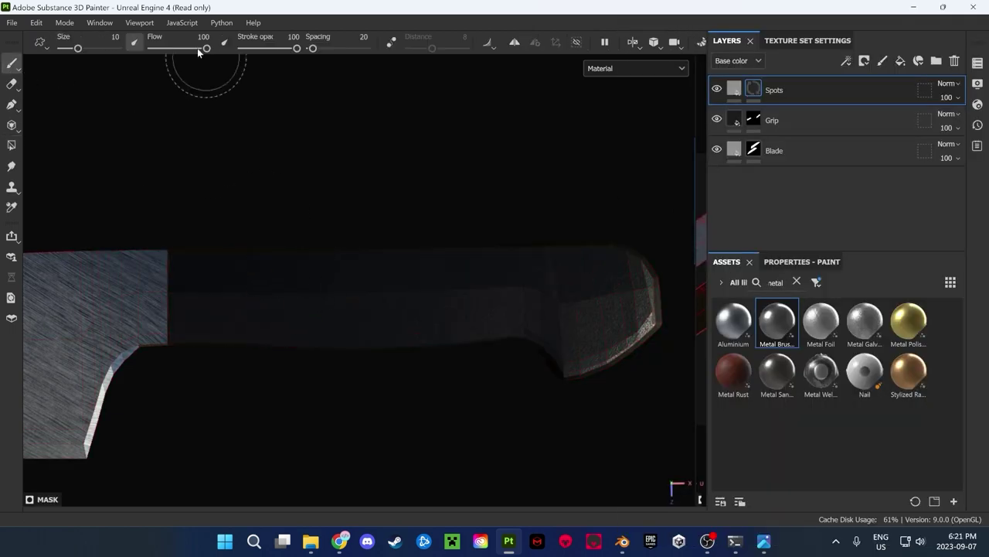
{"action": "left_click_drag", "start_coordinate": [371, 226], "coordinate": [367, 234], "text": "alt"}
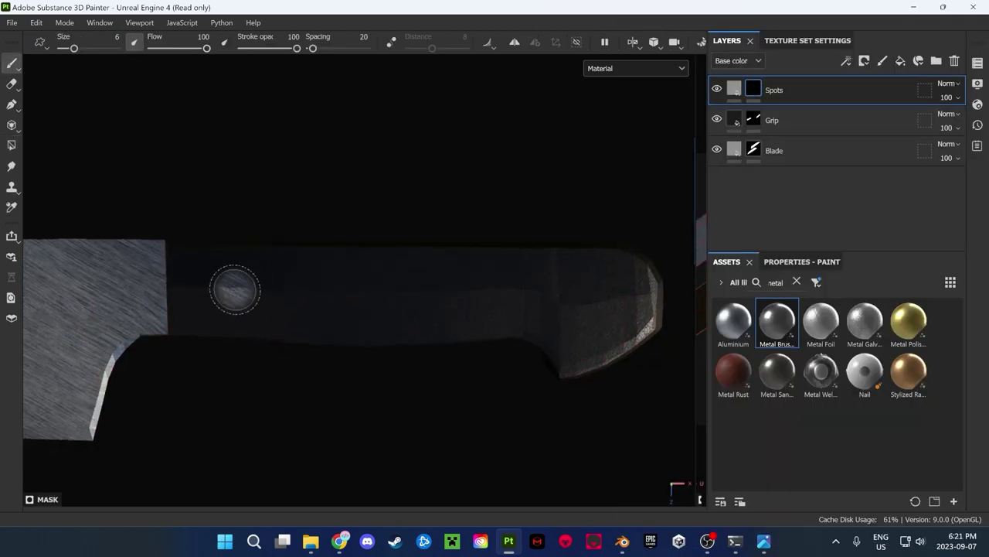
{"action": "left_click", "coordinate": [801, 261]}
{"action": "scroll", "coordinate": [847, 412], "scroll_direction": "down", "scroll_amount": 3}
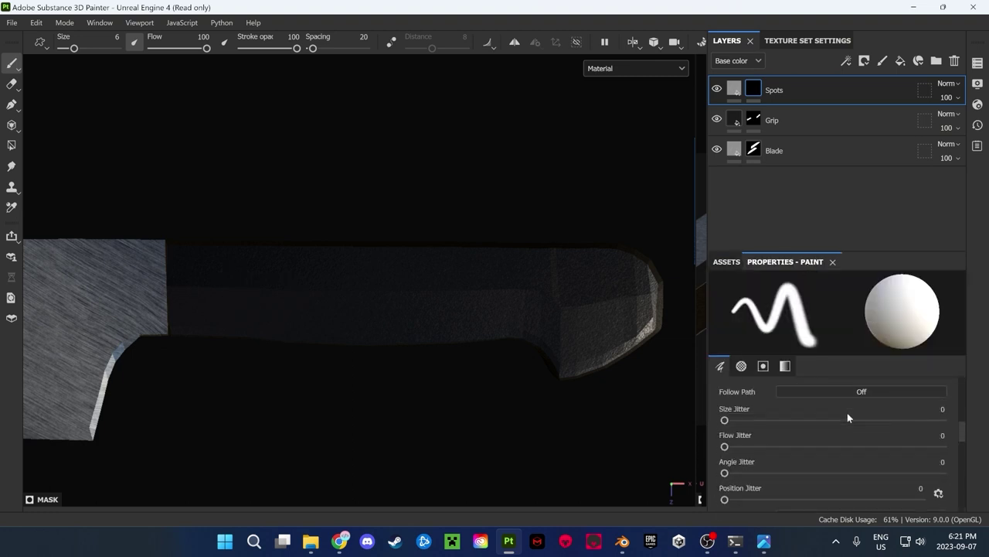
{"action": "scroll", "coordinate": [847, 413], "scroll_direction": "down", "scroll_amount": 3}
{"action": "scroll", "coordinate": [847, 412], "scroll_direction": "up", "scroll_amount": 1}
{"action": "left_click", "coordinate": [244, 294]}
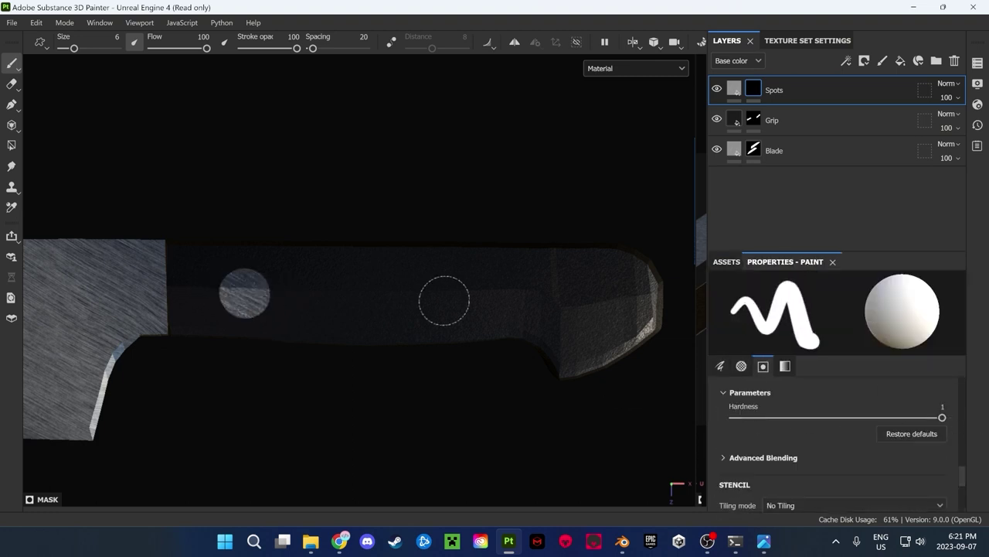
{"action": "left_click", "coordinate": [245, 294]}
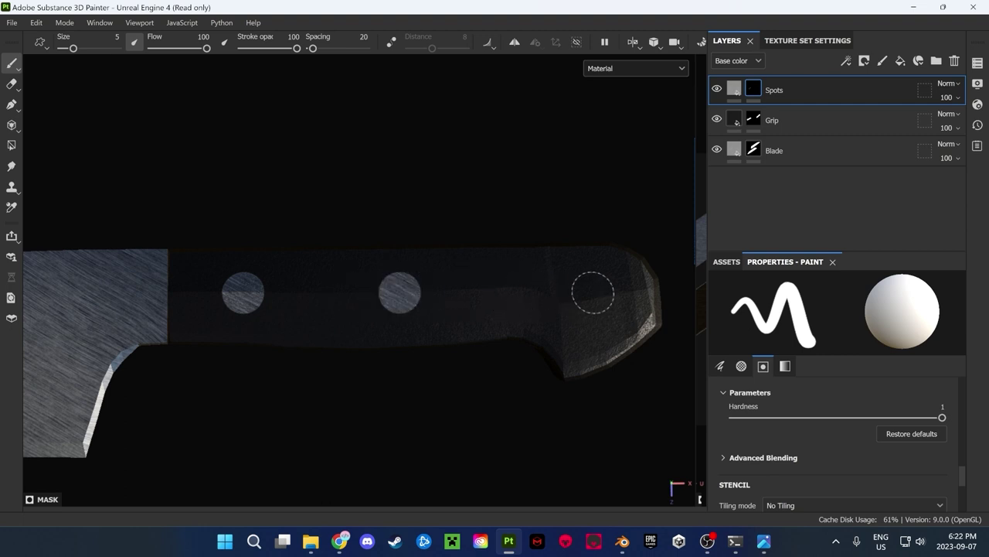
{"action": "mouse_move", "coordinate": [457, 426]}
{"action": "left_mouse_down", "text": "alt"}
{"action": "mouse_move", "coordinate": [470, 229]}
{"action": "mouse_move", "coordinate": [444, 446]}
{"action": "mouse_move", "coordinate": [394, 346]}
{"action": "left_mouse_up", "text": "alt"}
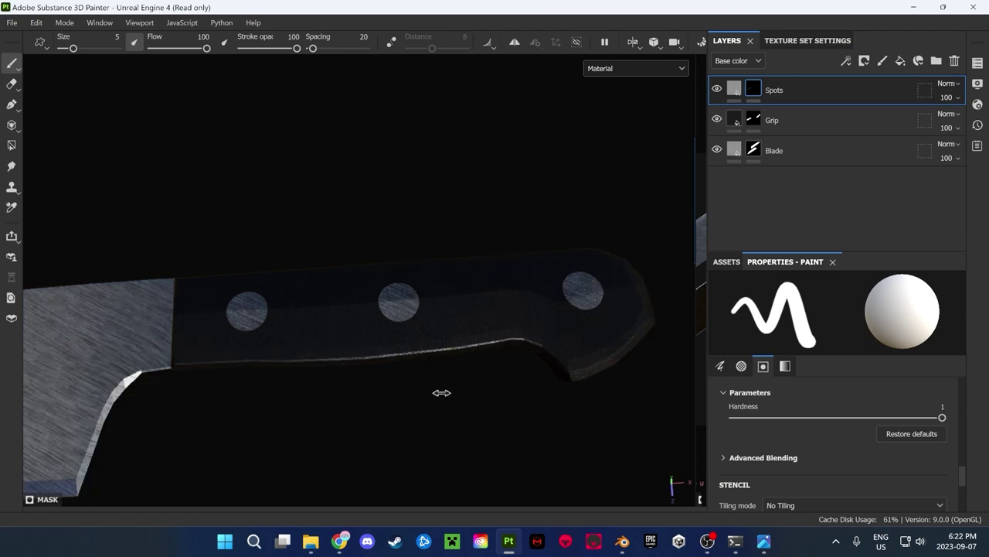
{"action": "left_click_drag", "start_coordinate": [449, 391], "coordinate": [463, 236], "text": "alt"}
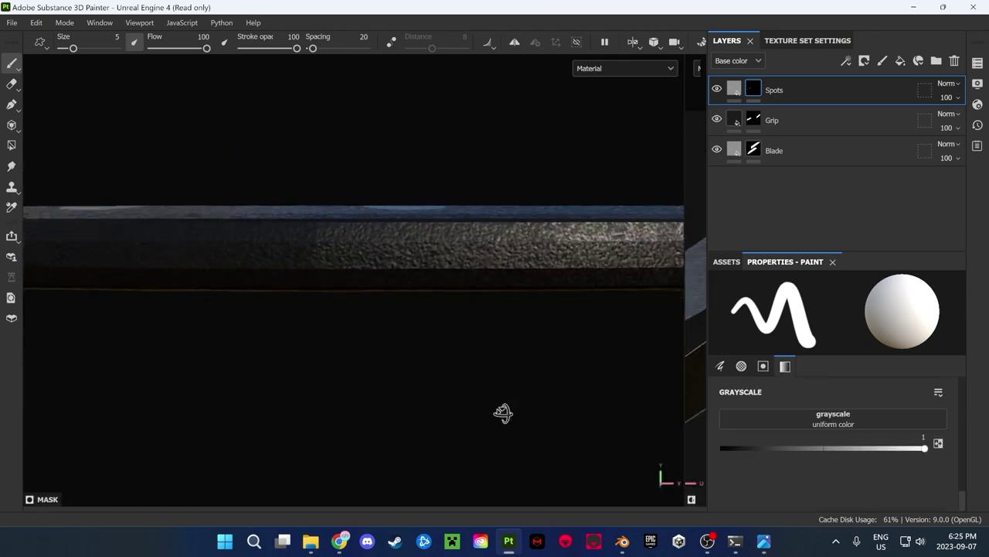
{"action": "mouse_move", "coordinate": [503, 414]}
{"action": "left_mouse_down", "text": "alt"}
{"action": "mouse_move", "coordinate": [459, 322]}
{"action": "mouse_move", "coordinate": [443, 377]}
{"action": "left_mouse_up", "text": "alt"}
{"action": "mouse_move", "coordinate": [592, 353]}
{"action": "left_mouse_down", "text": "alt"}
{"action": "mouse_move", "coordinate": [587, 436]}
{"action": "mouse_move", "coordinate": [574, 349]}
{"action": "mouse_move", "coordinate": [353, 327]}
{"action": "mouse_move", "coordinate": [405, 357]}
{"action": "left_mouse_up", "text": "alt"}
Bake the mesh maps from Texture Set Settings at a 2048 output size
{"action": "left_click", "coordinate": [808, 40]}
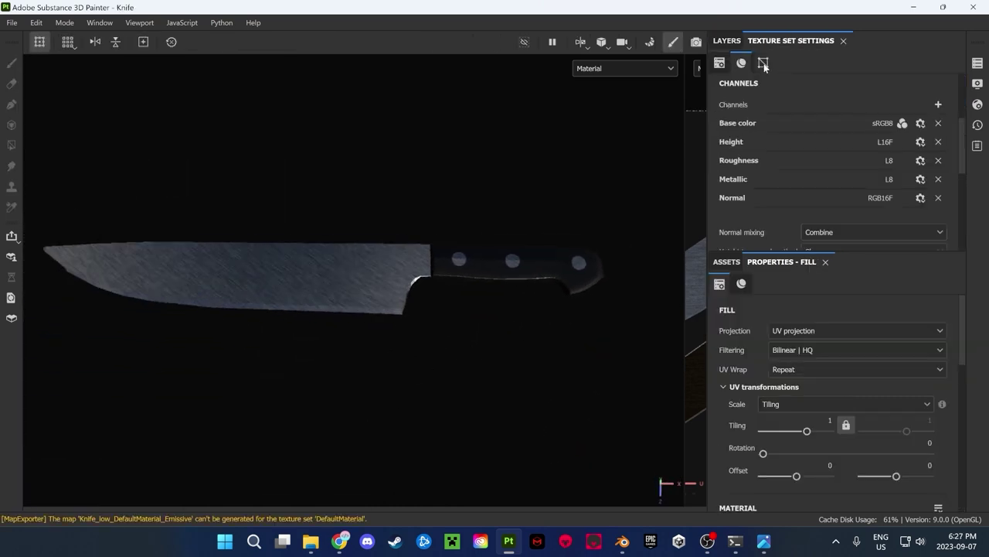
{"action": "left_click", "coordinate": [762, 62]}
{"action": "left_click", "coordinate": [42, 207]}
{"action": "left_click", "coordinate": [277, 60]}
{"action": "left_click", "coordinate": [323, 85]}
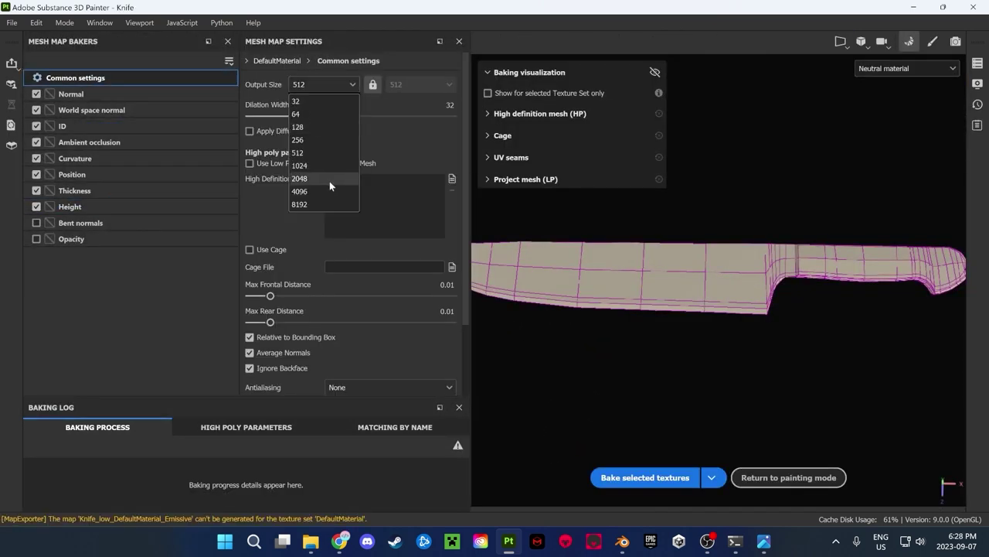
{"action": "left_click", "coordinate": [331, 180]}
{"action": "left_click", "coordinate": [646, 477]}
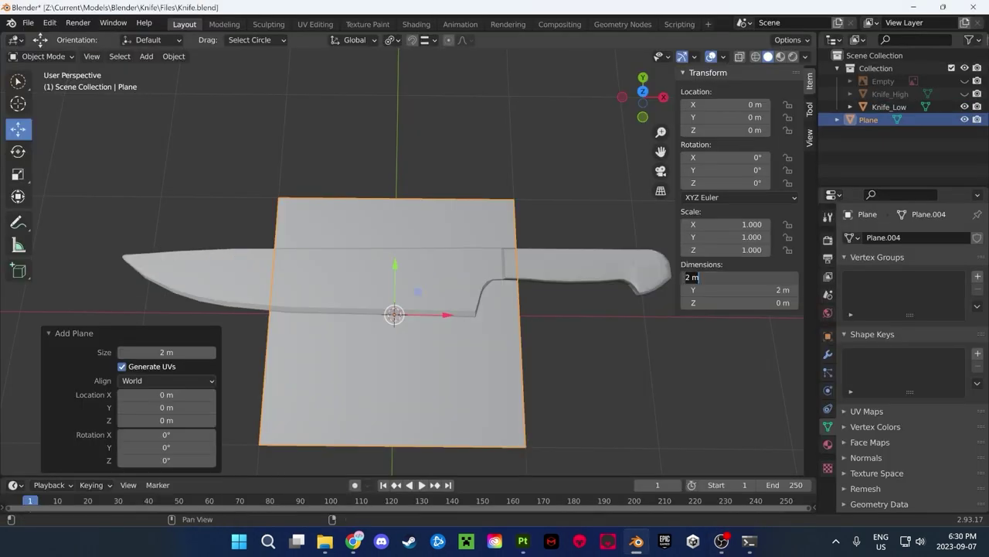
Set the plane's X and Y dimensions to 8 m
{"action": "type", "text": "8"}
{"action": "key", "text": "Return"}
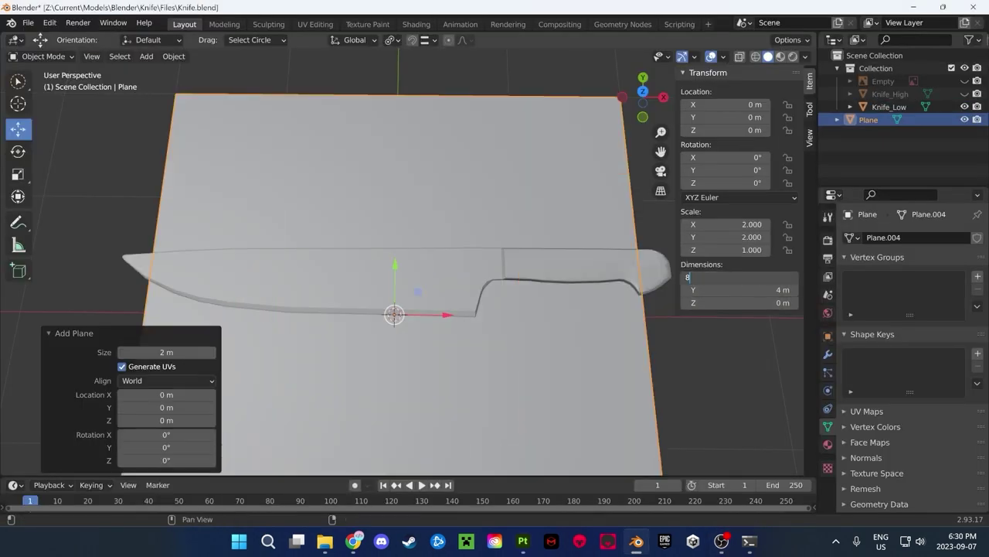
{"action": "key", "text": "alt+a"}
In the Shading workspace, name the knife's material Knife
{"action": "left_click", "coordinate": [407, 25]}
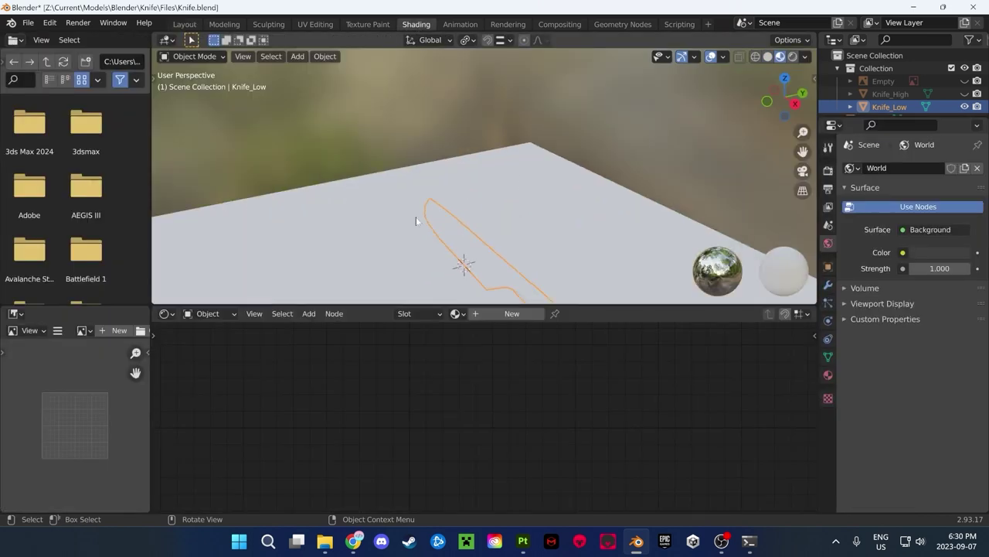
{"action": "type", "text": "Knife"}
{"action": "key", "text": "Return"}
Drag the BaseColor, Metallic, Normal and Roughness PNGs into the node editor as texture nodes
{"action": "scroll", "coordinate": [464, 416], "scroll_direction": "down", "scroll_amount": 3}
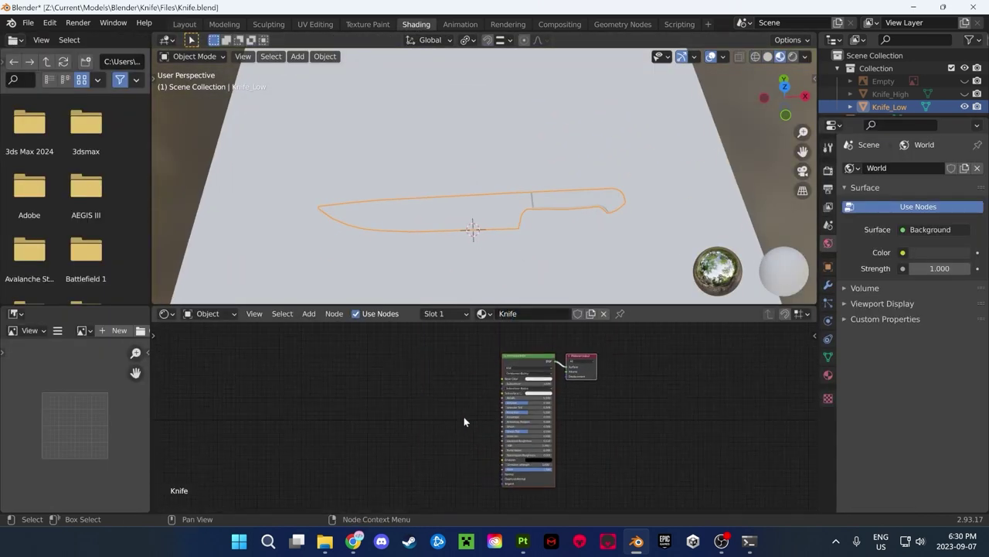
{"action": "key", "text": "alt+Tab"}
{"action": "mouse_move", "coordinate": [541, 232]}
{"action": "left_mouse_down"}
{"action": "mouse_move", "coordinate": [317, 359]}
{"action": "mouse_move", "coordinate": [310, 331]}
{"action": "left_mouse_up"}
{"action": "key", "text": "alt+Tab"}
{"action": "left_click_drag", "start_coordinate": [595, 248], "coordinate": [255, 418]}
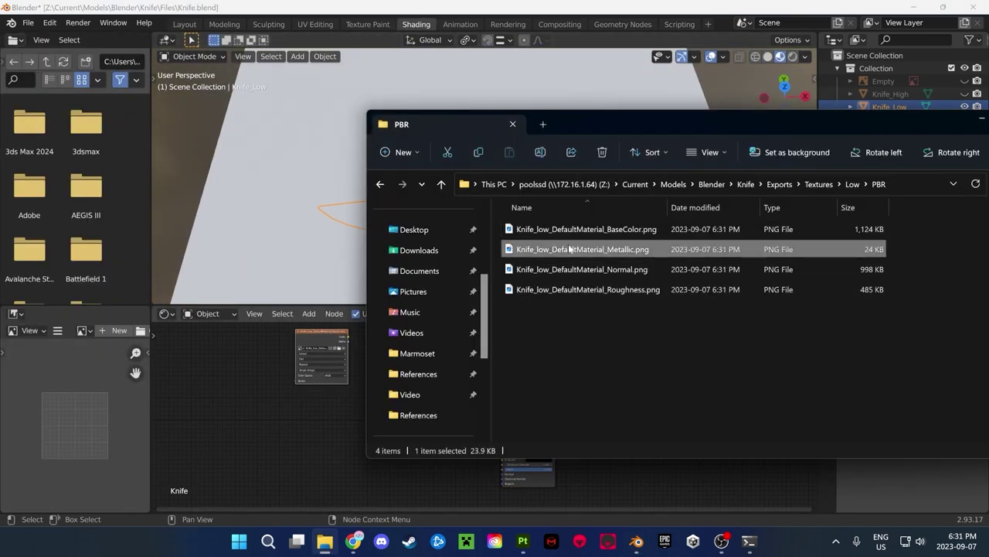
{"action": "left_click_drag", "start_coordinate": [596, 269], "coordinate": [354, 433]}
{"action": "mouse_move", "coordinate": [595, 289]}
{"action": "left_mouse_down"}
{"action": "mouse_move", "coordinate": [497, 304]}
{"action": "mouse_move", "coordinate": [436, 358]}
{"action": "left_mouse_up"}
{"action": "left_click_drag", "start_coordinate": [436, 306], "coordinate": [435, 101]}
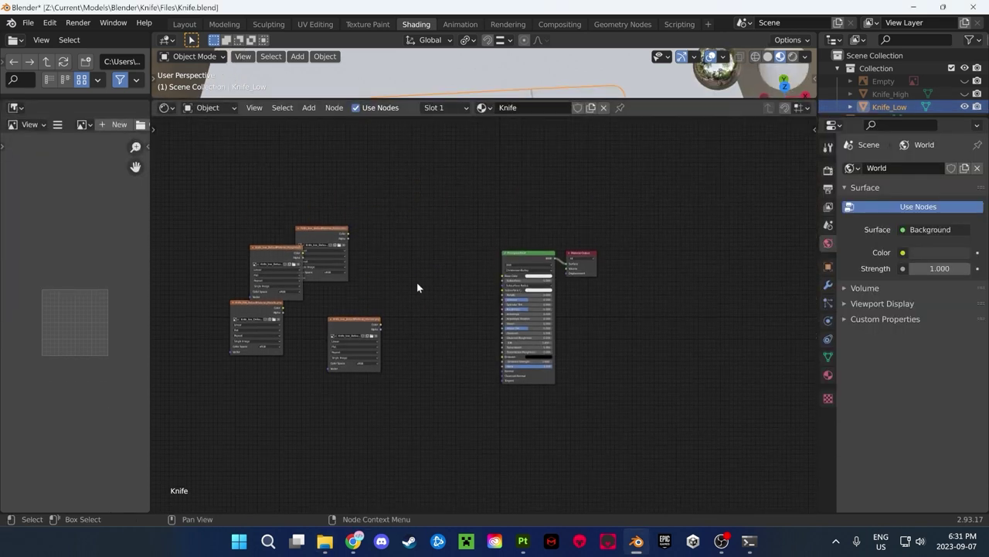
{"action": "scroll", "coordinate": [416, 282], "scroll_direction": "up", "scroll_amount": 2}
Arrange the texture nodes beside the Principled BSDF and link Roughness into the shader
{"action": "left_click_drag", "start_coordinate": [451, 255], "coordinate": [411, 165]}
{"action": "left_click_drag", "start_coordinate": [199, 300], "coordinate": [423, 235]}
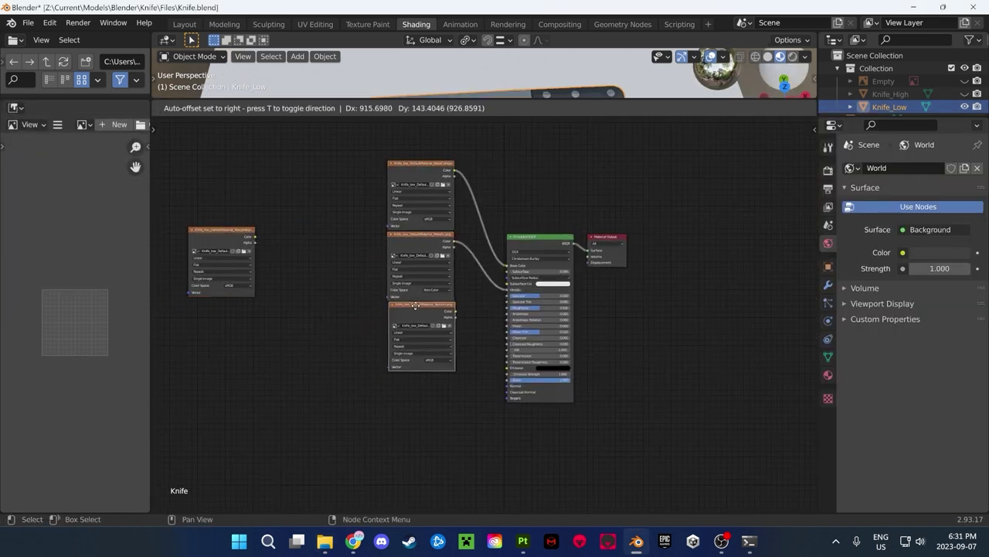
{"action": "left_click_drag", "start_coordinate": [320, 320], "coordinate": [421, 441]}
{"action": "left_click_drag", "start_coordinate": [222, 229], "coordinate": [422, 309]}
{"action": "left_click", "coordinate": [437, 364]}
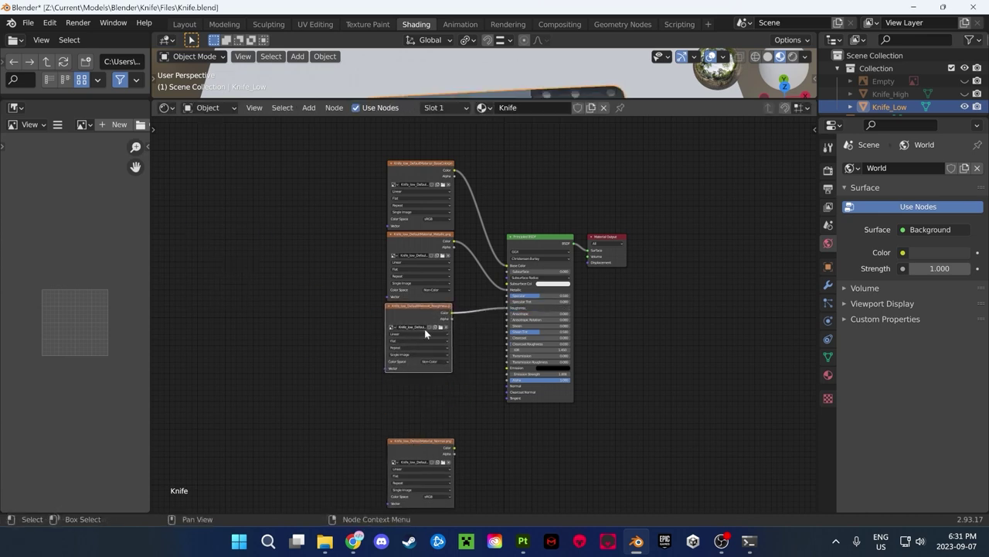
{"action": "mouse_move", "coordinate": [421, 464]}
{"action": "left_mouse_down"}
{"action": "mouse_move", "coordinate": [421, 402]}
{"action": "mouse_move", "coordinate": [321, 402]}
{"action": "left_mouse_up"}
Add a Vector > Normal Map node and check the textured knife in the 3D view
{"action": "left_click", "coordinate": [309, 108]}
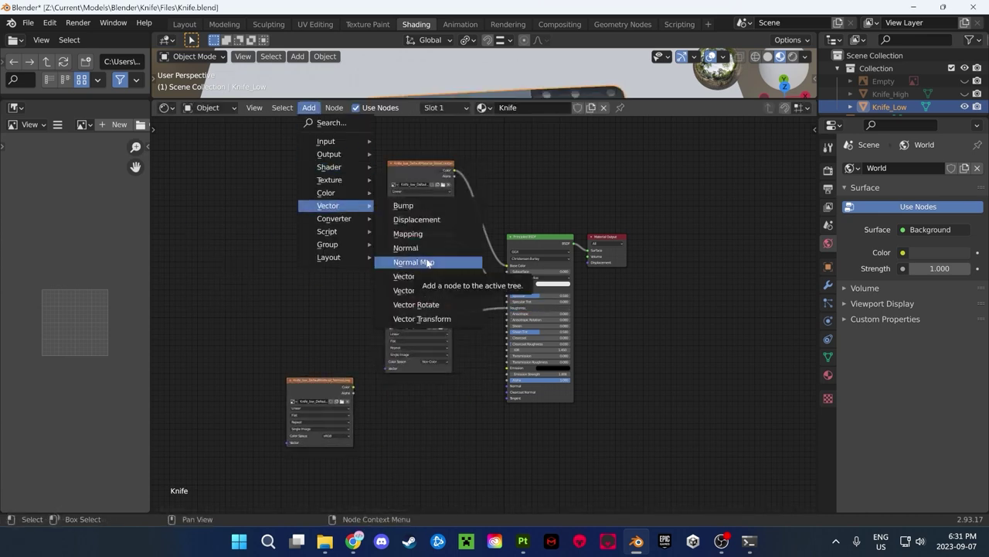
{"action": "left_click", "coordinate": [427, 262]}
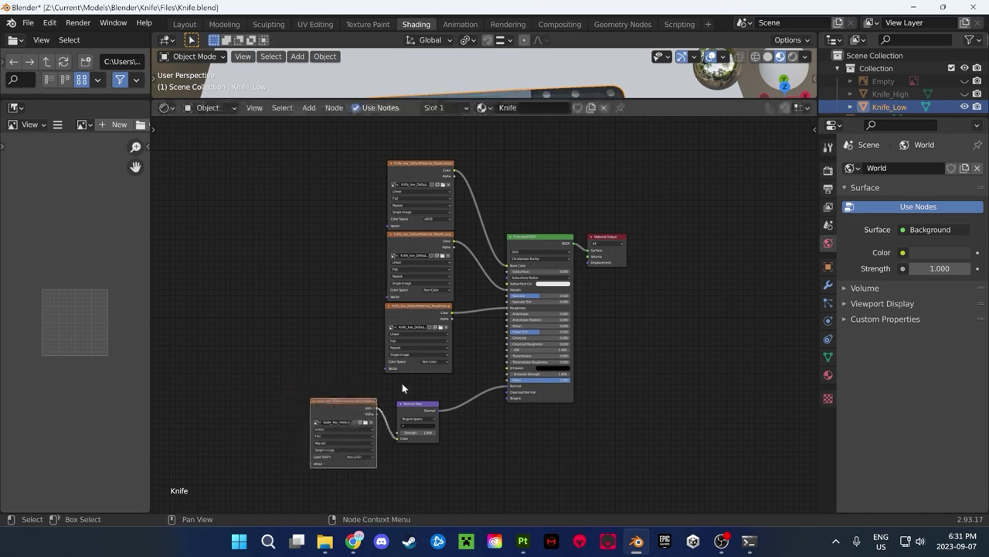
{"action": "left_click_drag", "start_coordinate": [463, 100], "coordinate": [495, 398]}
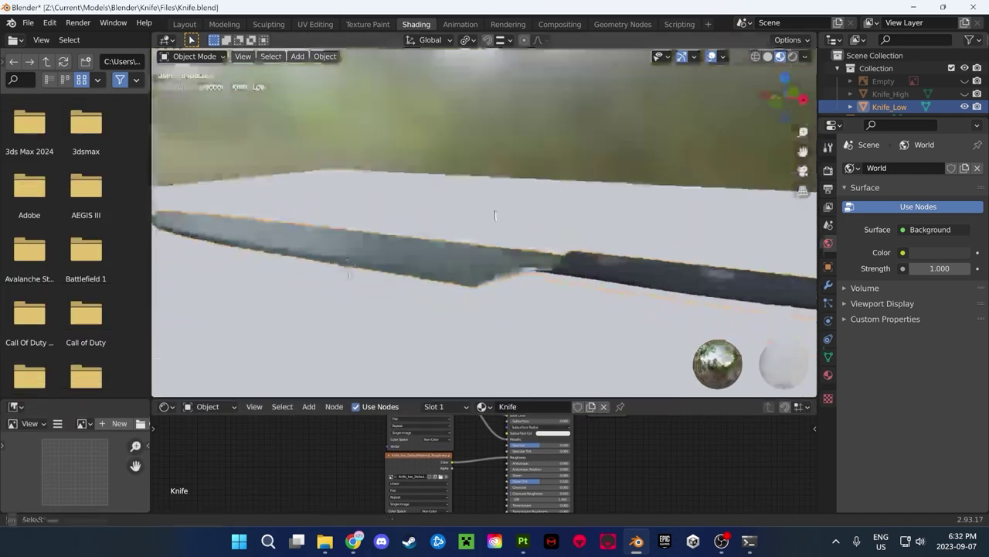
Inspect the textured knife and select Knife_High, then Knife_Low, in the Outliner
{"action": "middle_click_drag", "start_coordinate": [553, 327], "coordinate": [498, 308]}
{"action": "scroll", "coordinate": [480, 293], "scroll_direction": "down", "scroll_amount": 5}
{"action": "scroll", "coordinate": [449, 272], "scroll_direction": "up", "scroll_amount": 2}
{"action": "left_click", "coordinate": [351, 128]}
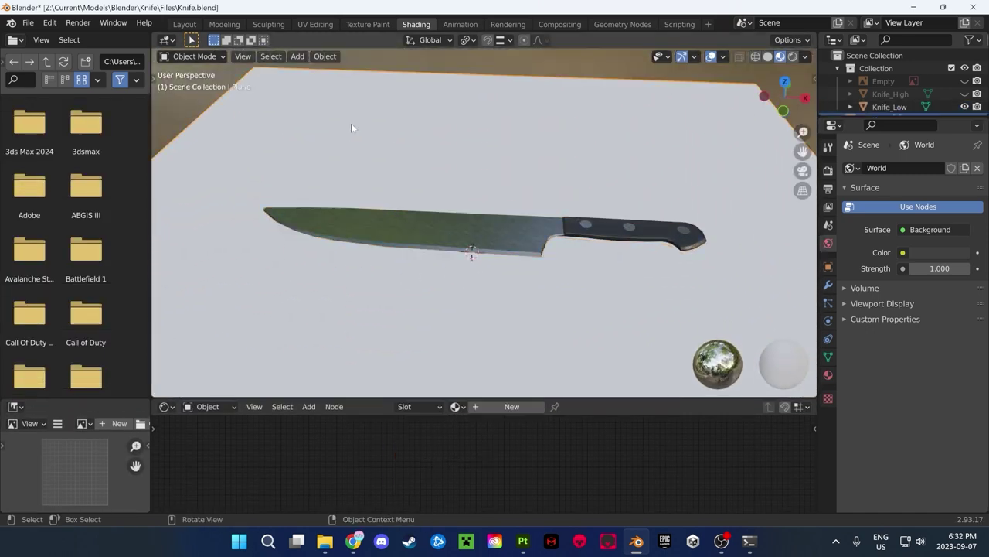
{"action": "left_click", "coordinate": [930, 95]}
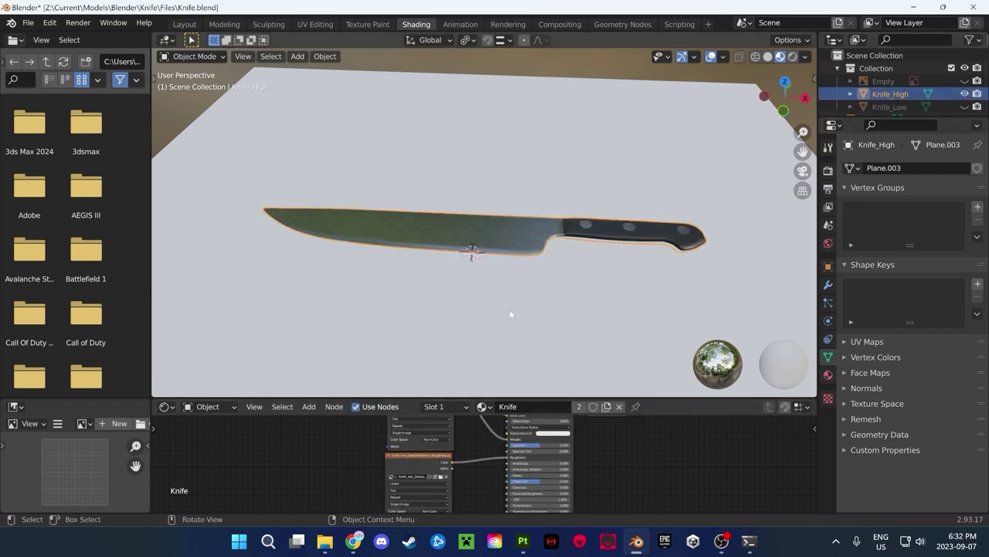
{"action": "scroll", "coordinate": [510, 308], "scroll_direction": "up", "scroll_amount": 3}
{"action": "middle_click_drag", "start_coordinate": [526, 289], "coordinate": [503, 297]}
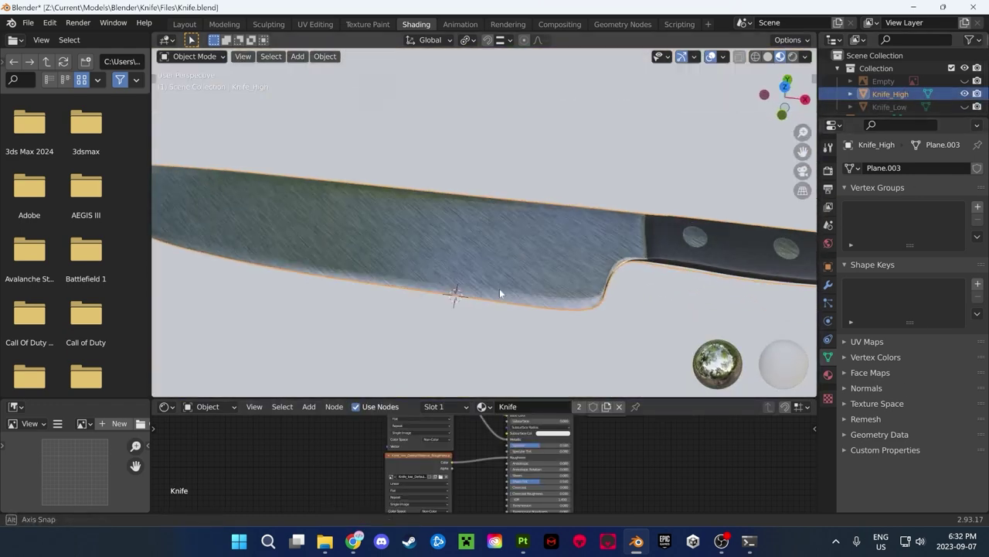
{"action": "scroll", "coordinate": [503, 297], "scroll_direction": "down", "scroll_amount": 5}
{"action": "left_click", "coordinate": [889, 106]}
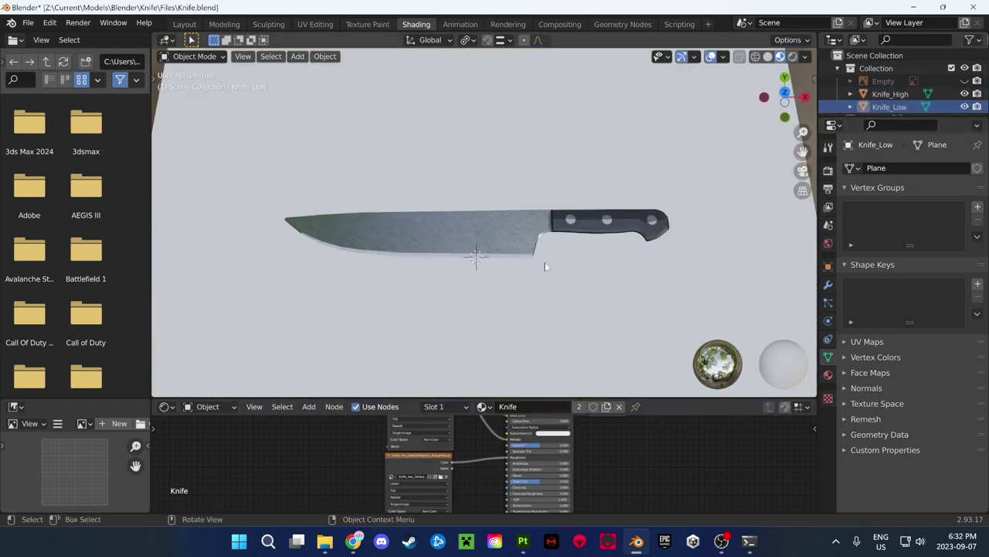
In Layout, place Knife_High beside Knife_Low and lift it slightly above the plane
{"action": "left_click", "coordinate": [185, 24]}
{"action": "key", "text": "g"}
{"action": "left_click", "coordinate": [393, 399]}
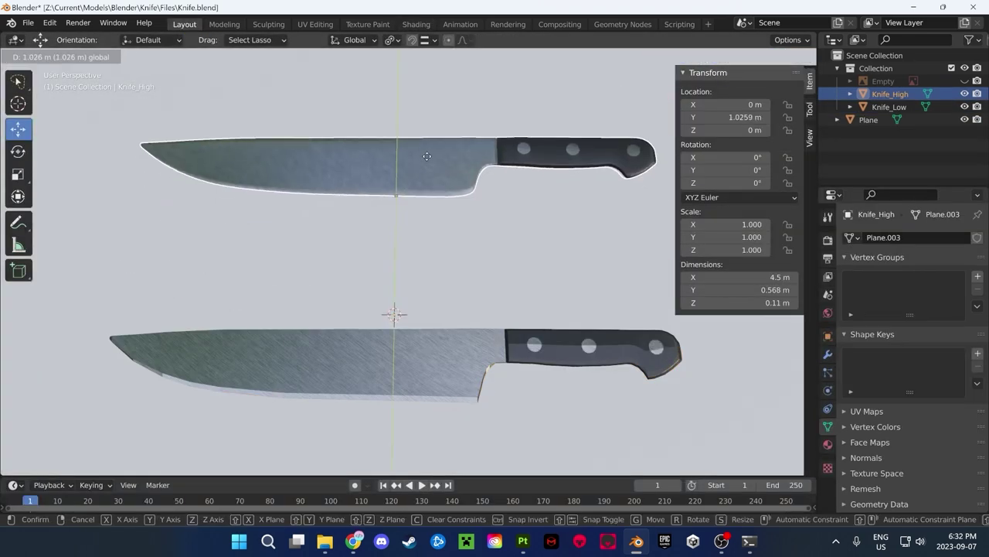
{"action": "key", "text": "g"}
{"action": "left_click", "coordinate": [405, 237]}
{"action": "left_click", "coordinate": [433, 163], "text": "shift"}
{"action": "middle_click_drag", "start_coordinate": [459, 243], "coordinate": [394, 166]}
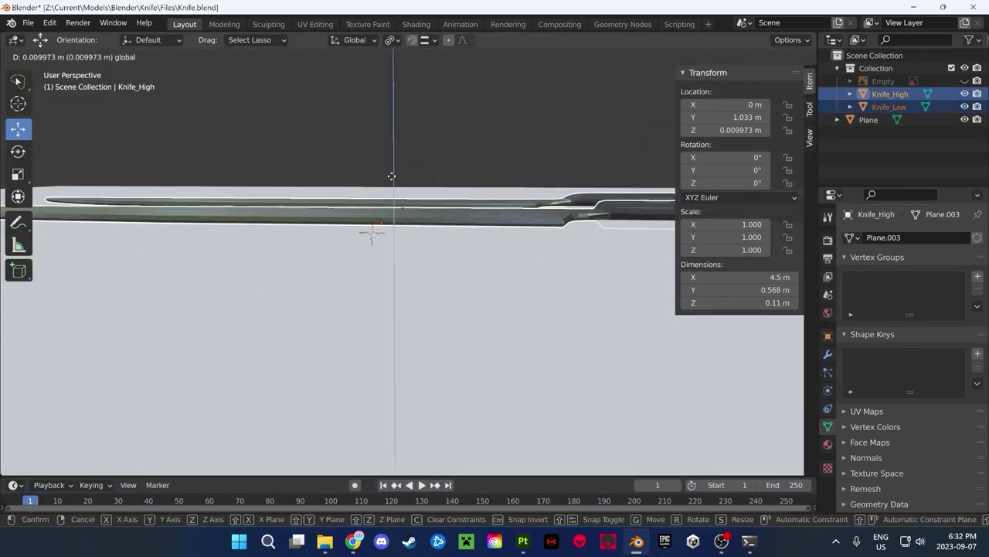
{"action": "left_click_drag", "start_coordinate": [394, 166], "coordinate": [431, 229]}
Save the blend file, then select the plane and begin renaming it Table
{"action": "key", "text": "ctrl+s"}
{"action": "middle_click_drag", "start_coordinate": [432, 230], "coordinate": [492, 332]}
{"action": "scroll", "coordinate": [491, 332], "scroll_direction": "down", "scroll_amount": 5}
{"action": "left_click", "coordinate": [492, 332]}
{"action": "double_click", "coordinate": [869, 119]}
{"action": "type", "text": "Table"}
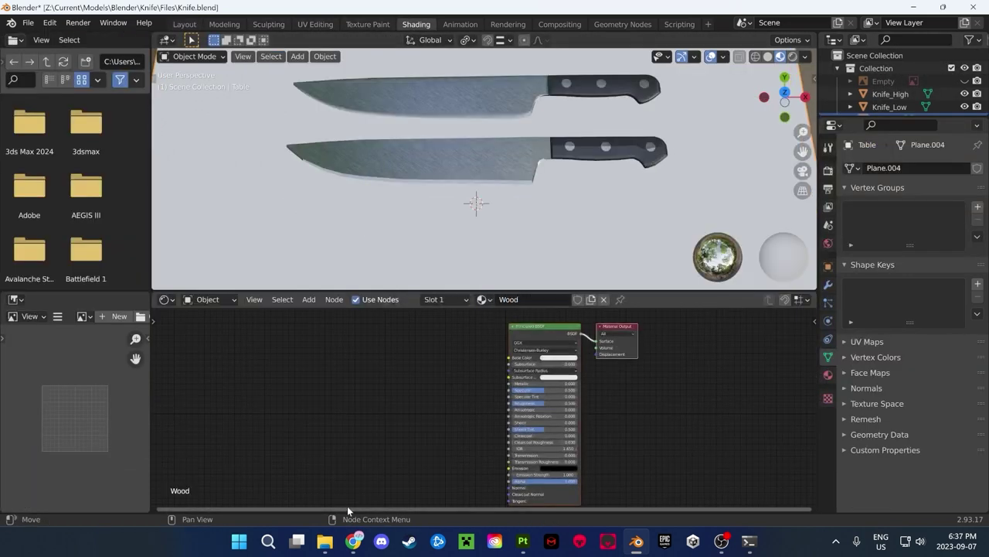
Drag the four table texture images into the node editor
{"action": "left_click", "coordinate": [325, 540]}
{"action": "left_click_drag", "start_coordinate": [642, 199], "coordinate": [421, 369]}
{"action": "left_click_drag", "start_coordinate": [641, 220], "coordinate": [353, 446]}
{"action": "left_click_drag", "start_coordinate": [641, 240], "coordinate": [477, 473]}
{"action": "left_click_drag", "start_coordinate": [642, 260], "coordinate": [345, 413]}
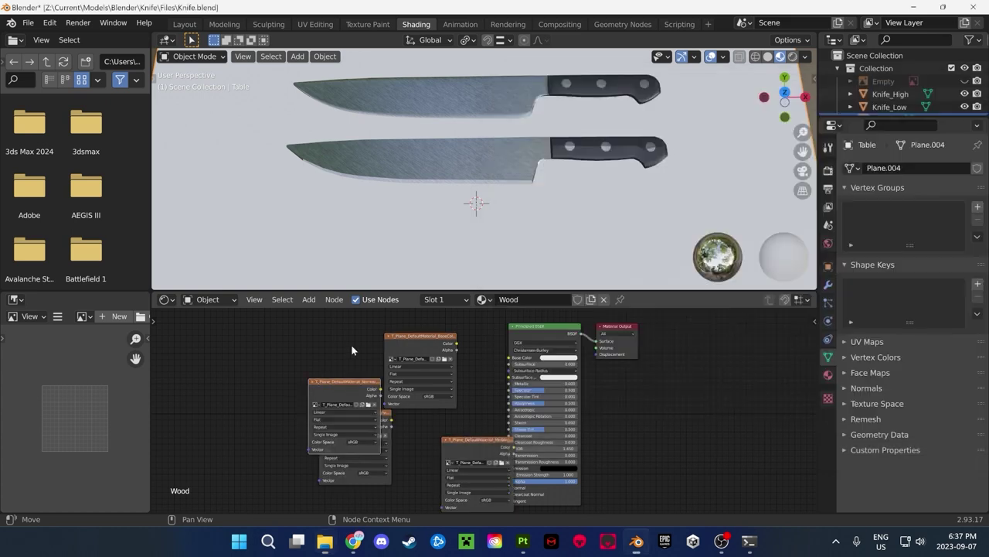
{"action": "left_click_drag", "start_coordinate": [351, 292], "coordinate": [351, 129]}
Link the colour and metallic textures to Base Color and Metallic; set roughness colour space
{"action": "mouse_move", "coordinate": [417, 197]}
{"action": "left_mouse_down"}
{"action": "mouse_move", "coordinate": [421, 154]}
{"action": "mouse_move", "coordinate": [512, 271]}
{"action": "left_mouse_up"}
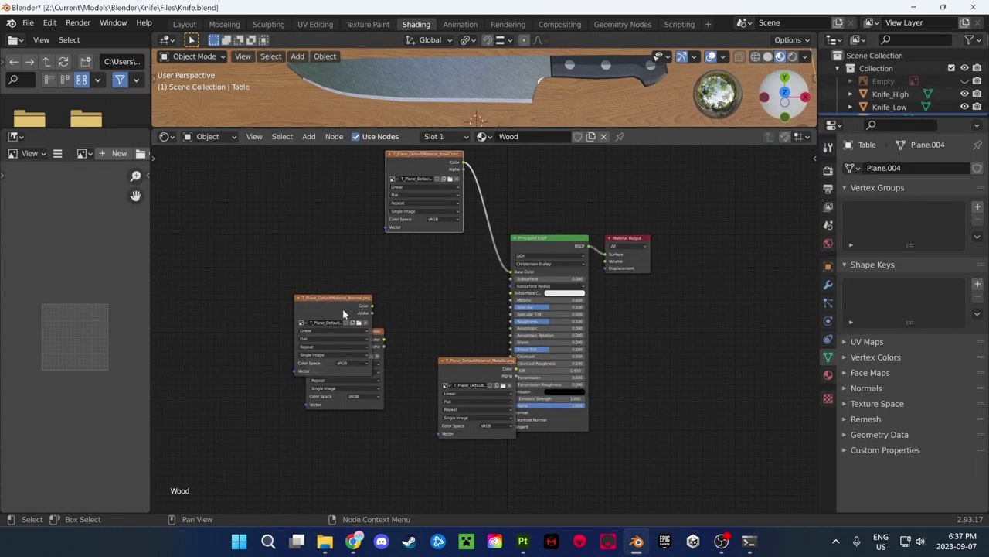
{"action": "left_click_drag", "start_coordinate": [344, 313], "coordinate": [336, 404]}
{"action": "left_click_drag", "start_coordinate": [475, 361], "coordinate": [423, 239]}
{"action": "left_click_drag", "start_coordinate": [463, 247], "coordinate": [510, 301]}
{"action": "left_click_drag", "start_coordinate": [358, 331], "coordinate": [437, 321]}
{"action": "left_click", "coordinate": [443, 386]}
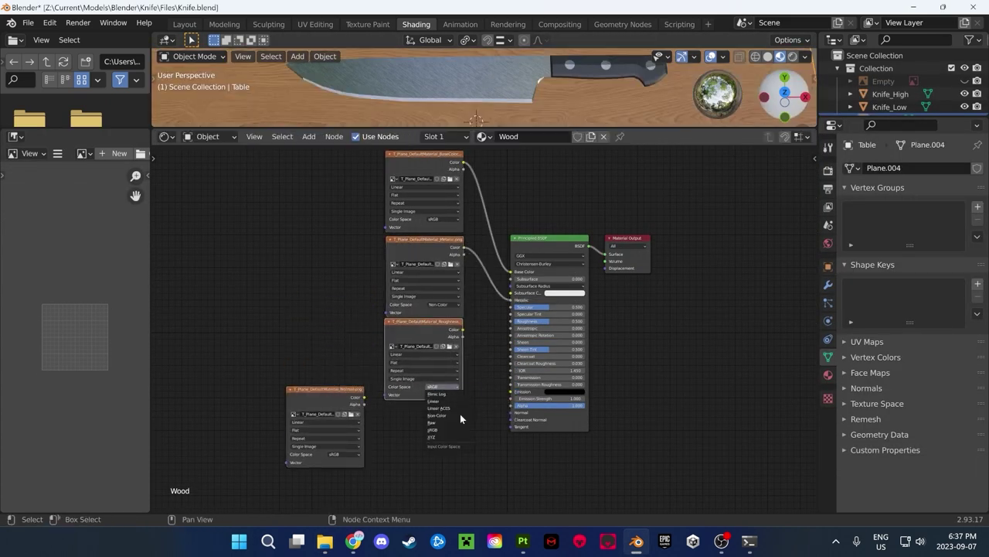
Add a Normal Map node feeding the normal texture into the shader's Normal, then return to Layout
{"action": "left_click", "coordinate": [309, 136]}
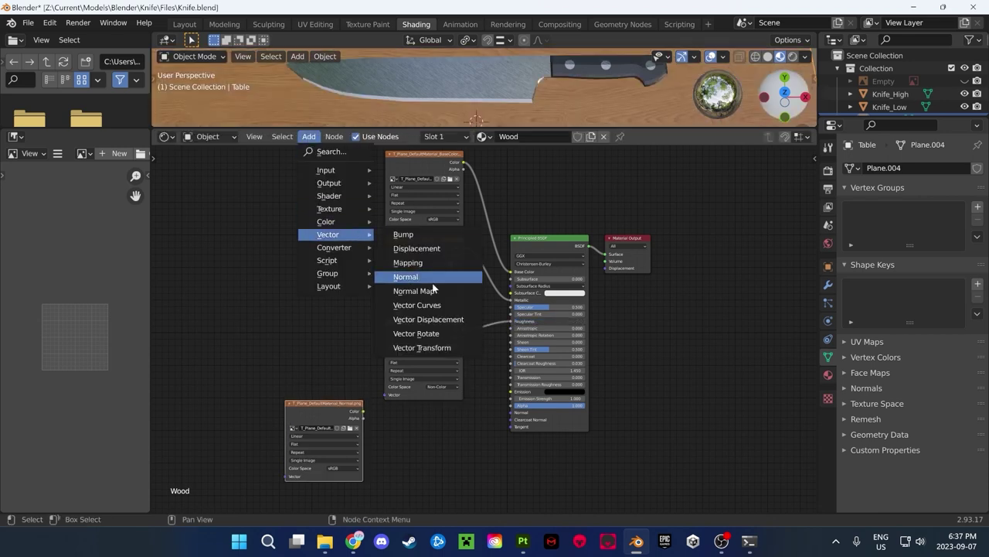
{"action": "left_click", "coordinate": [433, 287]}
{"action": "left_click", "coordinate": [448, 433]}
{"action": "left_click_drag", "start_coordinate": [469, 425], "coordinate": [512, 412]}
{"action": "left_click_drag", "start_coordinate": [363, 411], "coordinate": [427, 459]}
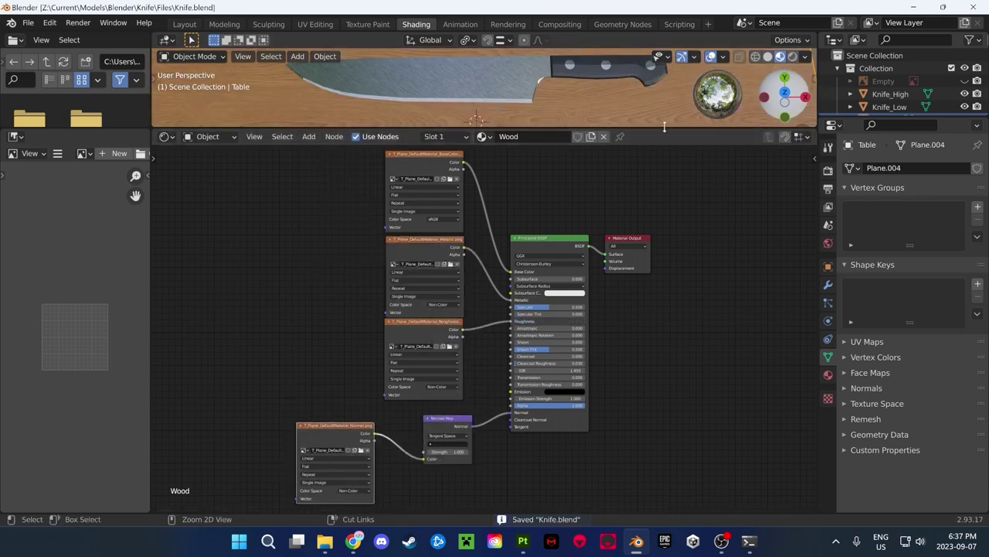
{"action": "left_click_drag", "start_coordinate": [664, 126], "coordinate": [664, 433]}
{"action": "left_click", "coordinate": [184, 24]}
{"action": "scroll", "coordinate": [484, 195], "scroll_direction": "down", "scroll_amount": 1}
Add a camera, raise it overhead and view through it so the table fills the frame
{"action": "left_click", "coordinate": [146, 56]}
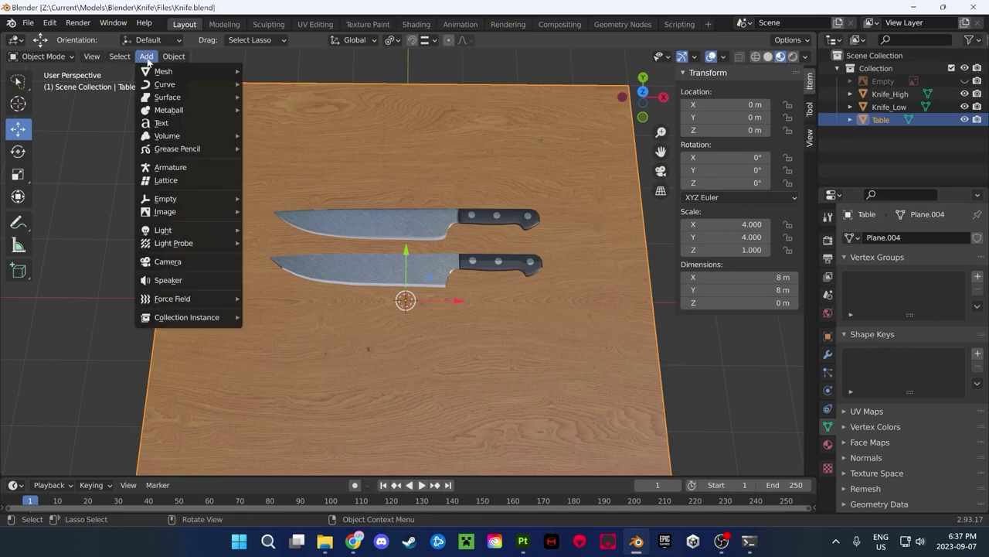
{"action": "left_click", "coordinate": [168, 261]}
{"action": "middle_click_drag", "start_coordinate": [493, 314], "coordinate": [393, 197]}
{"action": "scroll", "coordinate": [392, 198], "scroll_direction": "down", "scroll_amount": 3}
{"action": "left_click", "coordinate": [719, 157]}
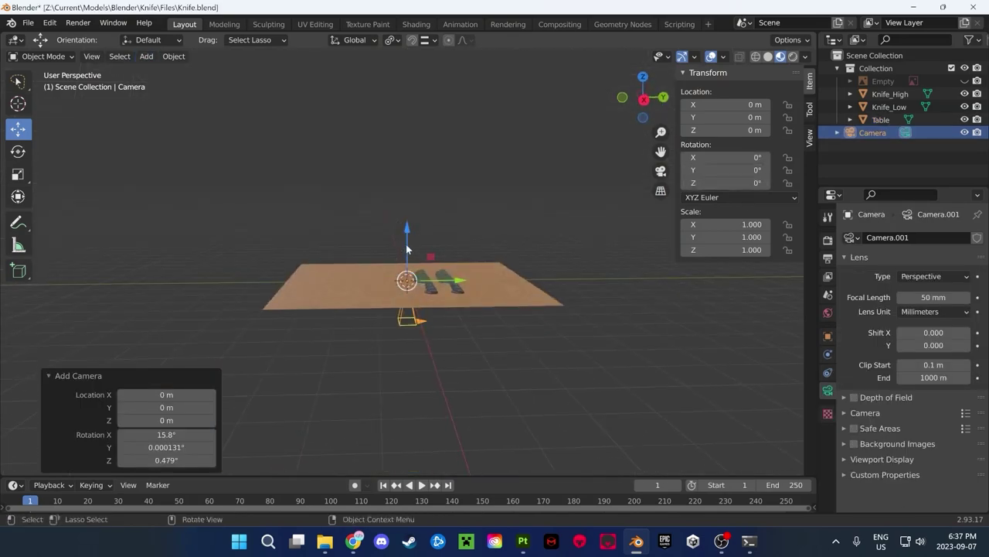
{"action": "left_click_drag", "start_coordinate": [408, 249], "coordinate": [408, 185]}
{"action": "key", "text": "KP_0"}
{"action": "left_click_drag", "start_coordinate": [734, 130], "coordinate": [765, 129]}
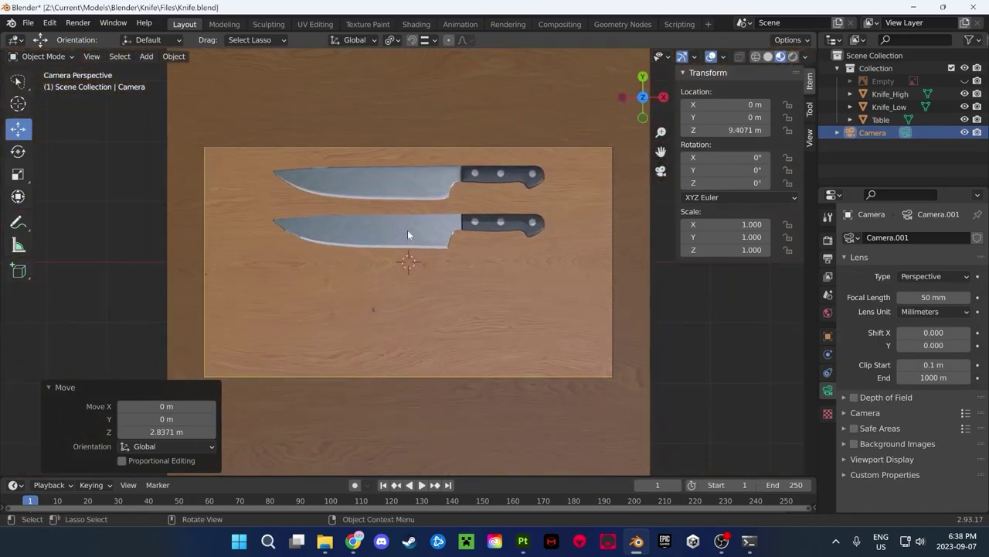
Move both knives along the Y axis into the camera's frame on the table
{"action": "left_click", "coordinate": [408, 235]}
{"action": "left_click", "coordinate": [425, 174], "text": "shift"}
{"action": "key", "text": "g"}
{"action": "key", "text": "y"}
{"action": "left_click", "coordinate": [425, 228]}
{"action": "left_click", "coordinate": [715, 354]}
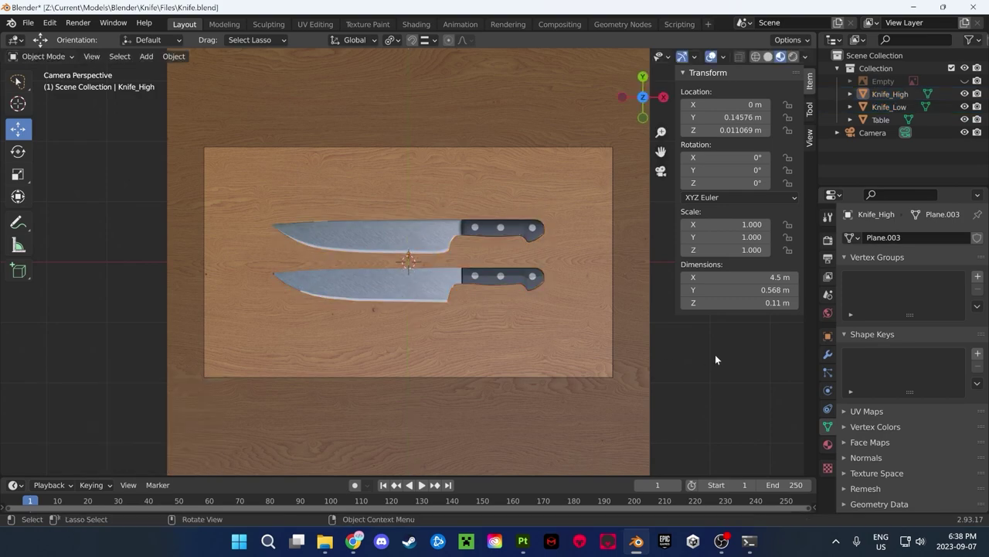
{"action": "middle_click_drag", "start_coordinate": [715, 354], "coordinate": [507, 257]}
{"action": "scroll", "coordinate": [507, 257], "scroll_direction": "down", "scroll_amount": 3}
Add a sun light at 10 m height, tilted 45 degrees
{"action": "left_click", "coordinate": [146, 57]}
{"action": "mouse_move", "coordinate": [163, 229]}
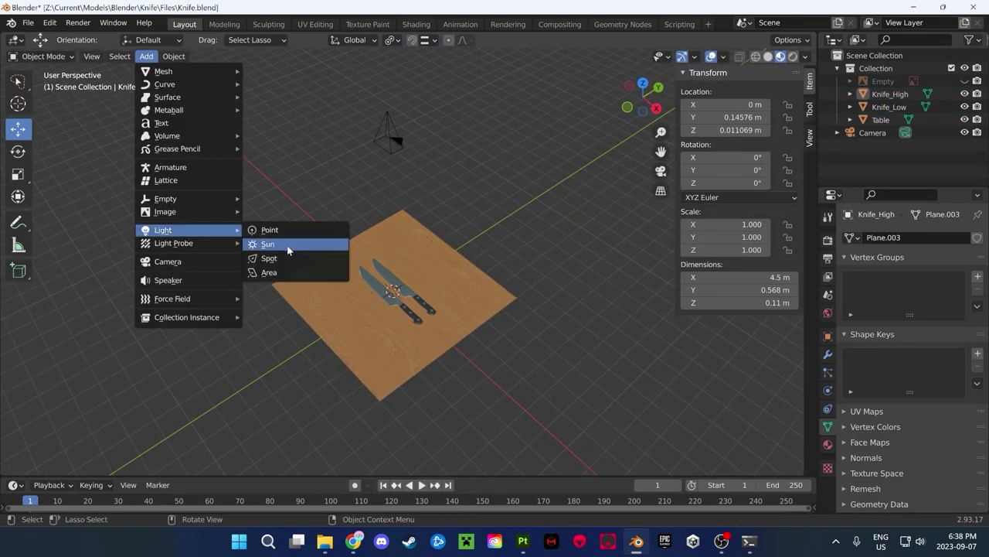
{"action": "left_click", "coordinate": [276, 237]}
{"action": "middle_click_drag", "start_coordinate": [276, 237], "coordinate": [408, 248]}
{"action": "key", "text": "g"}
{"action": "left_click", "coordinate": [301, 145]}
{"action": "left_click_drag", "start_coordinate": [302, 146], "coordinate": [301, 116]}
{"action": "middle_click_drag", "start_coordinate": [302, 116], "coordinate": [348, 176], "text": "shift"}
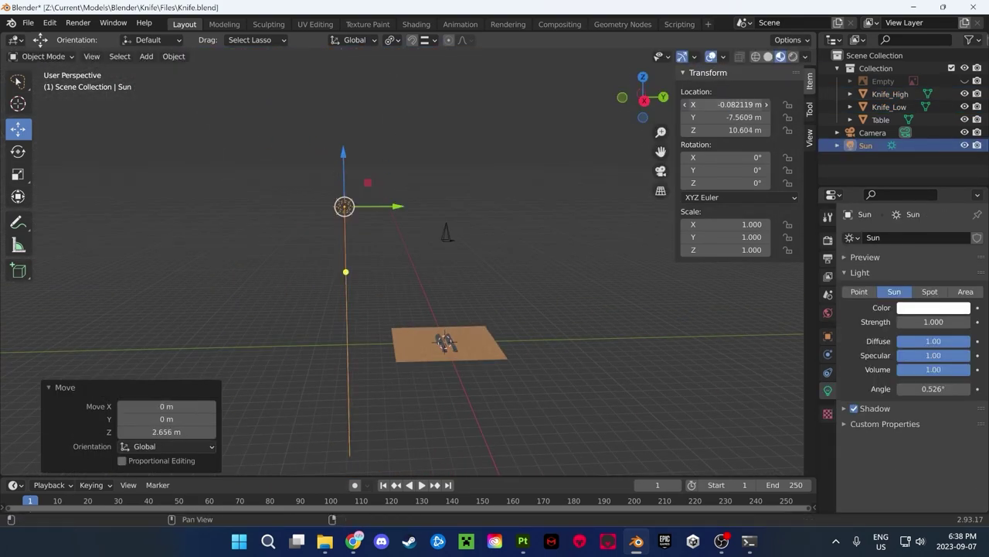
{"action": "double_click", "coordinate": [742, 130]}
{"action": "type", "text": "10"}
{"action": "key", "text": "Return"}
{"action": "left_click_drag", "start_coordinate": [712, 157], "coordinate": [724, 157]}
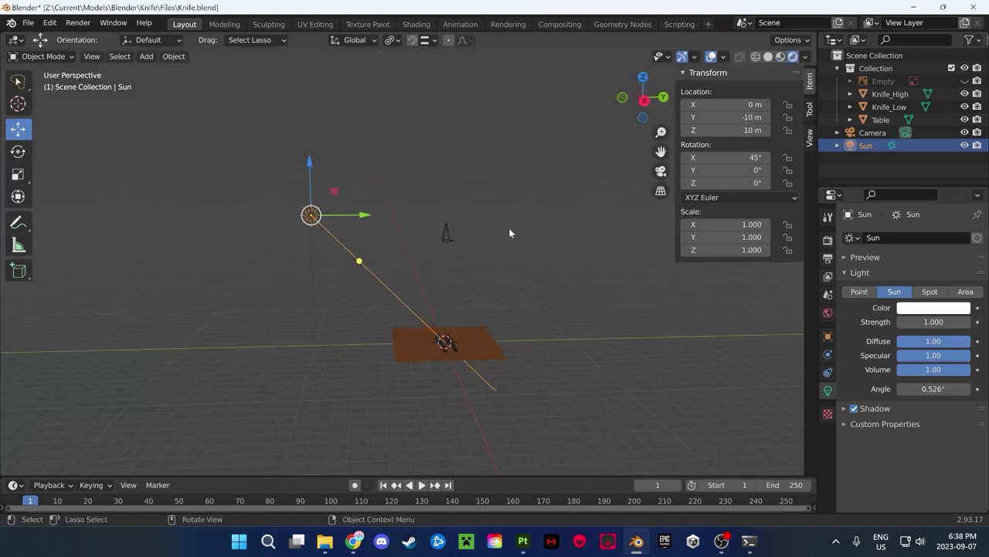
Raise the sun's strength to 5 and fine-tune its tilt through the camera view
{"action": "middle_click_drag", "start_coordinate": [509, 227], "coordinate": [416, 317]}
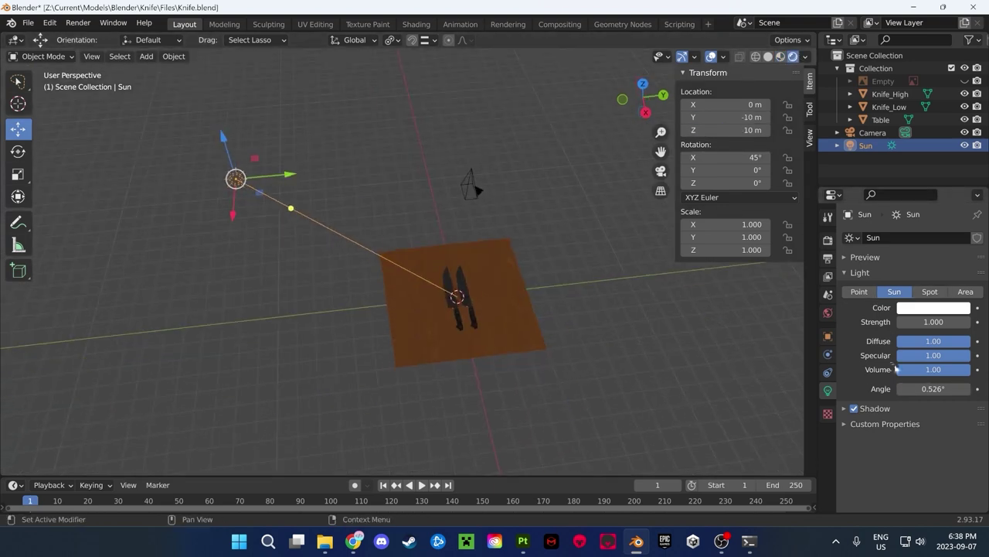
{"action": "left_click_drag", "start_coordinate": [934, 322], "coordinate": [974, 321]}
{"action": "left_click", "coordinate": [599, 272]}
{"action": "key", "text": "KP_0"}
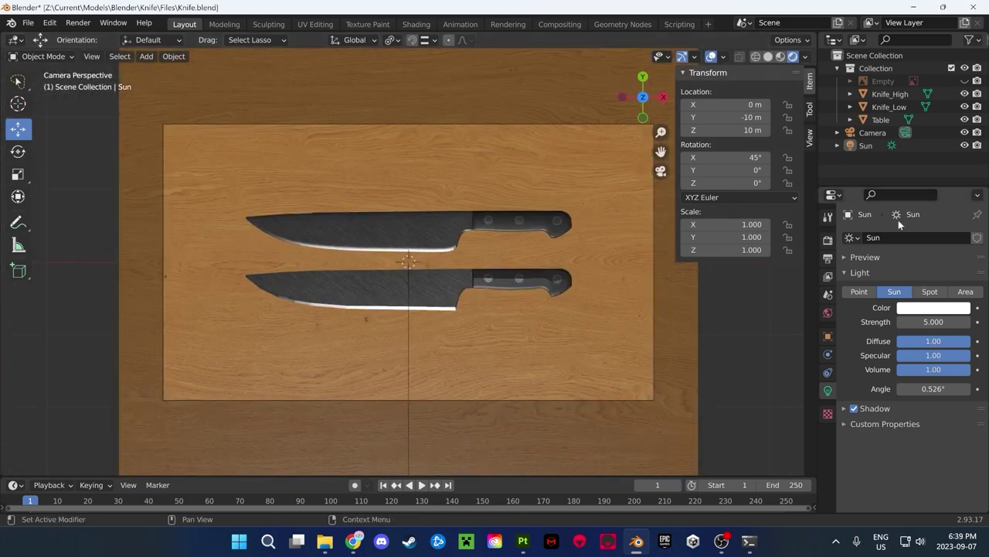
{"action": "left_click_drag", "start_coordinate": [753, 157], "coordinate": [731, 157]}
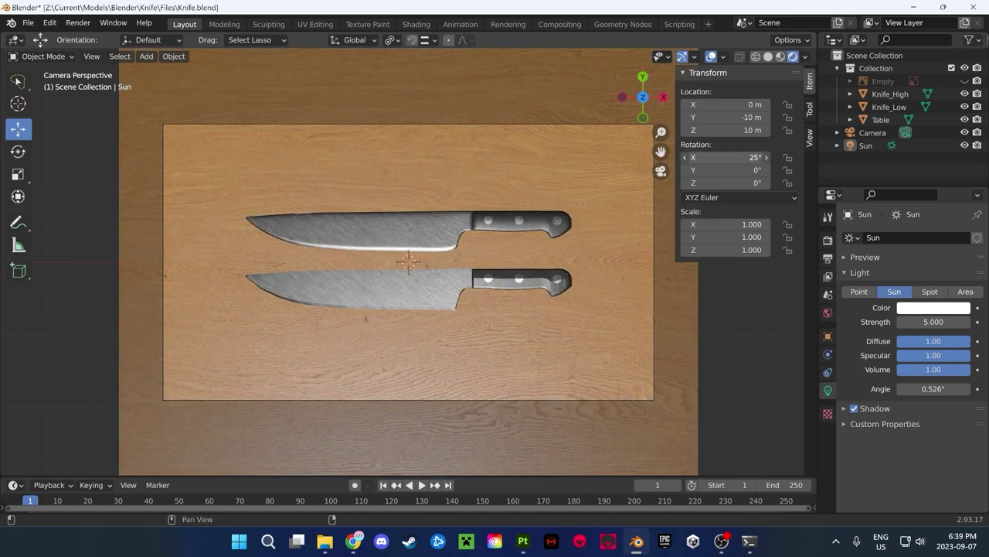
{"action": "mouse_move", "coordinate": [690, 157]}
{"action": "left_mouse_down"}
{"action": "mouse_move", "coordinate": [680, 157]}
{"action": "mouse_move", "coordinate": [760, 156]}
{"action": "left_mouse_up"}
{"action": "key", "text": "BackSpace"}
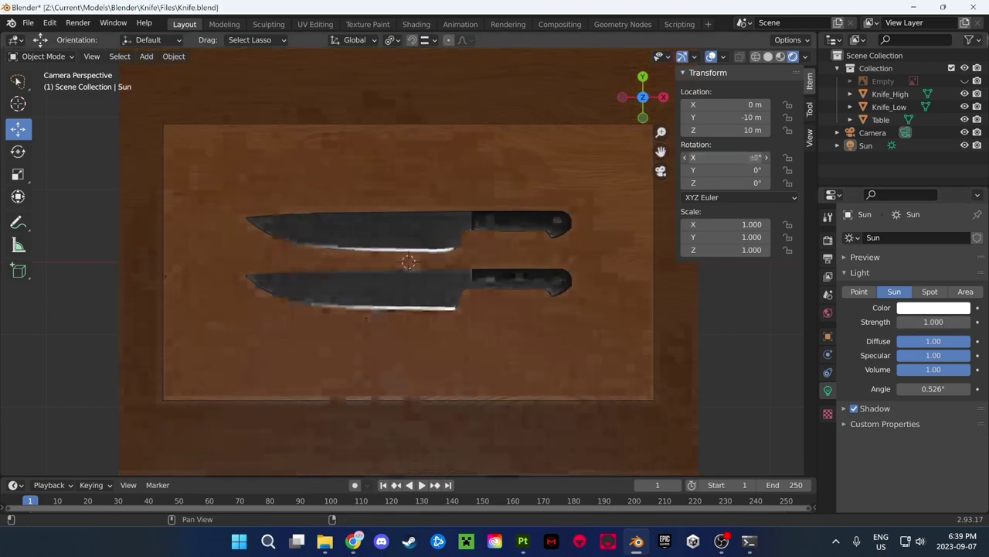
{"action": "left_click_drag", "start_coordinate": [933, 322], "coordinate": [930, 326]}
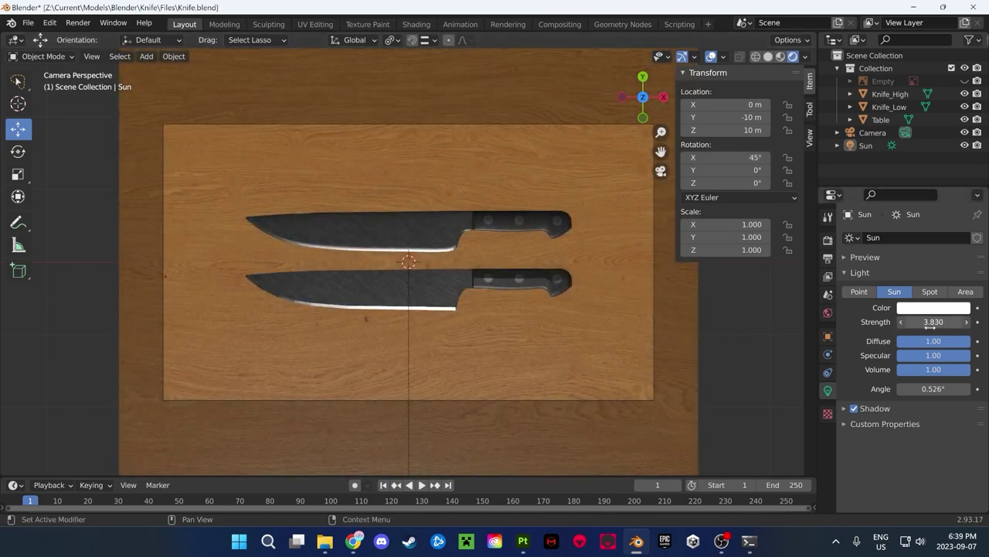
Switch the render engine to Cycles and look through the camera
{"action": "mouse_move", "coordinate": [464, 255]}
{"action": "middle_mouse_down"}
{"action": "mouse_move", "coordinate": [506, 256]}
{"action": "mouse_move", "coordinate": [566, 297]}
{"action": "middle_mouse_up"}
{"action": "left_click", "coordinate": [828, 217]}
{"action": "left_click", "coordinate": [828, 239]}
{"action": "left_click", "coordinate": [943, 237]}
{"action": "left_click", "coordinate": [881, 280]}
{"action": "key", "text": "KP_0"}
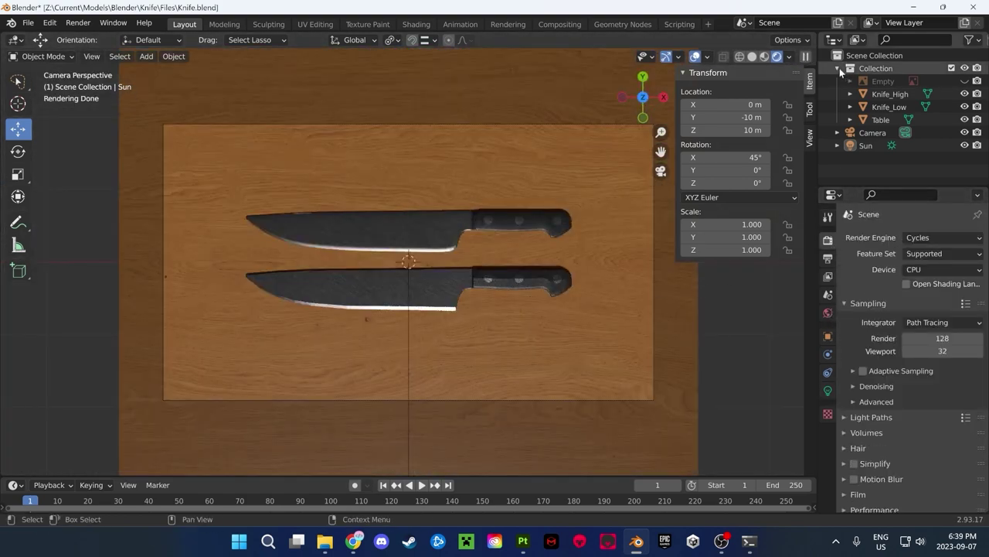
Add a point light and raise it along Z above the knives
{"action": "left_click", "coordinate": [839, 70]}
{"action": "left_click", "coordinate": [146, 55]}
{"action": "left_click", "coordinate": [290, 234]}
{"action": "middle_click_drag", "start_coordinate": [501, 288], "coordinate": [824, 270]}
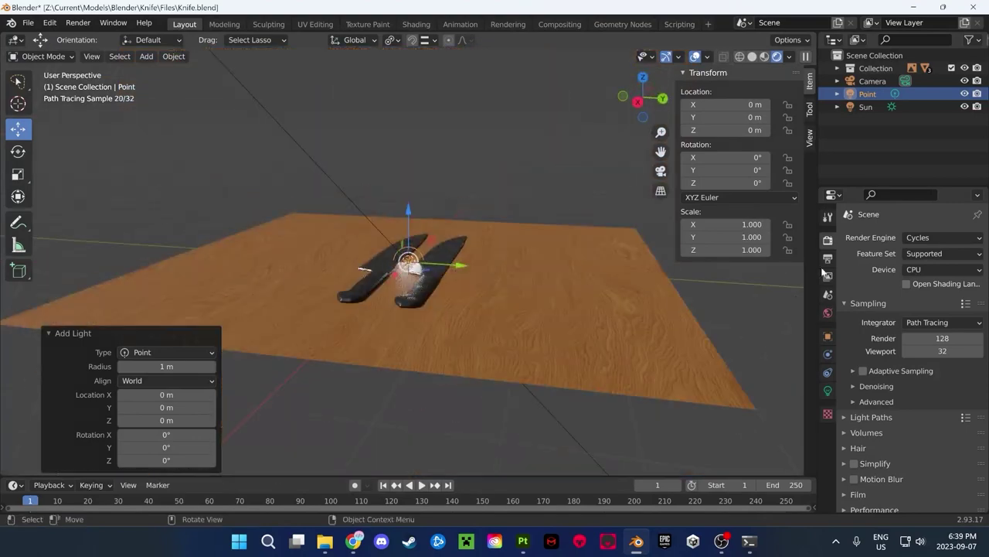
{"action": "left_click", "coordinate": [943, 238]}
{"action": "left_click", "coordinate": [935, 255]}
{"action": "key", "text": "g"}
{"action": "key", "text": "z"}
{"action": "key", "text": "Return"}
{"action": "left_click", "coordinate": [828, 390]}
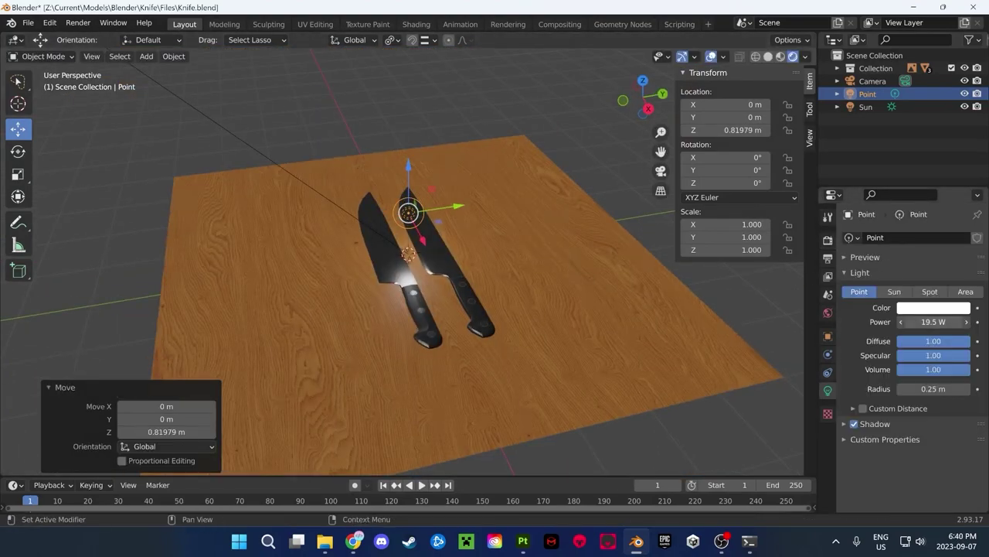
Give the point light 1000 W power and a 5 m radius, lifting it higher
{"action": "left_click_drag", "start_coordinate": [934, 322], "coordinate": [966, 321]}
{"action": "left_click_drag", "start_coordinate": [934, 388], "coordinate": [966, 389]}
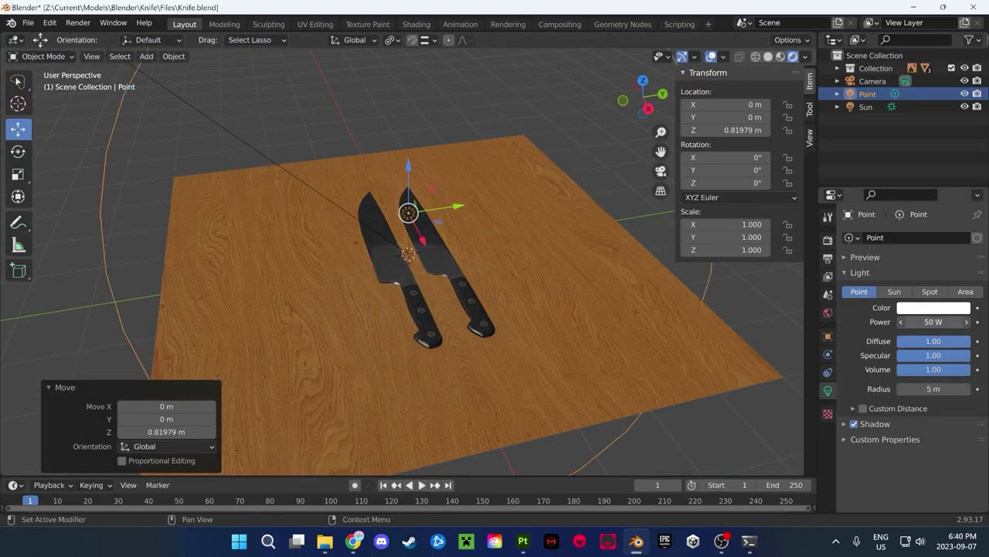
{"action": "left_click_drag", "start_coordinate": [409, 186], "coordinate": [410, 147]}
{"action": "key", "text": "KP_0"}
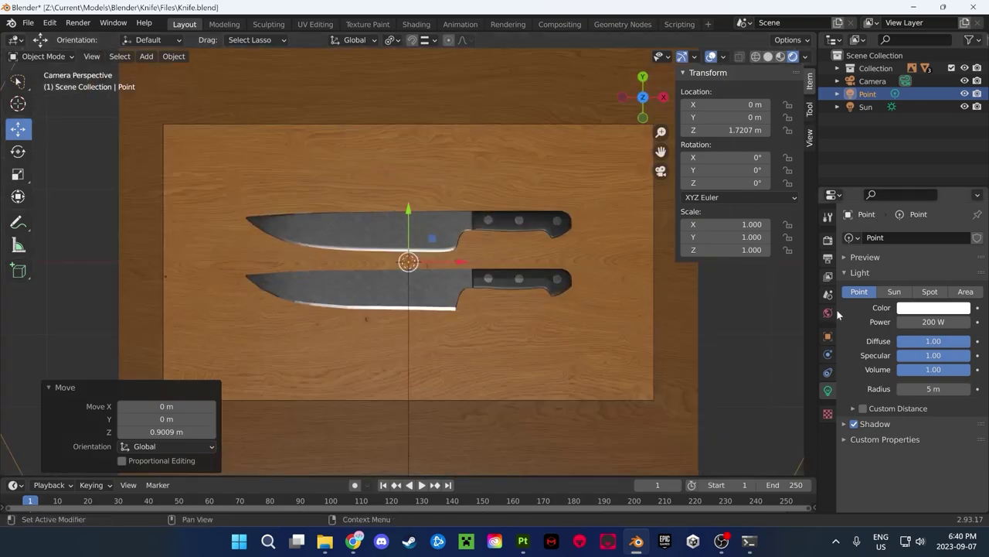
Set the render engine back to Cycles
{"action": "left_click", "coordinate": [828, 217]}
{"action": "left_click", "coordinate": [828, 239]}
{"action": "left_click", "coordinate": [943, 237]}
{"action": "left_click", "coordinate": [939, 285]}
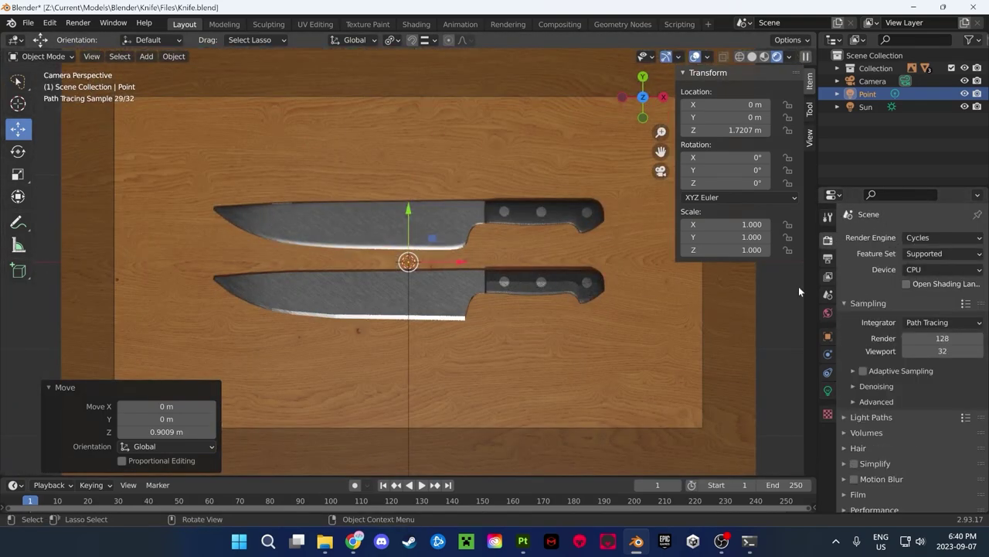
{"action": "left_click", "coordinate": [827, 275]}
Try a sun strength of 2, undo it, and launch the final Render Image
{"action": "left_click", "coordinate": [866, 107]}
{"action": "left_click", "coordinate": [828, 390]}
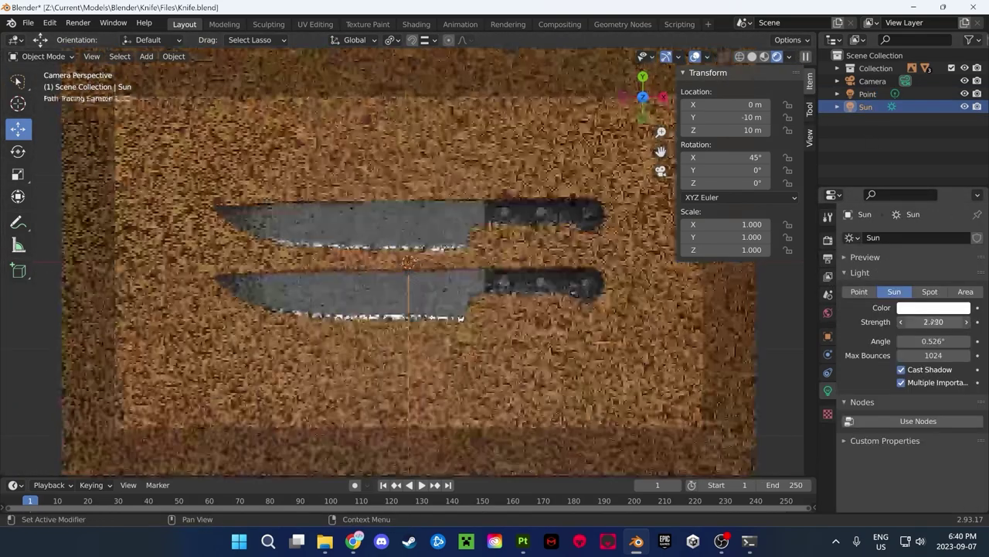
{"action": "left_click", "coordinate": [934, 322]}
{"action": "type", "text": "2"}
{"action": "key", "text": "Return"}
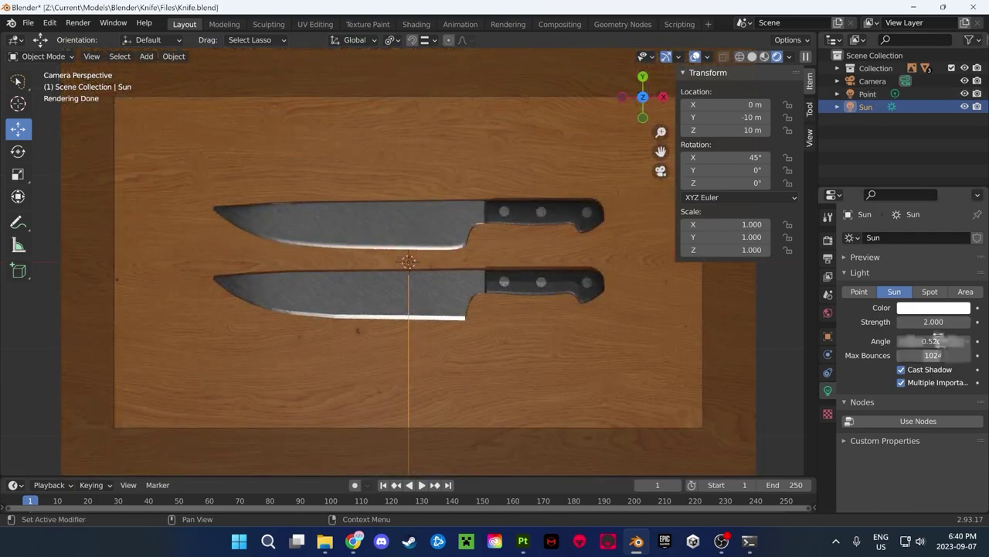
{"action": "left_click", "coordinate": [868, 94]}
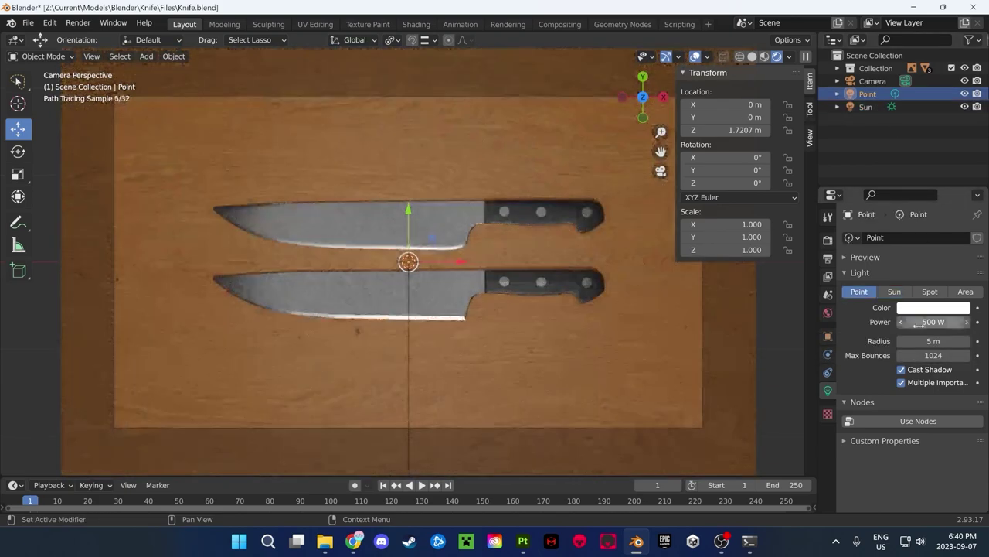
{"action": "key", "text": "ctrl+z"}
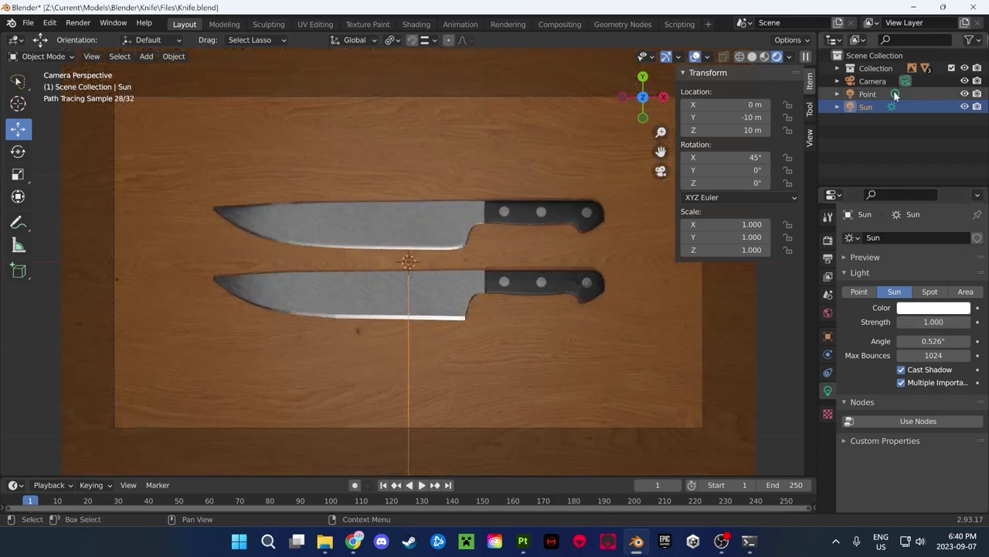
{"action": "type", "text": "2000"}
{"action": "key", "text": "Return"}
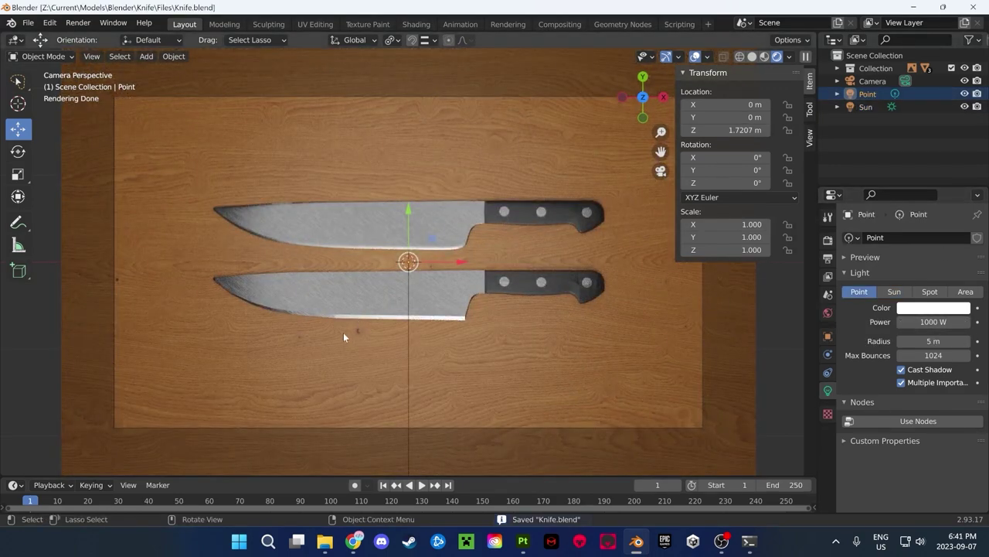
{"action": "left_click", "coordinate": [78, 22]}
{"action": "left_click", "coordinate": [96, 39]}
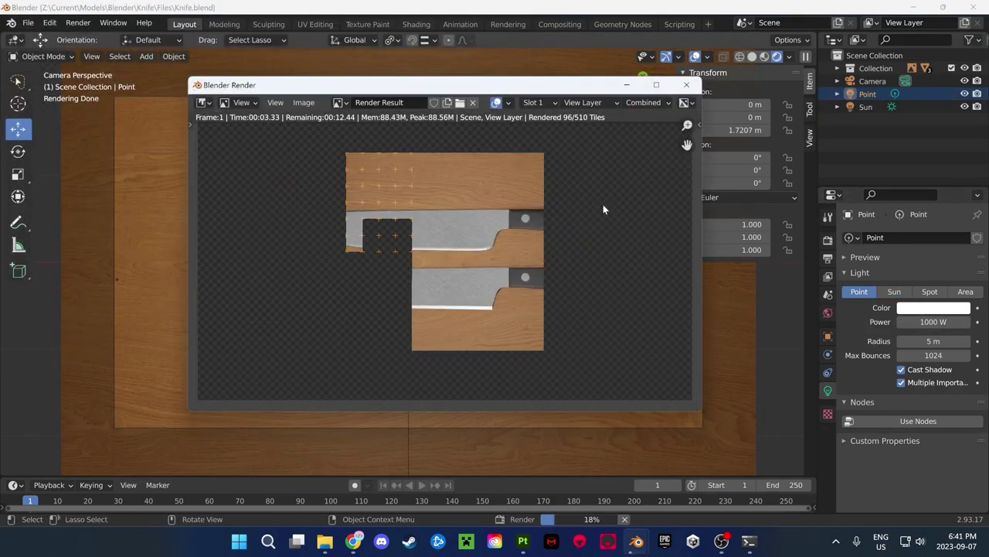